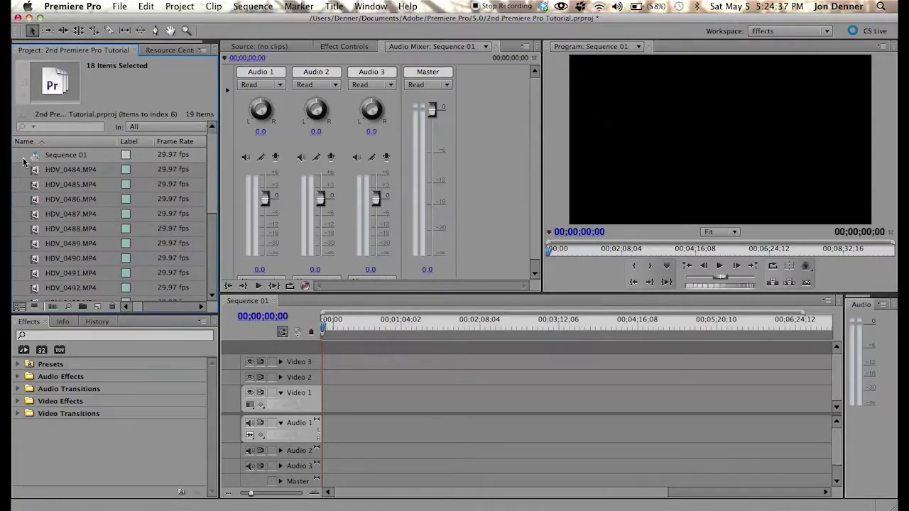
Browse the imported clips and create a new sequence from the clip HDV_0491.MP4.
left_click(24, 163)
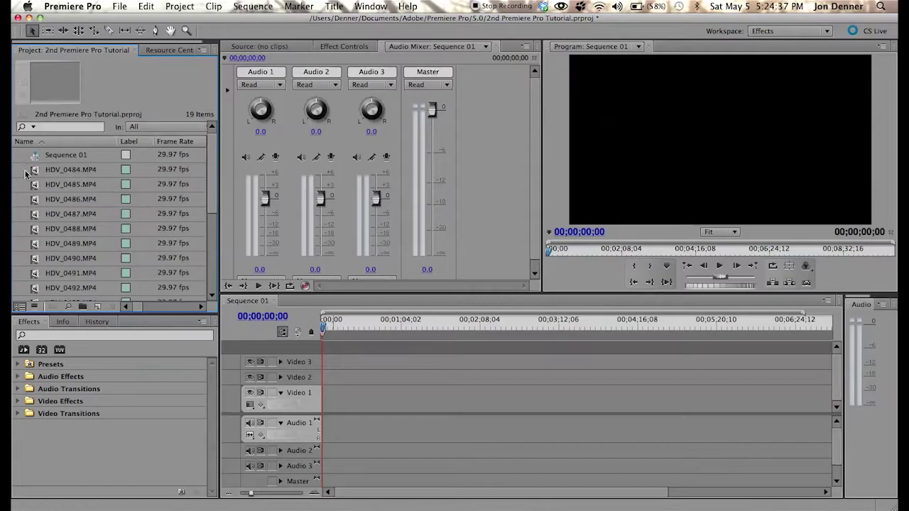
left_click(35, 173)
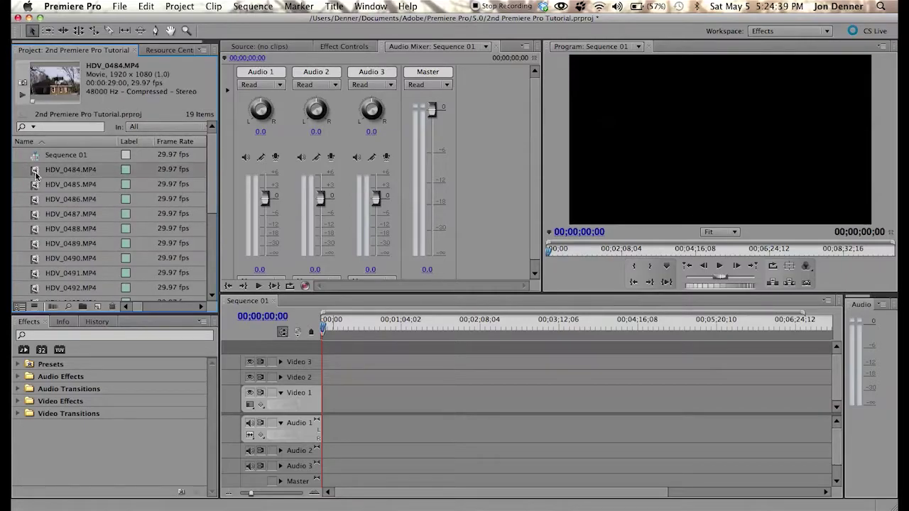
key("Down")
key("Down")
key("Down")
key("Down")
key("Down")
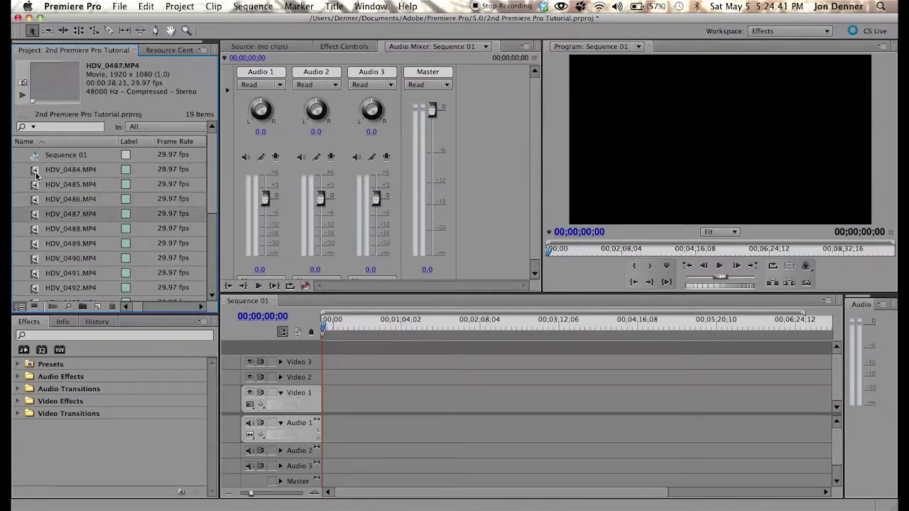
scroll(35, 174, "down", 3)
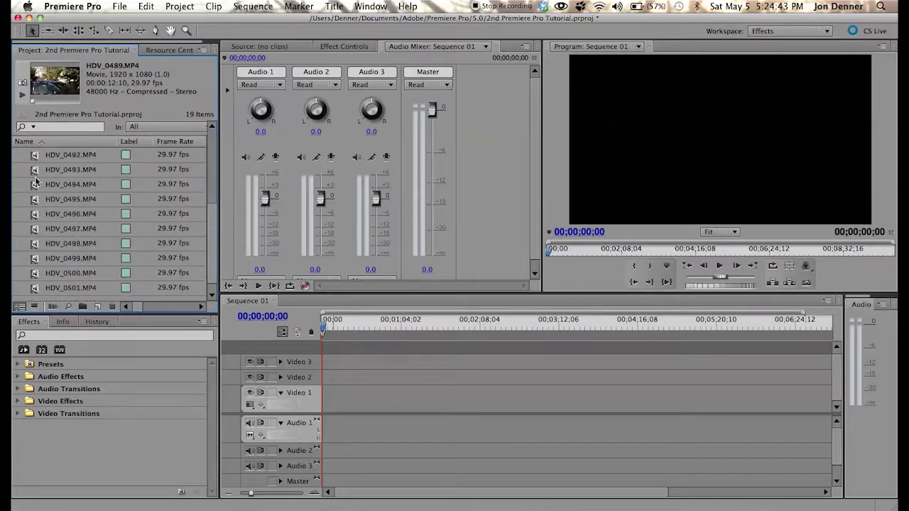
key("Down")
key("Down")
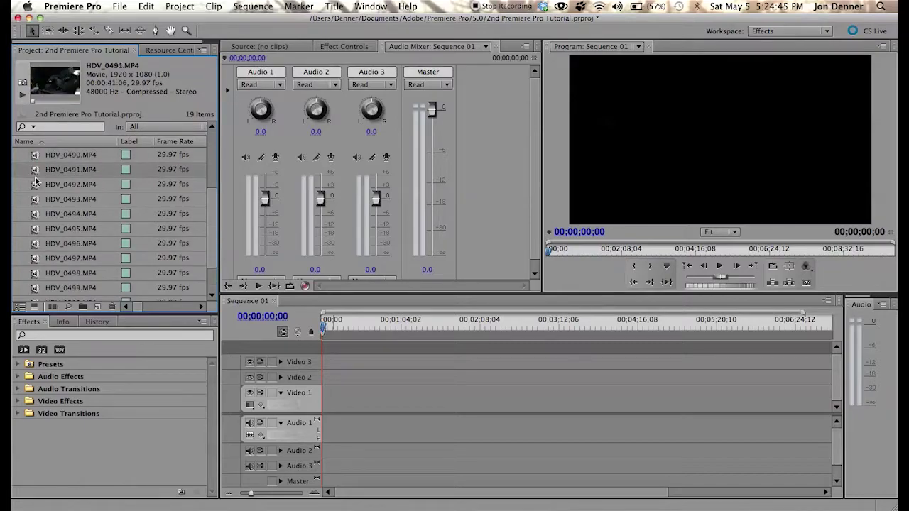
left_click_drag(96, 305, 97, 307)
left_click(313, 492)
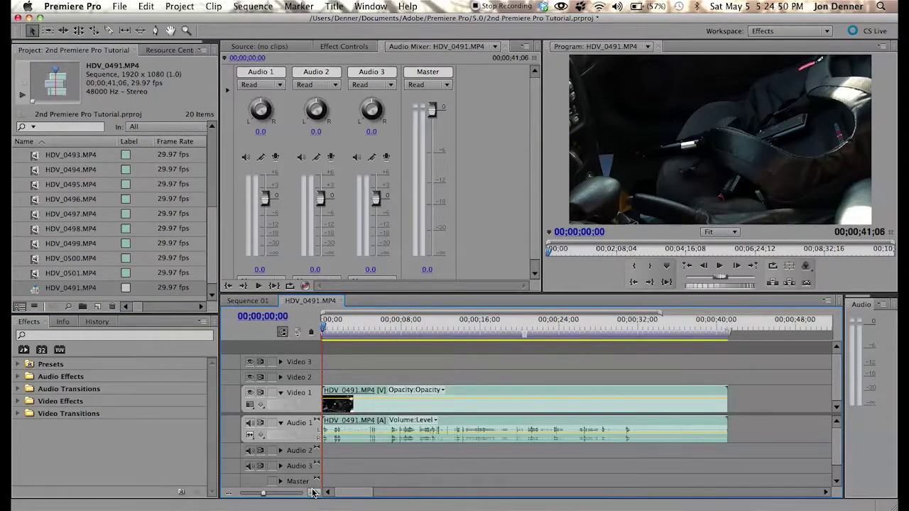
Mark an In point at 00;00;20;26 and an Out point at 00;00;24;01 in the HDV_0491.MP4 sequence.
left_click(527, 324)
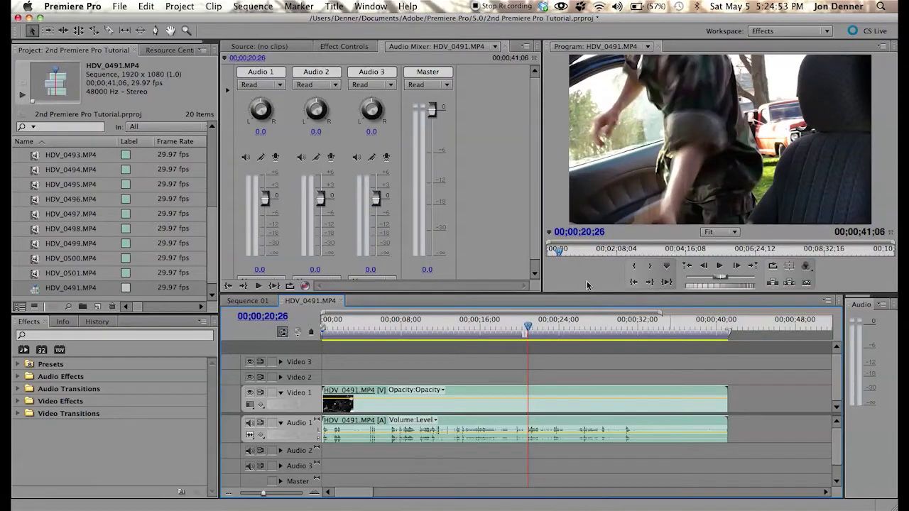
left_click(633, 267)
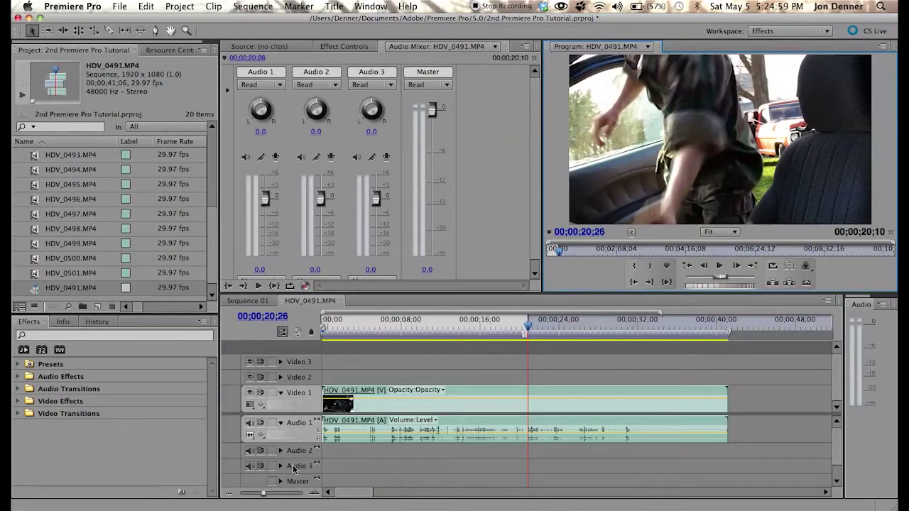
left_click(230, 492)
left_click(230, 492)
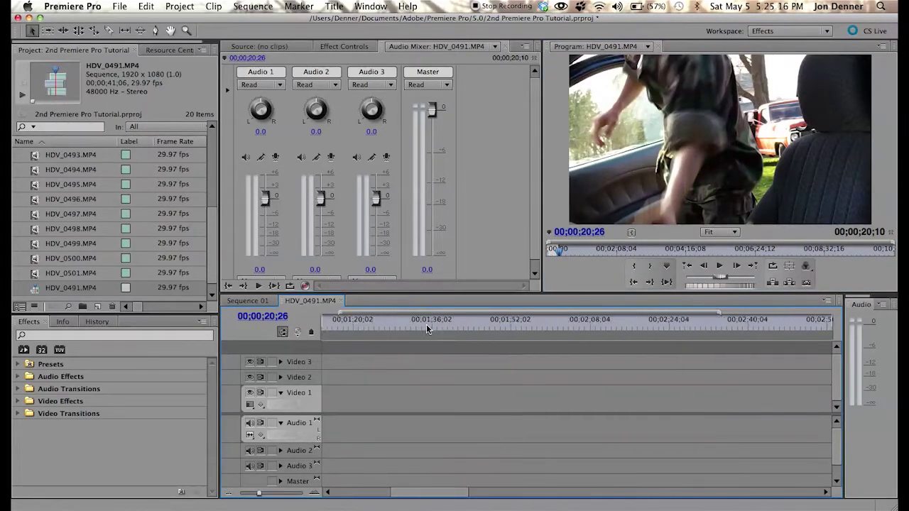
scroll(429, 328, "right", 10)
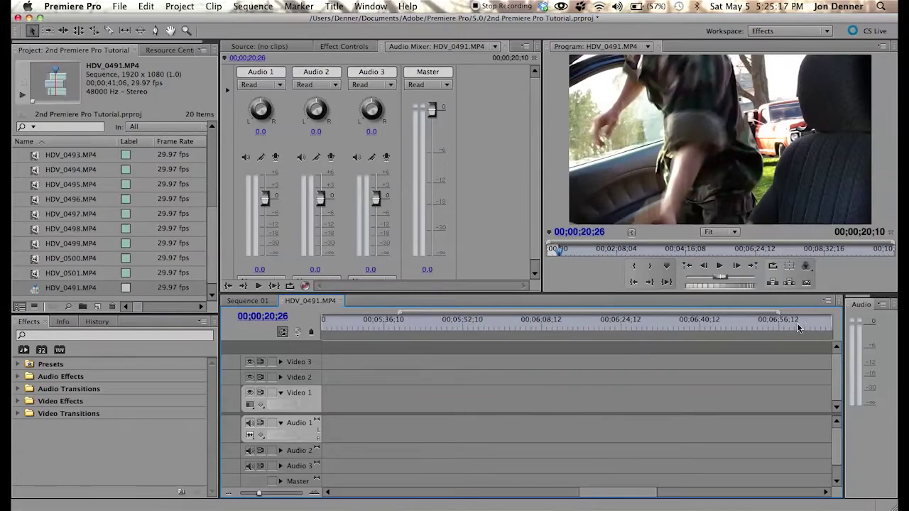
scroll(799, 329, "right", 8)
scroll(799, 327, "left", 20)
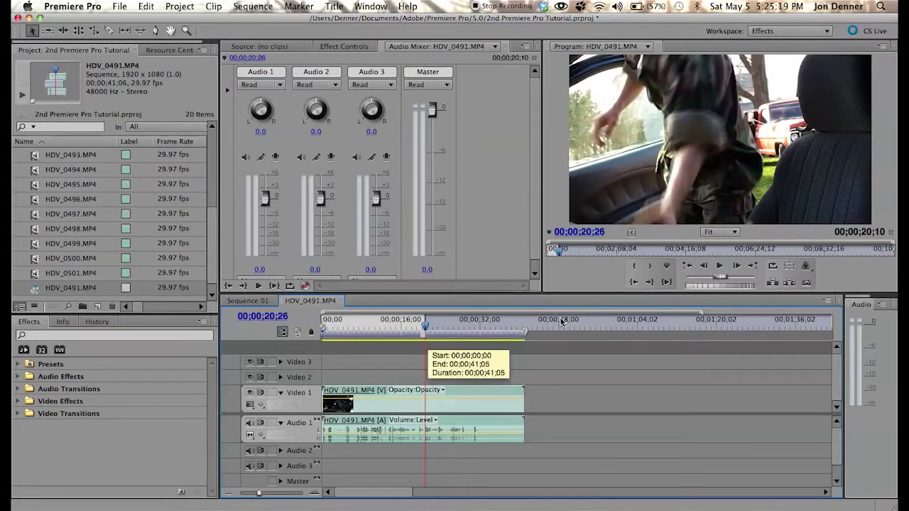
left_click(318, 497)
left_click(563, 327)
left_click_drag(564, 327, 560, 327)
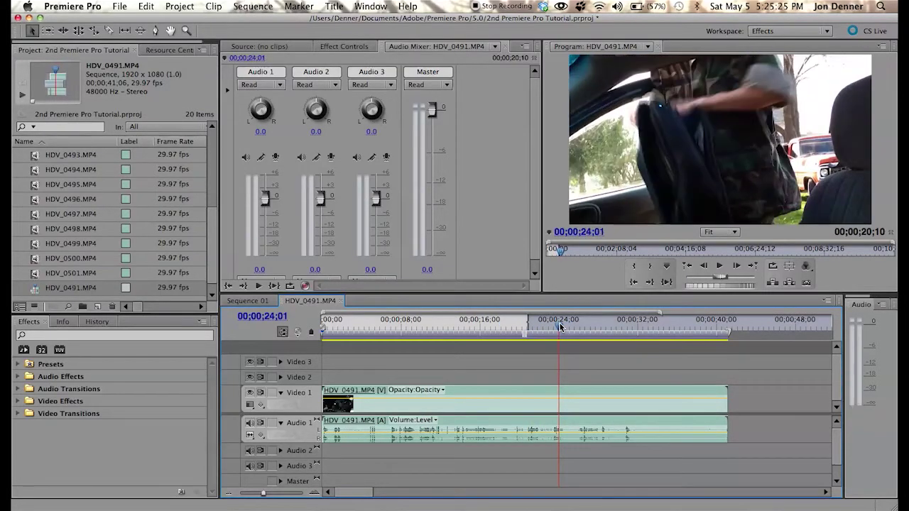
left_click(649, 266)
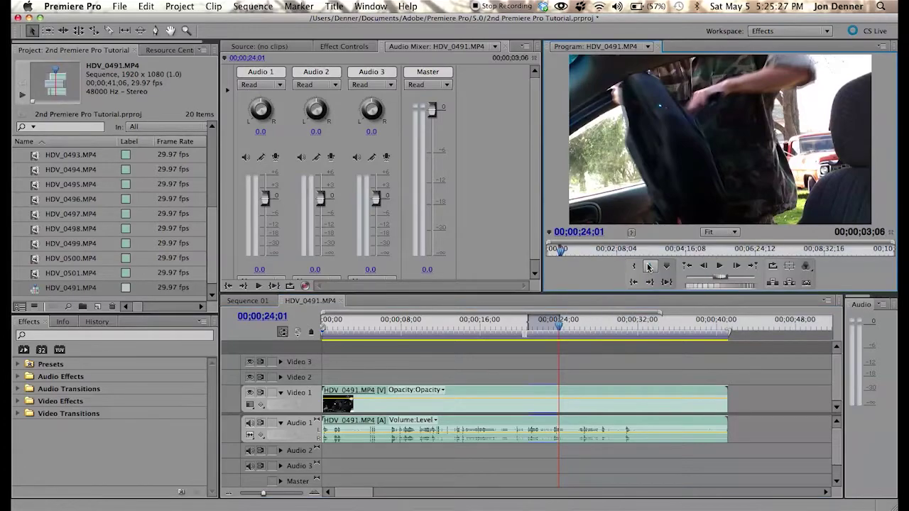
Examine the marked In-to-Out range and its boundaries closely on the timeline.
left_click(313, 495)
left_click(313, 495)
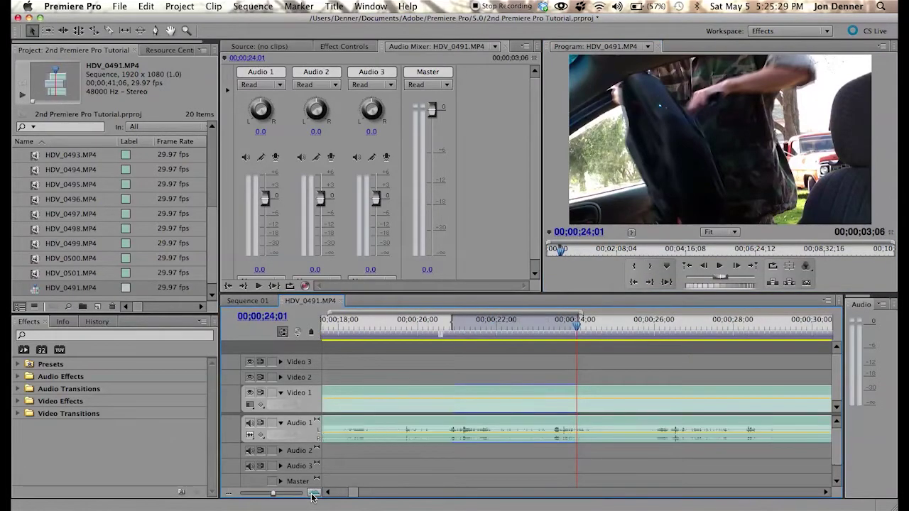
left_click(561, 323)
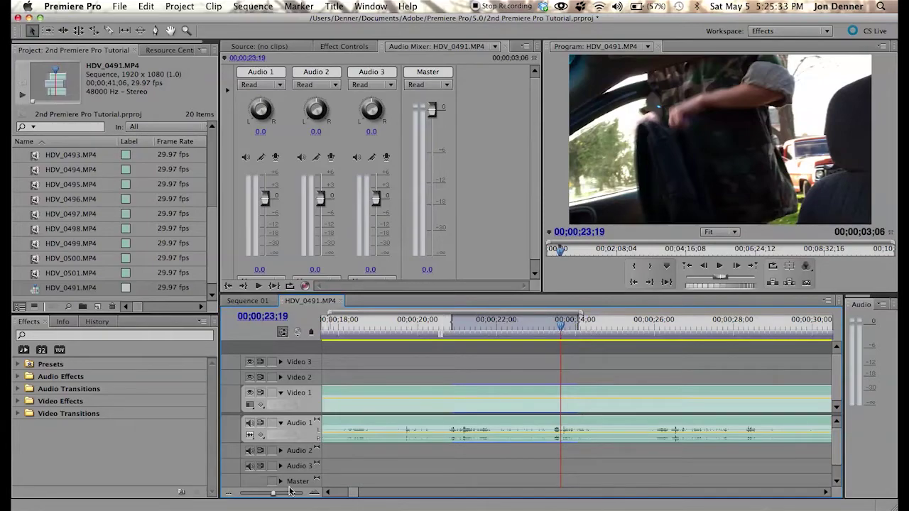
left_click(314, 493)
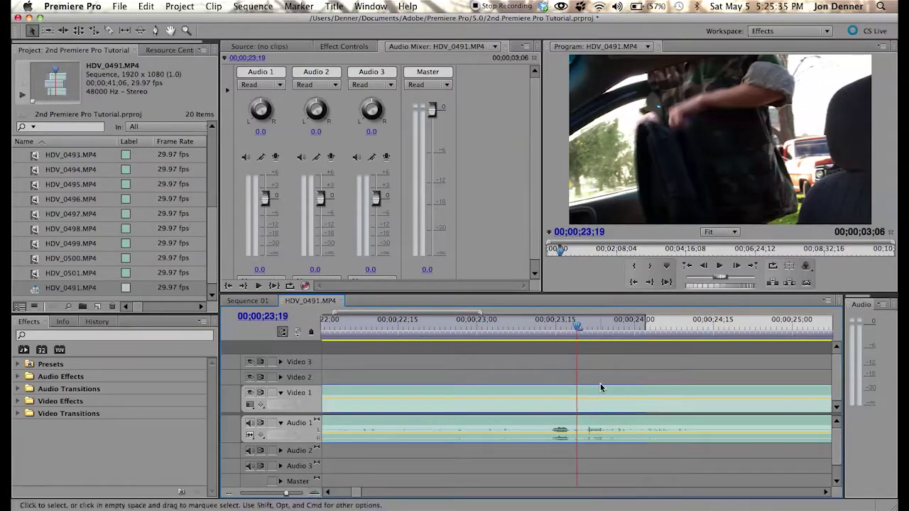
scroll(634, 385, "left", 10)
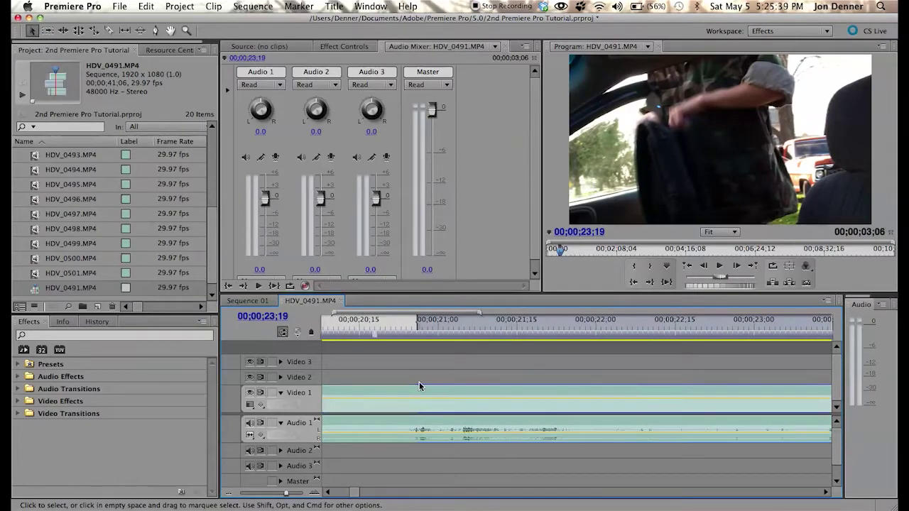
left_click(230, 494)
left_click(231, 495)
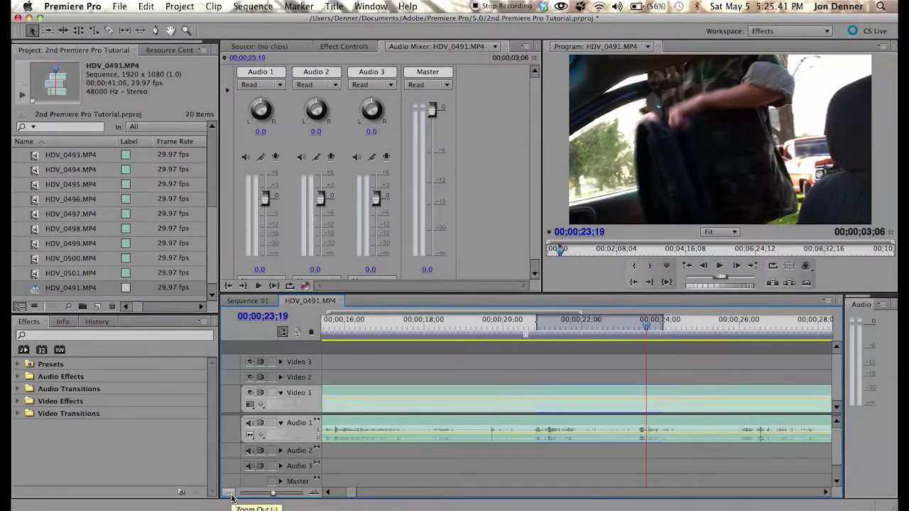
Jump the playhead back and forth between the sequence's In and Out points, finishing at the In point.
left_click(633, 285)
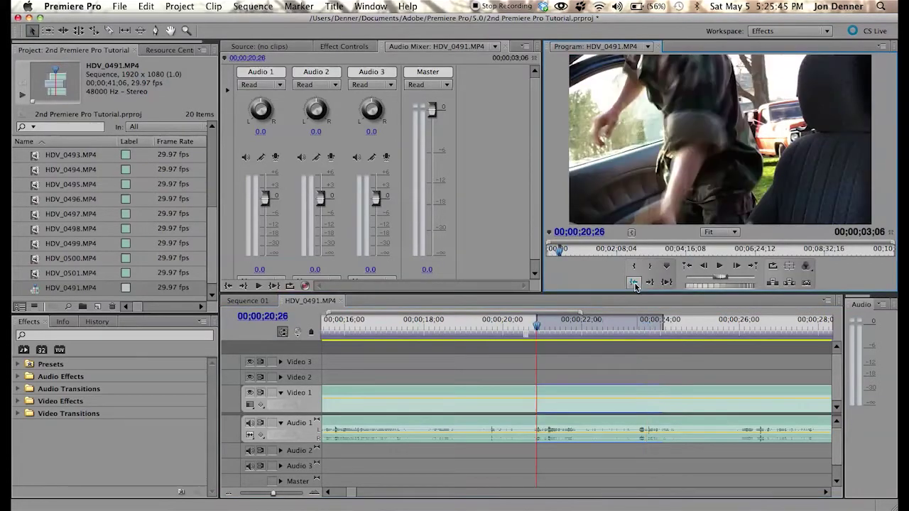
left_click(649, 282)
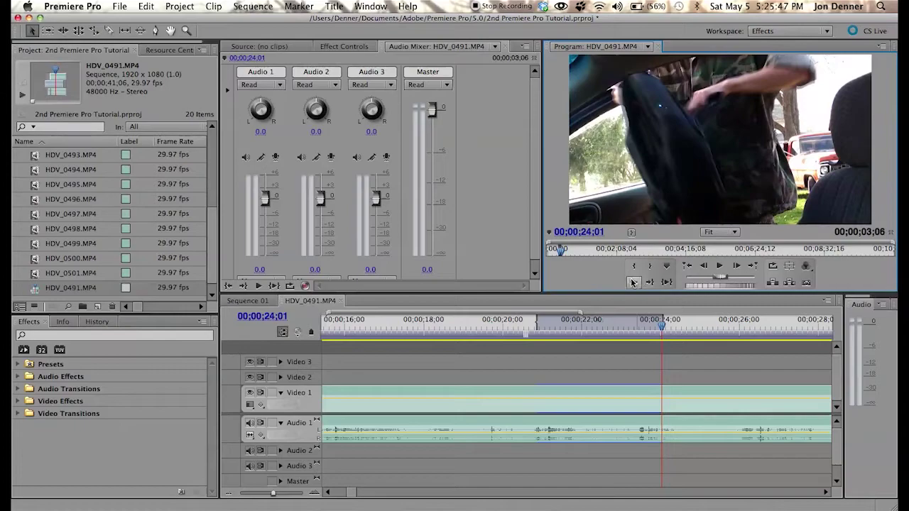
left_click(633, 282)
left_click(649, 282)
left_click(634, 284)
left_click(649, 282)
left_click(633, 283)
left_click(647, 285)
left_click(634, 284)
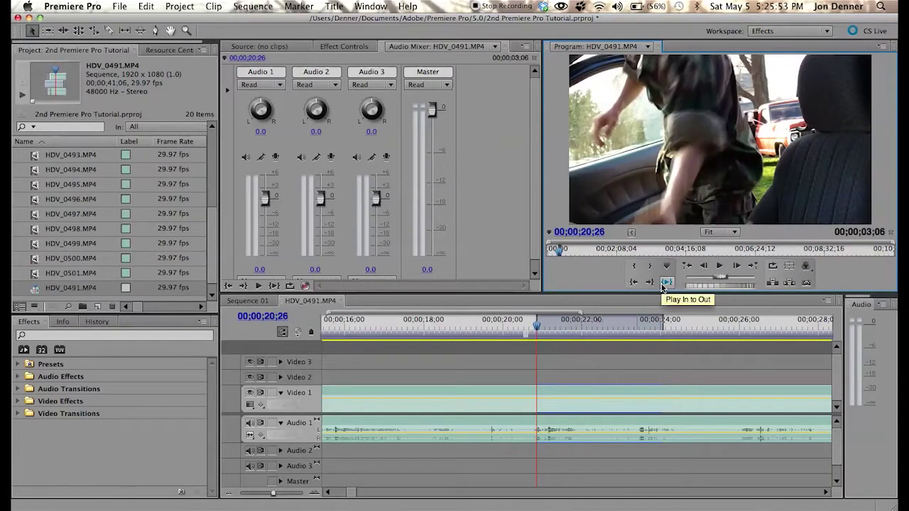
Play the marked range from In to Out, first once and again with looping enabled, and turn looping off.
left_click(665, 283)
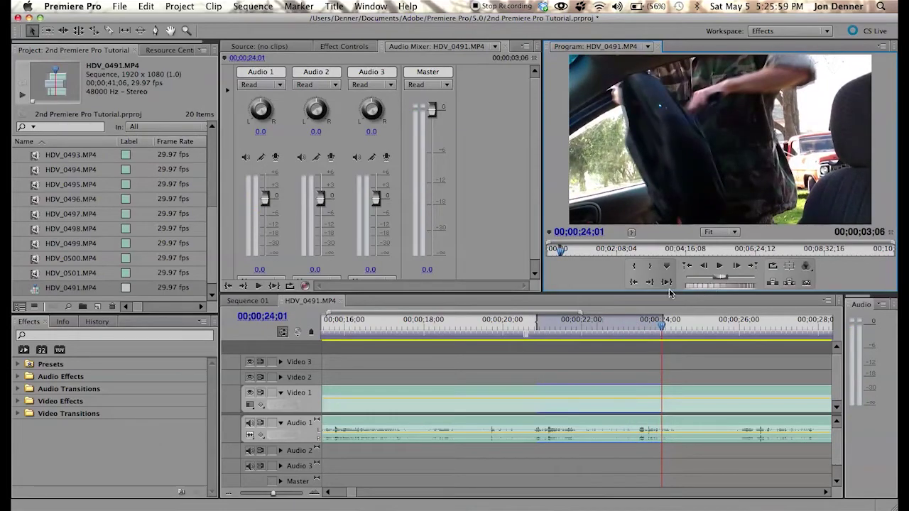
left_click(773, 266)
left_click(668, 282)
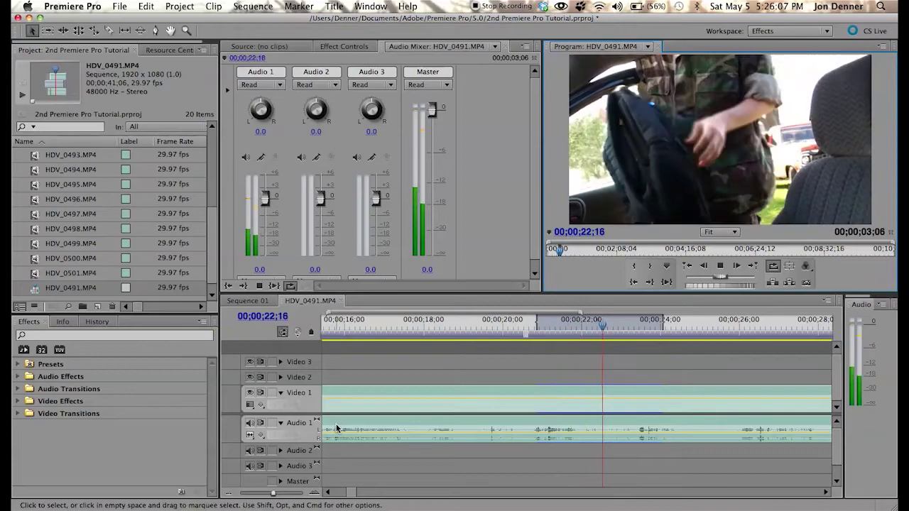
key("space")
left_click(231, 493)
left_click(231, 493)
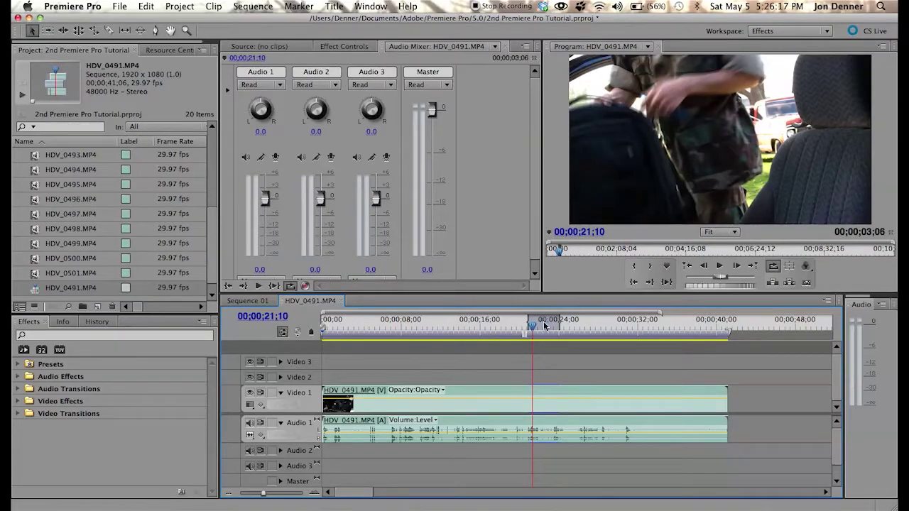
left_click(773, 268)
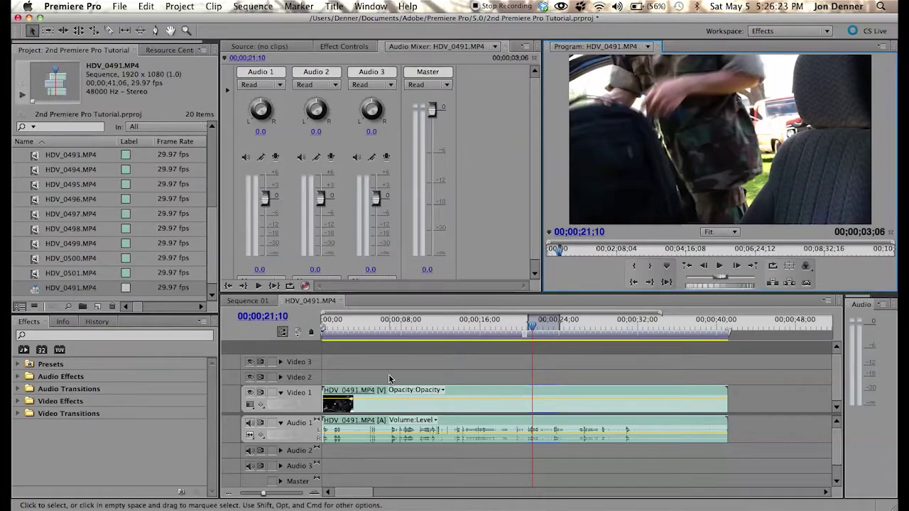
Add an unnumbered sequence marker at 00;00;02;24 and move the playhead on to 00;00;13;11.
left_click(443, 324)
left_click(347, 331)
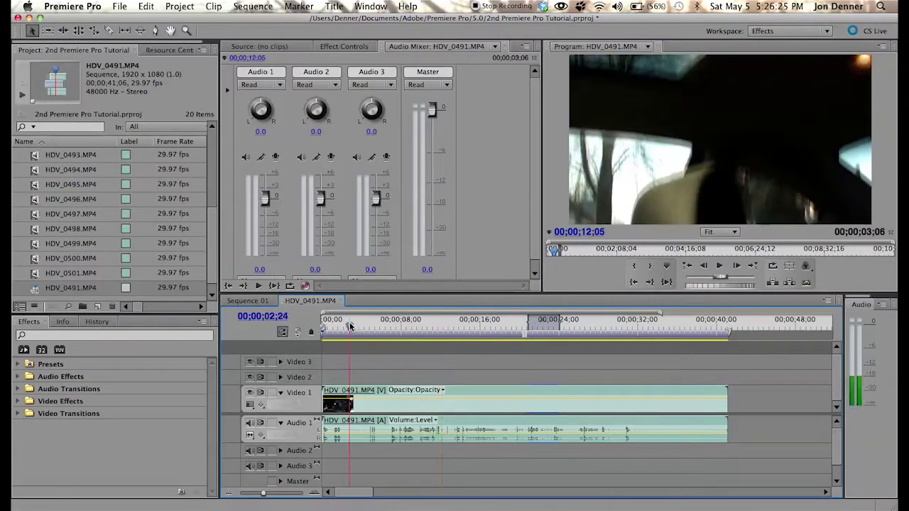
left_click(666, 266)
left_click_drag(350, 327, 454, 328)
Snap the playhead back to the sequence marker, and step one frame back and one frame forward.
scroll(526, 380, "right", 10)
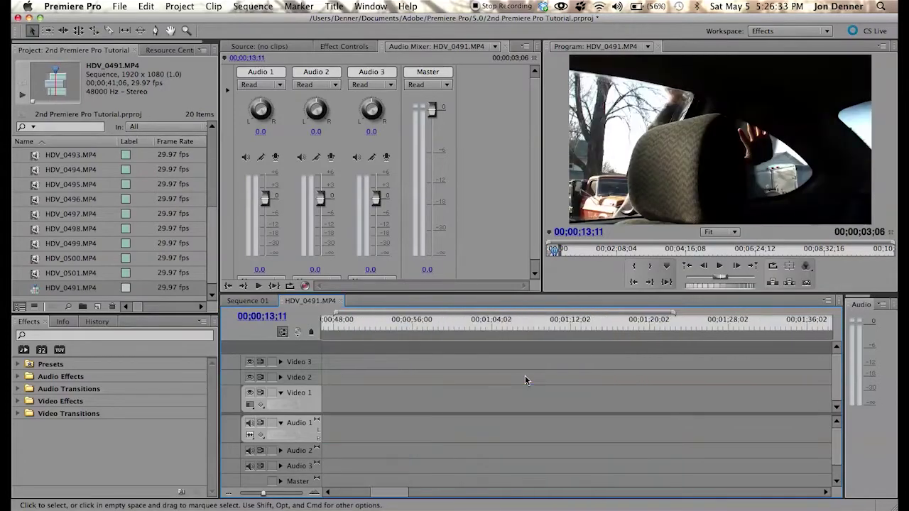
scroll(526, 380, "left", 10)
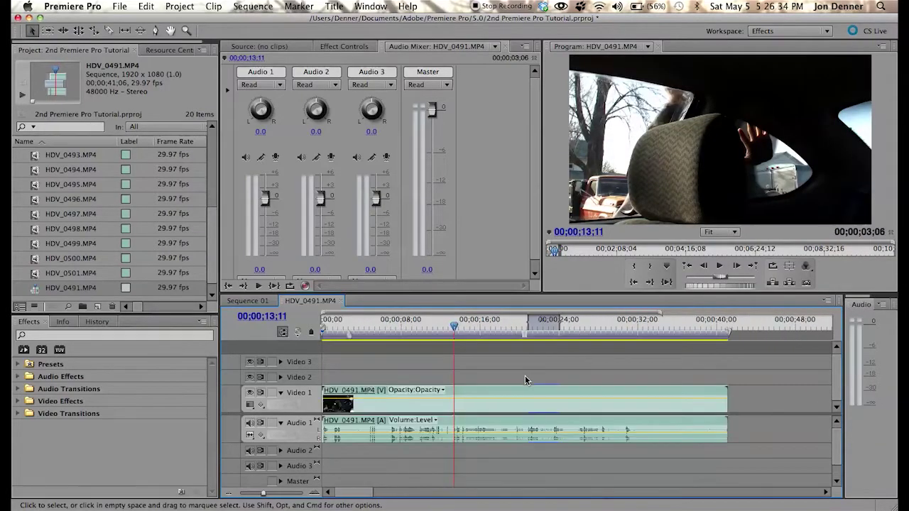
left_click(229, 494)
left_click(229, 494)
left_click(229, 494)
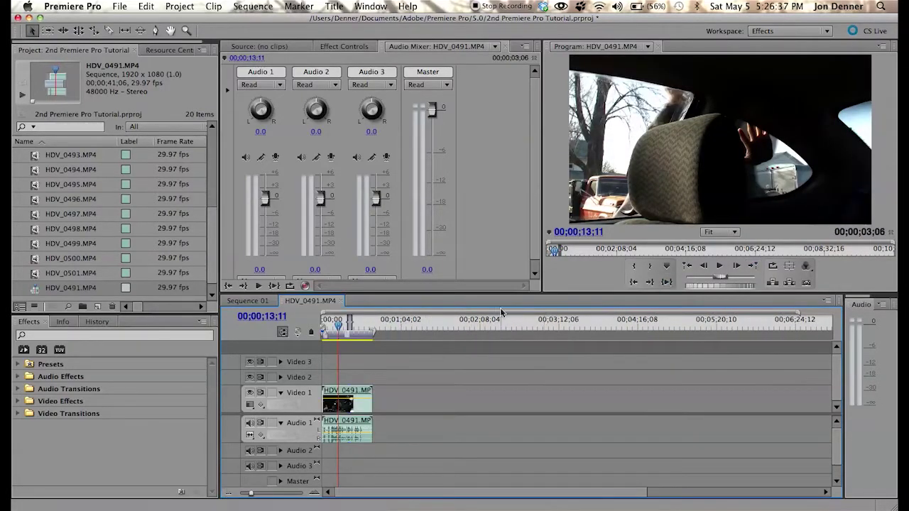
left_click(314, 494)
left_click(315, 494)
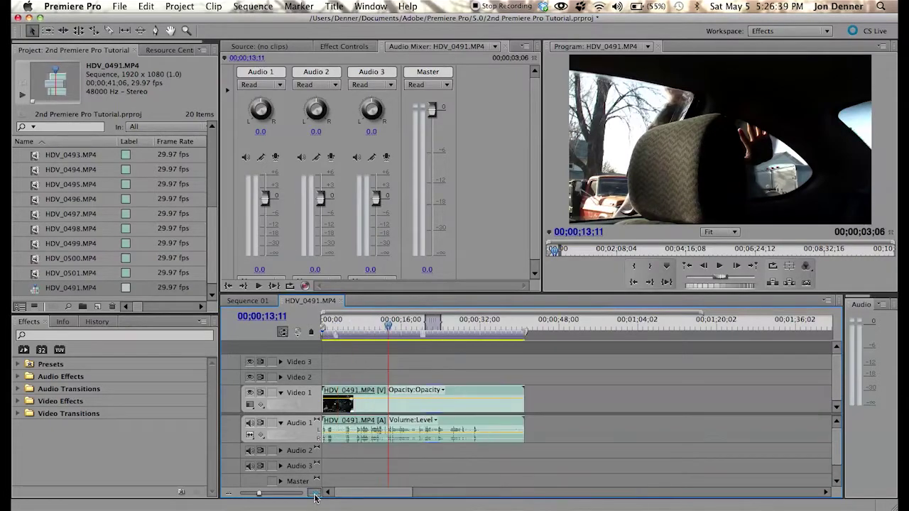
left_click(314, 494)
left_click(315, 494)
left_click(368, 324)
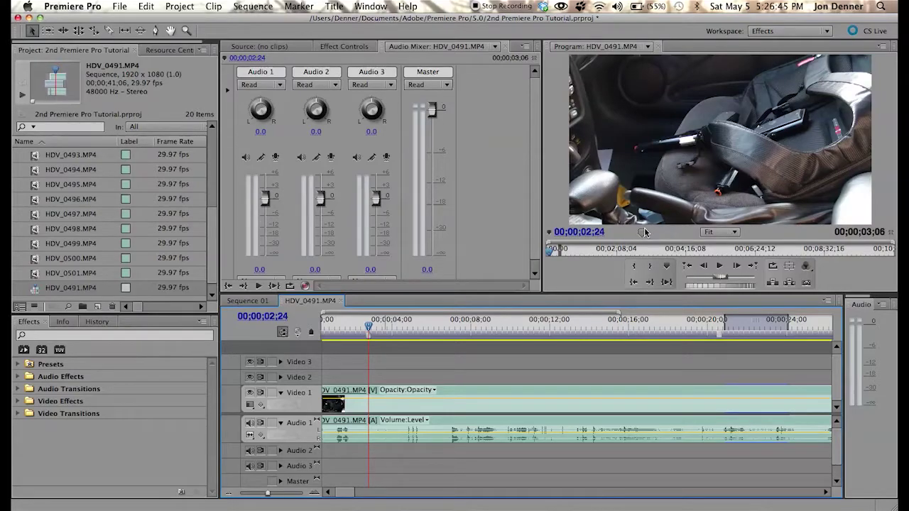
left_click(704, 266)
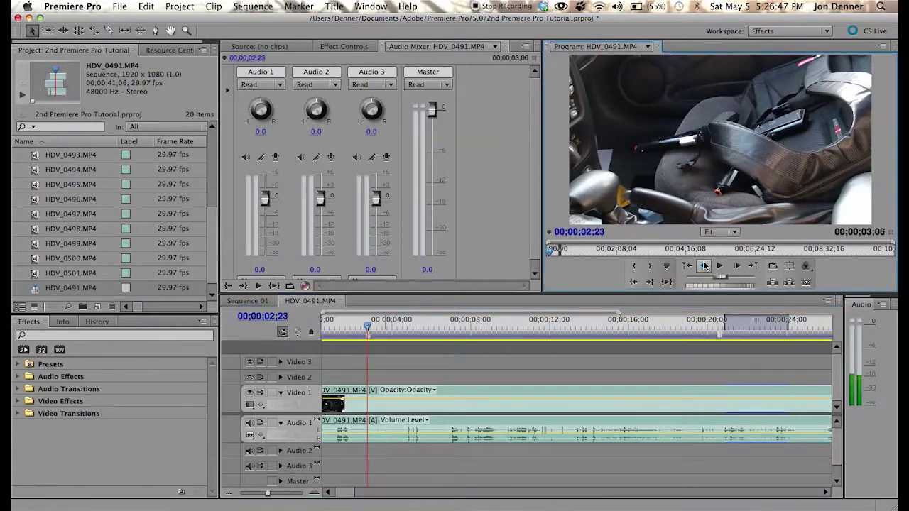
left_click(738, 271)
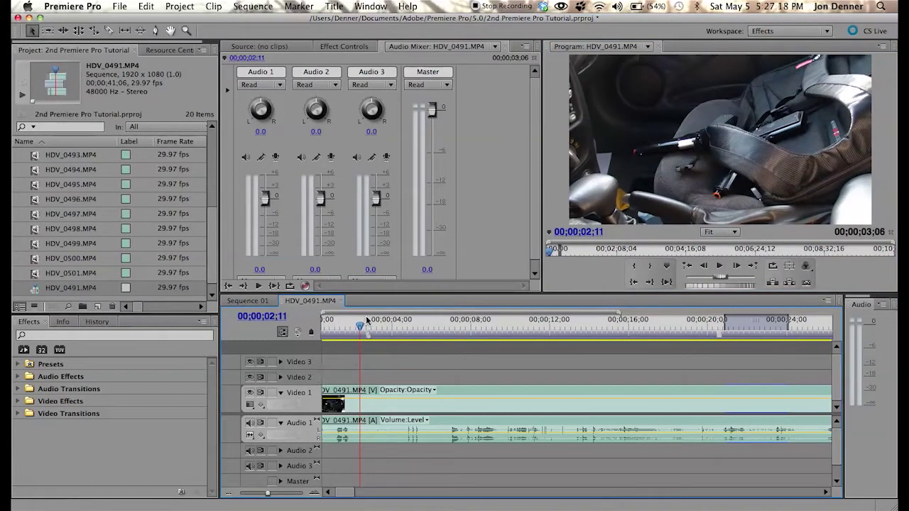
Clear all sequence markers from the HDV_0491.MP4 timeline.
right_click(368, 339)
mouse_move(419, 377)
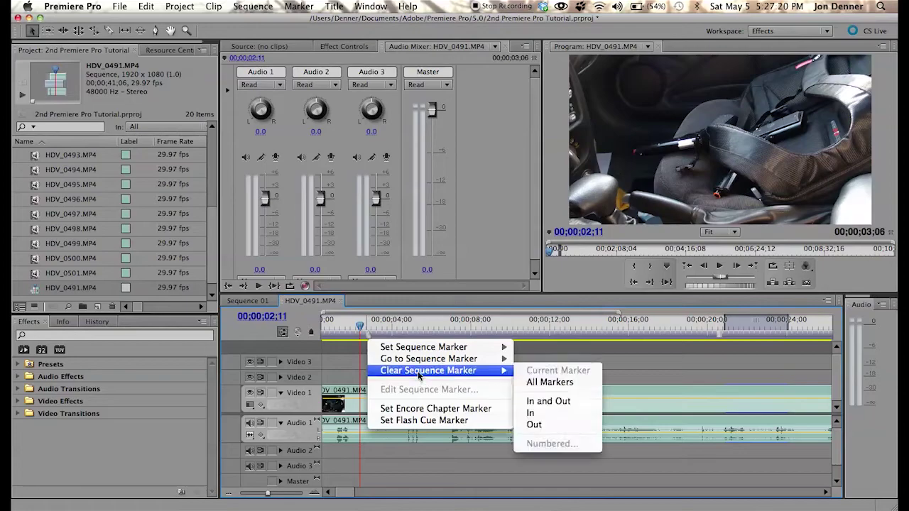
left_click(566, 383)
scroll(369, 351, "right", 2)
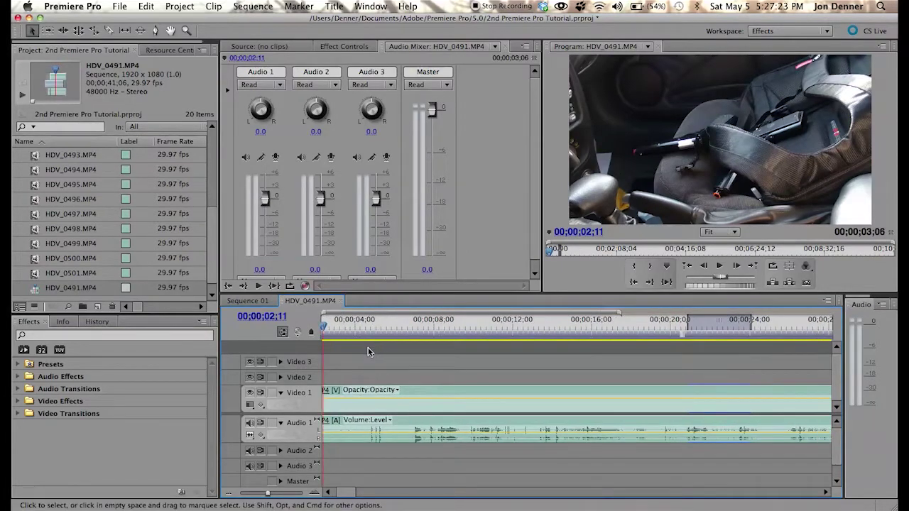
Try to clear the In and Out points from the sequence timeline.
right_click(719, 330)
mouse_move(730, 353)
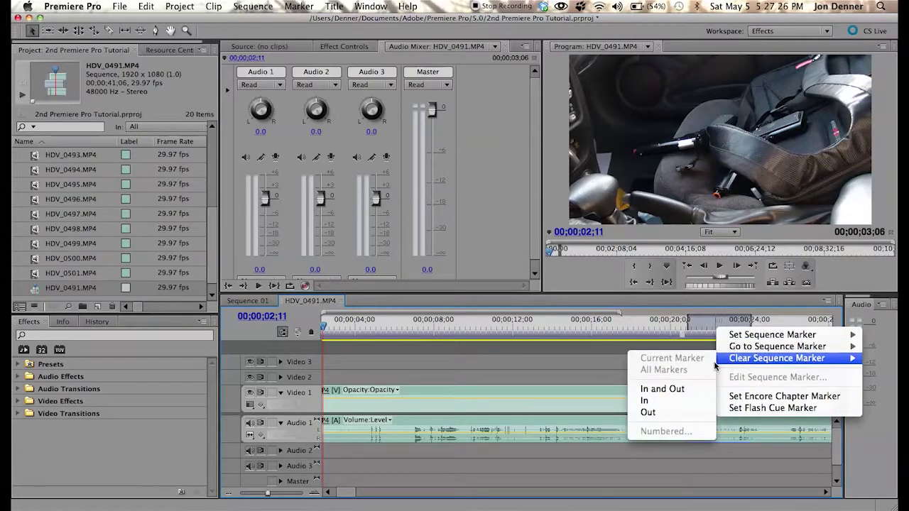
left_click(667, 392)
Lift the marked In-to-Out range out of the sequence and scrub the playhead through the gap to 00;00;21;27.
scroll(511, 365, "left", 2)
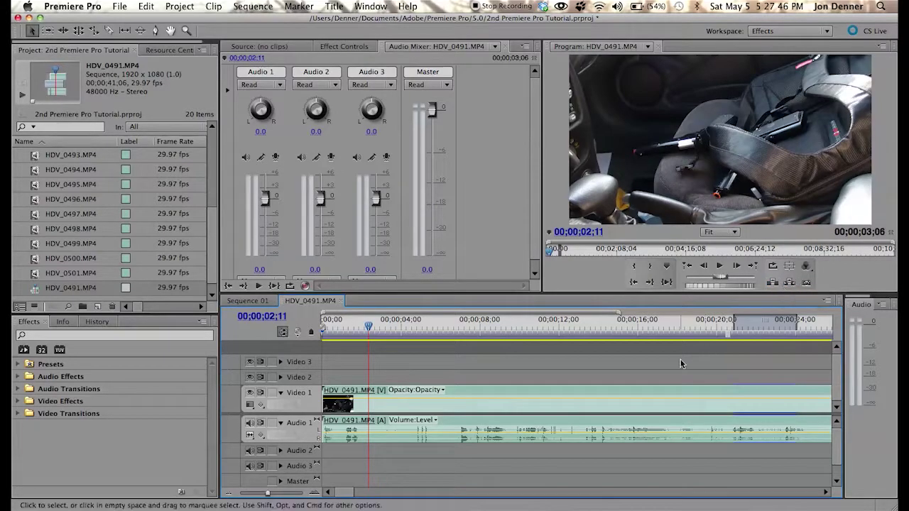
scroll(689, 334, "down", 3)
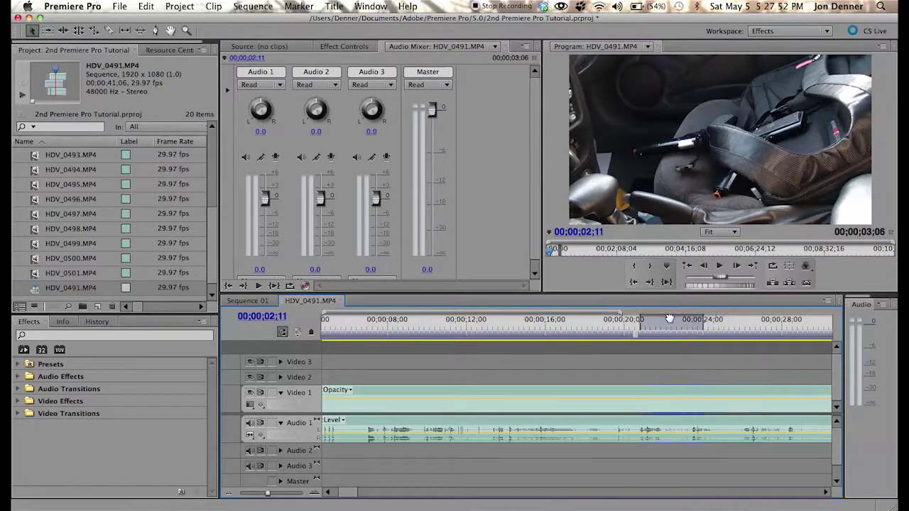
mouse_move(670, 320)
left_mouse_down()
mouse_move(740, 319)
mouse_move(668, 320)
left_mouse_up()
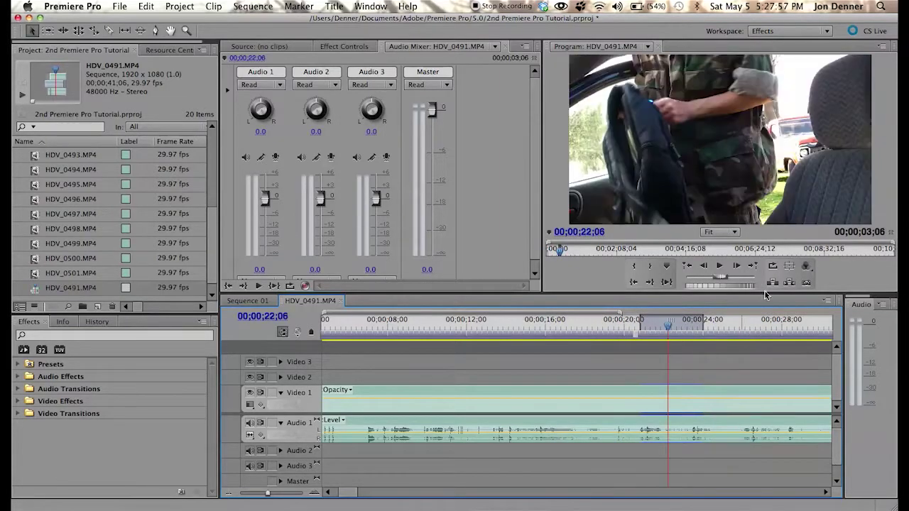
left_click(773, 284)
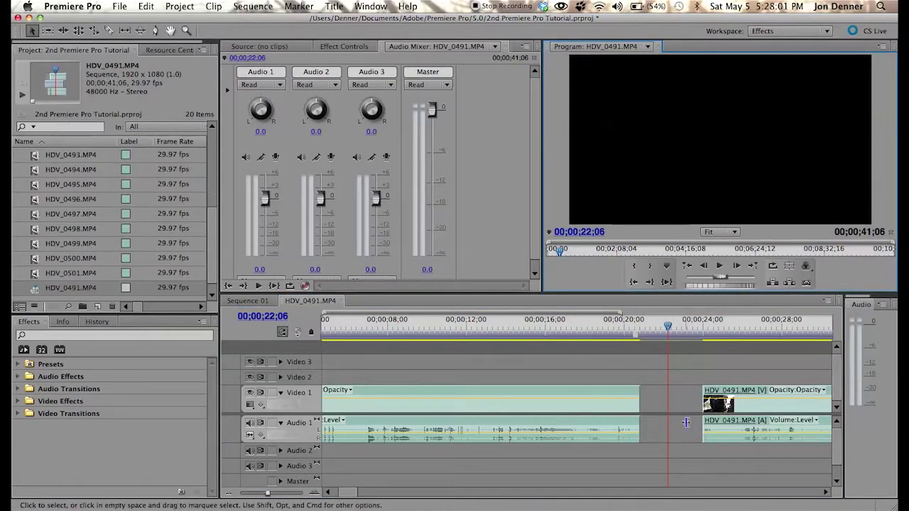
mouse_move(648, 331)
left_mouse_down()
mouse_move(694, 331)
mouse_move(654, 332)
mouse_move(663, 331)
left_mouse_up()
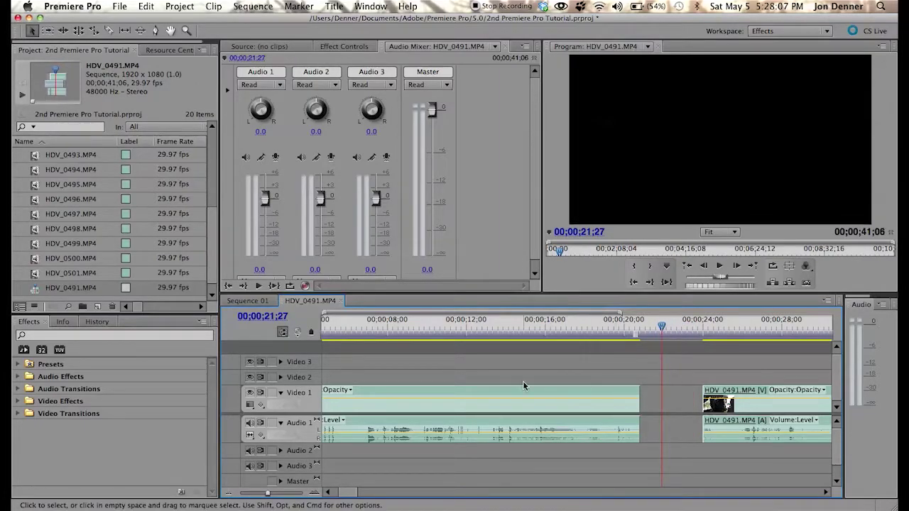
Razor the HDV_0491.MP4 clip at about 00;00;11 and 00;00;14, and delete the segment between the two cuts.
key("c")
left_click(451, 398)
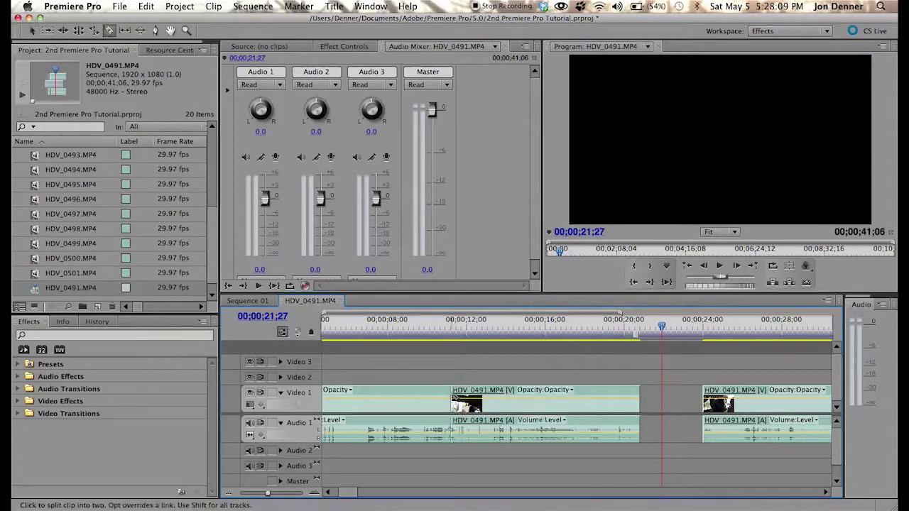
left_click(514, 399)
key("v")
left_click(485, 397)
key("Delete")
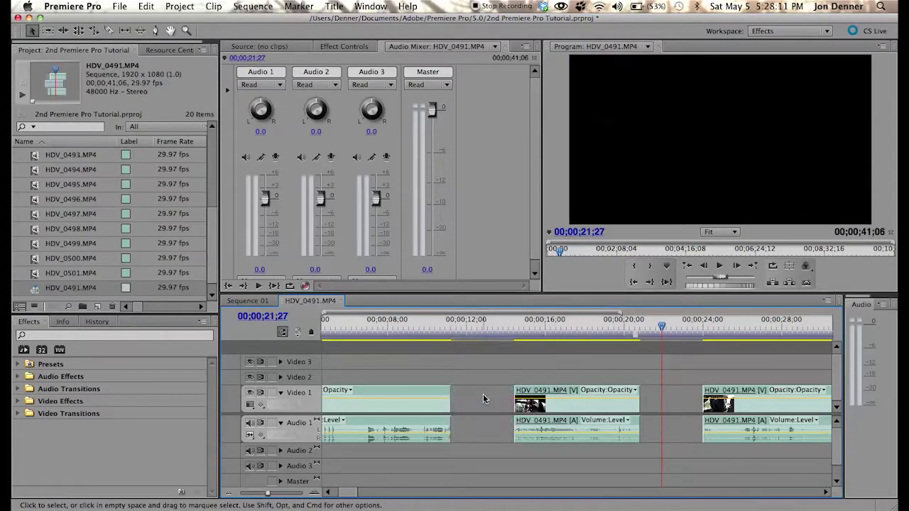
Undo the segment deletion, the Razor cuts and the lift so the marked range is restored.
left_click(483, 398)
key("Delete")
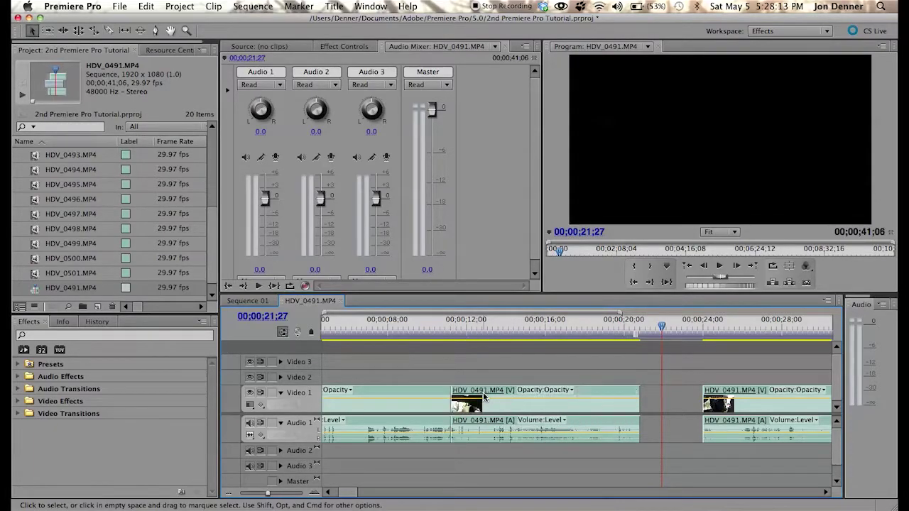
key("super+z")
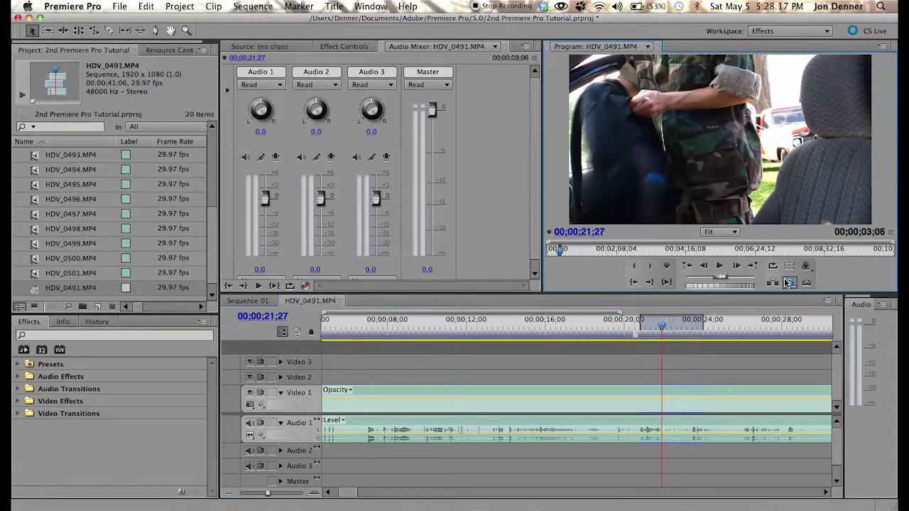
Extract the marked In-to-Out range, closing its gap, and scrub the playhead to the join at 00;00;21;00.
left_click(789, 283)
left_click_drag(649, 328, 644, 327)
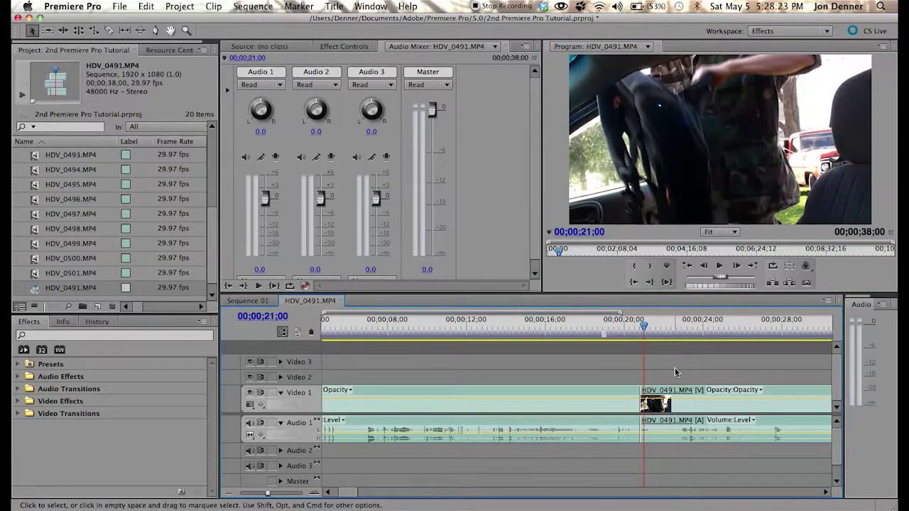
Undo the extraction and clear both the In and Out points from the sequence.
right_click(663, 336)
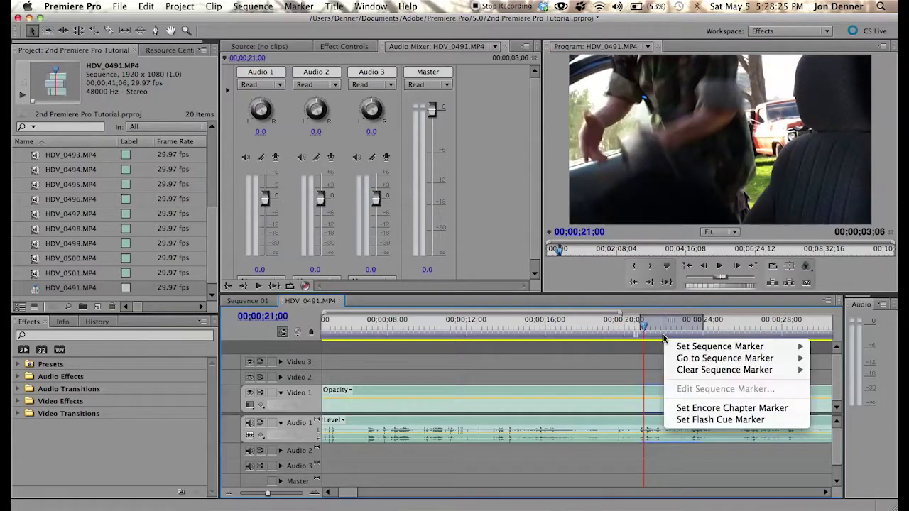
mouse_move(725, 369)
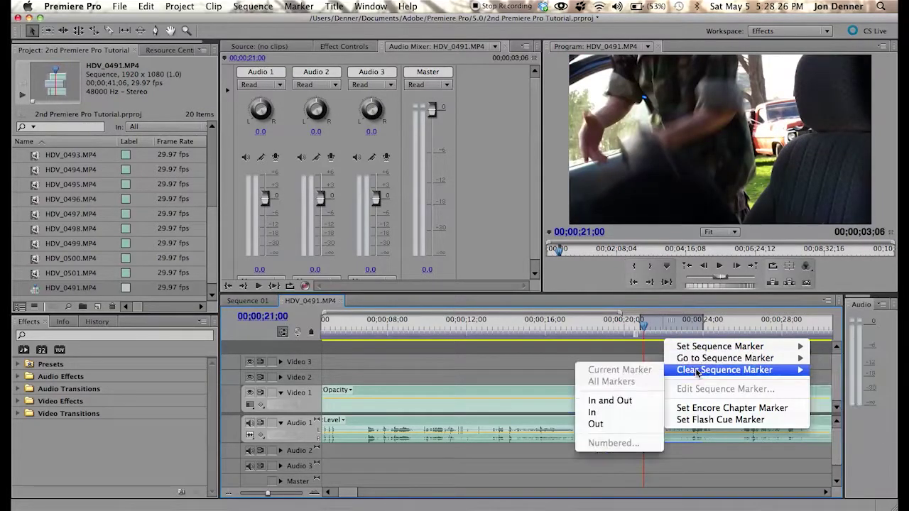
left_click(601, 400)
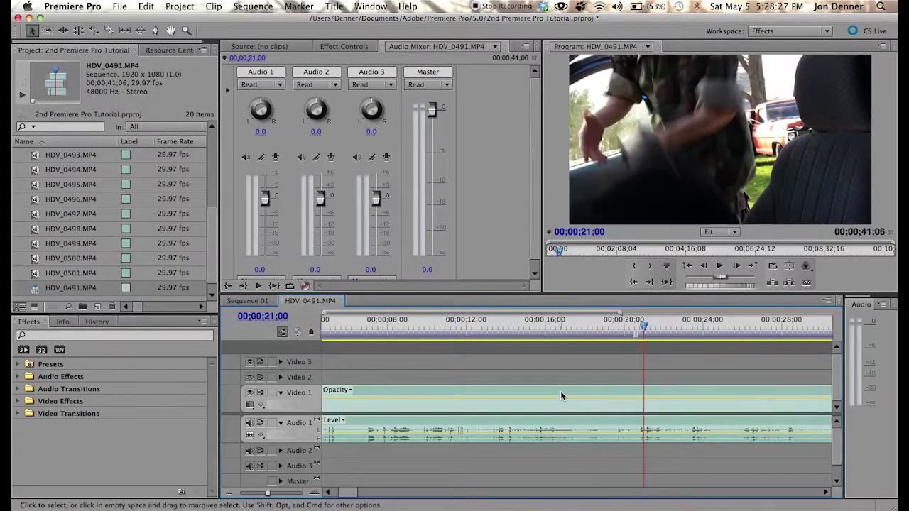
Show the safe margins over the Program monitor image, and turn them off again.
left_click(790, 266)
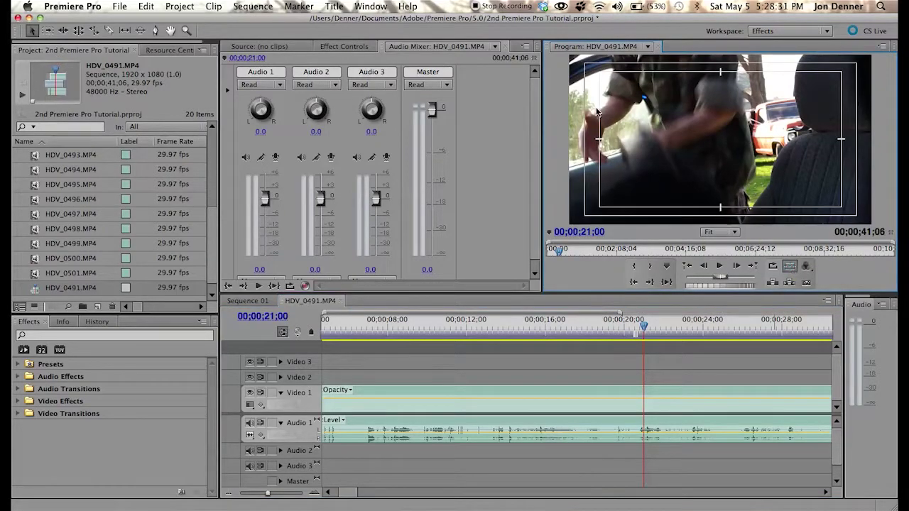
left_click(228, 493)
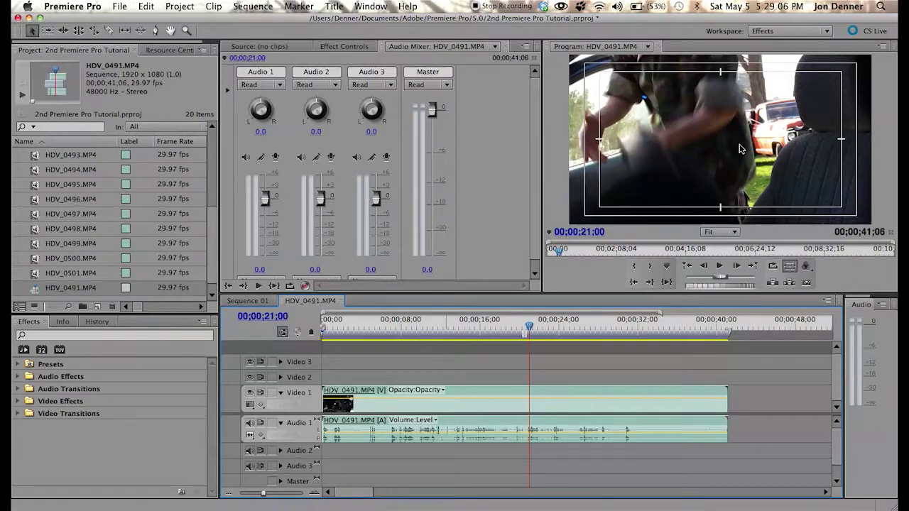
left_click(789, 268)
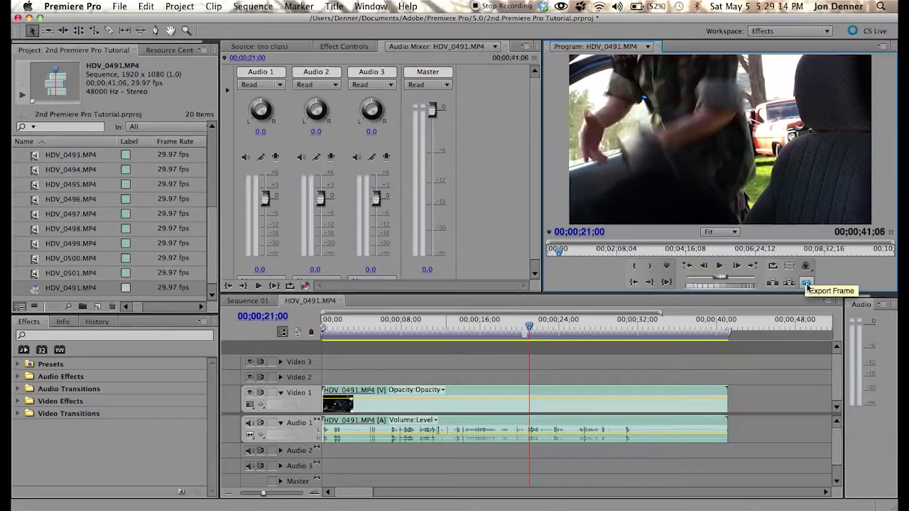
Add unnumbered sequence markers on the two neighbouring frames 00;00;02;09 and 00;00;02;10.
left_click(346, 329)
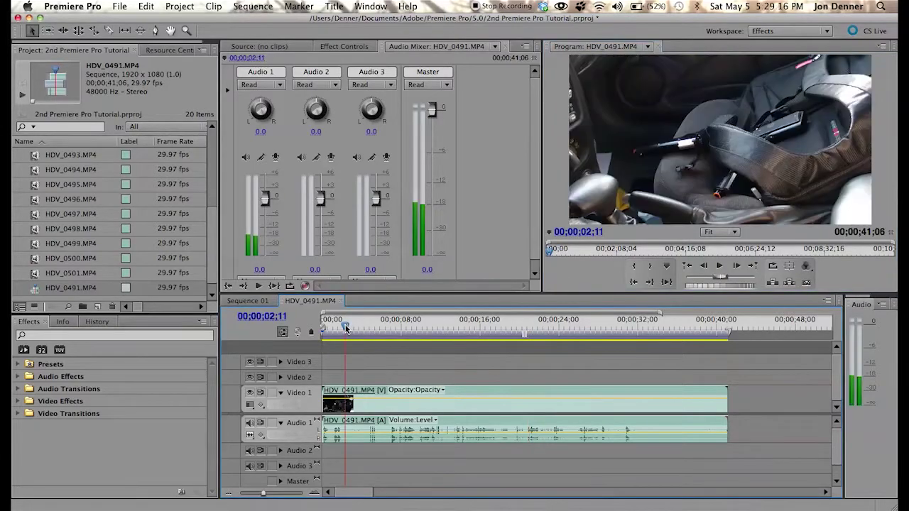
left_click(667, 266)
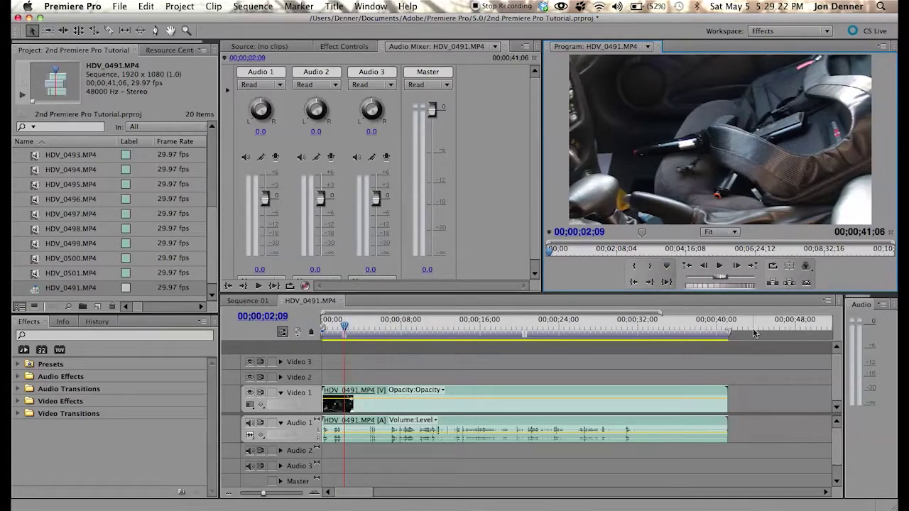
key("Right")
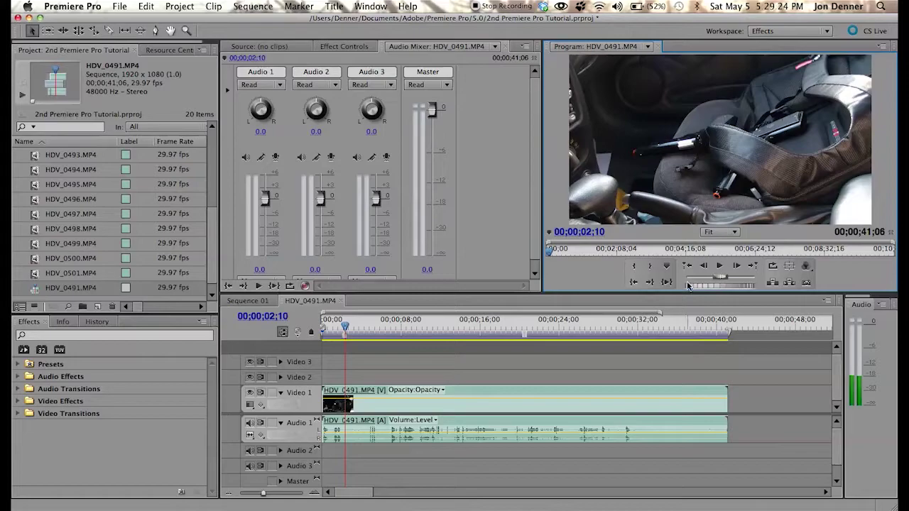
left_click(666, 266)
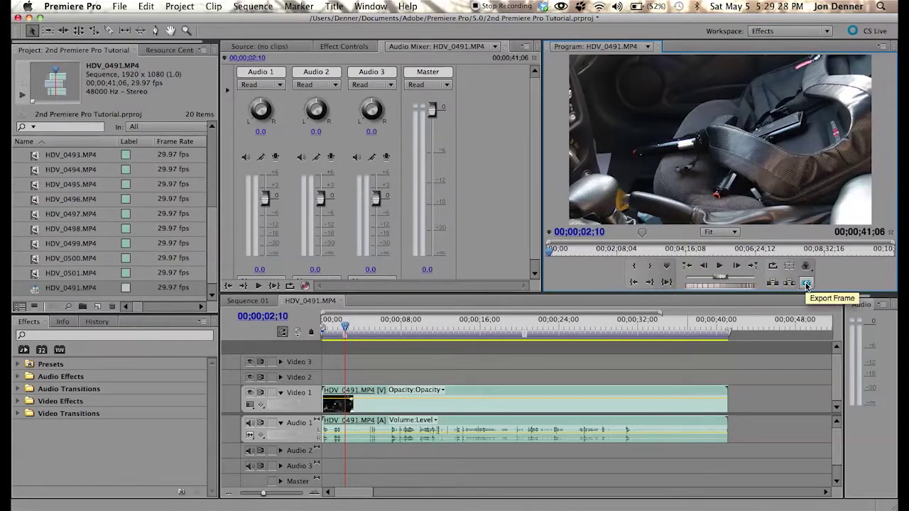
Open the Export Frame settings for the current frame, examine the available image formats, and cancel the export.
left_click(806, 283)
left_click(415, 247)
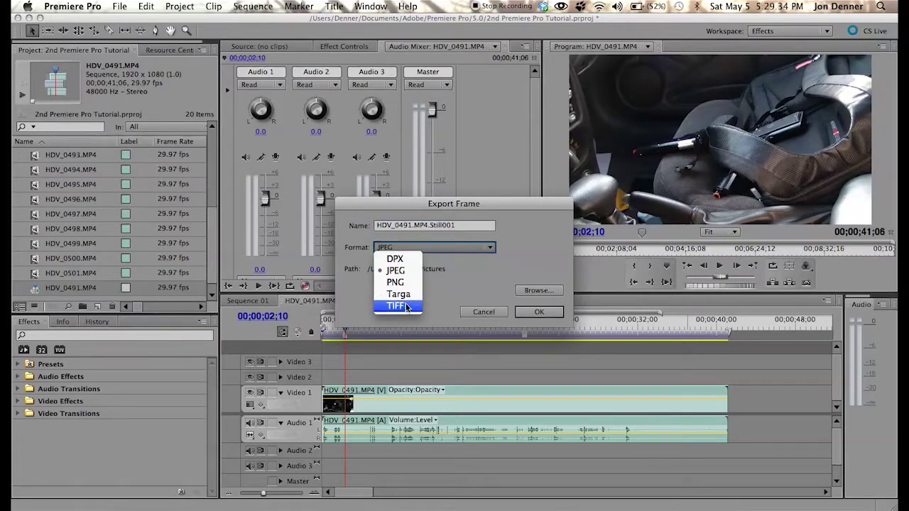
left_click(471, 283)
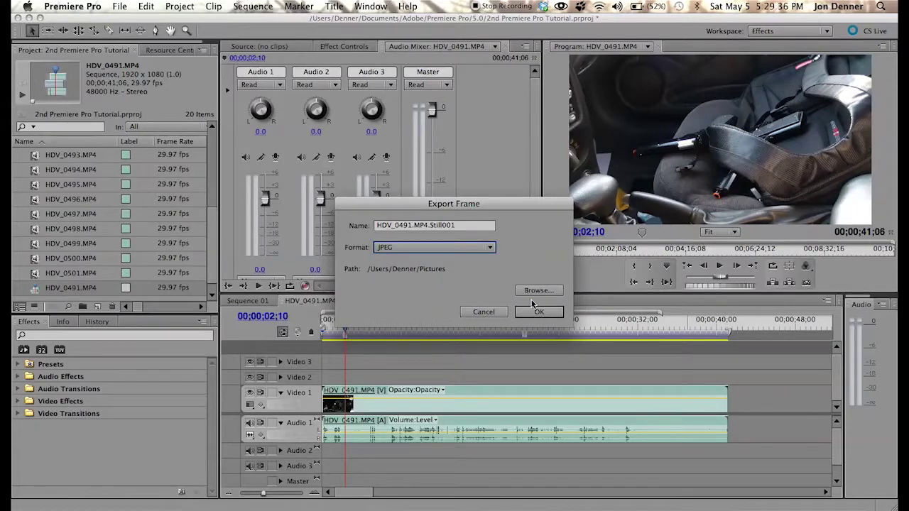
left_click(485, 313)
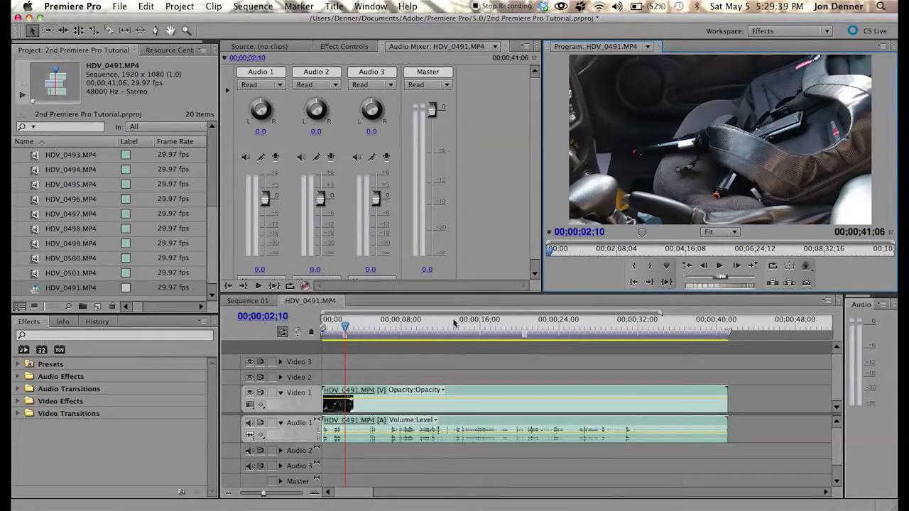
Clear all sequence markers, including those near 00;00;02;10, from the timeline.
right_click(344, 338)
mouse_move(447, 370)
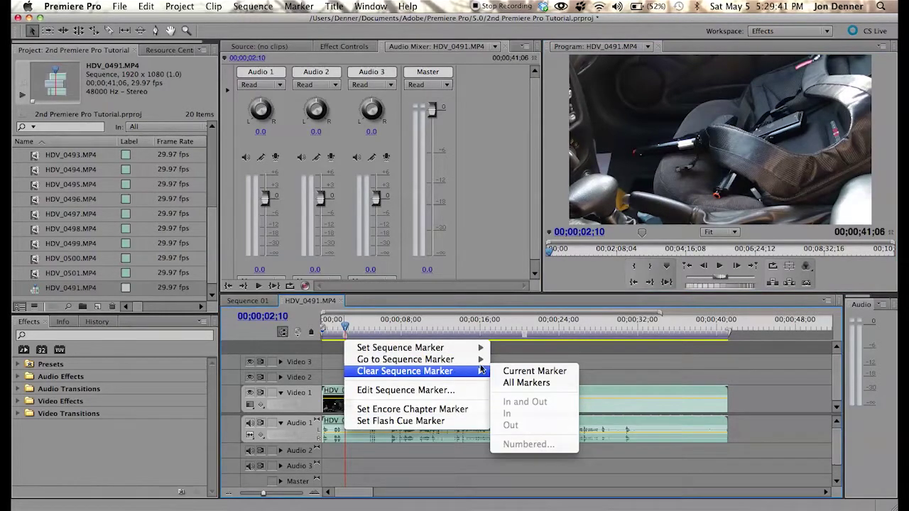
left_click(526, 382)
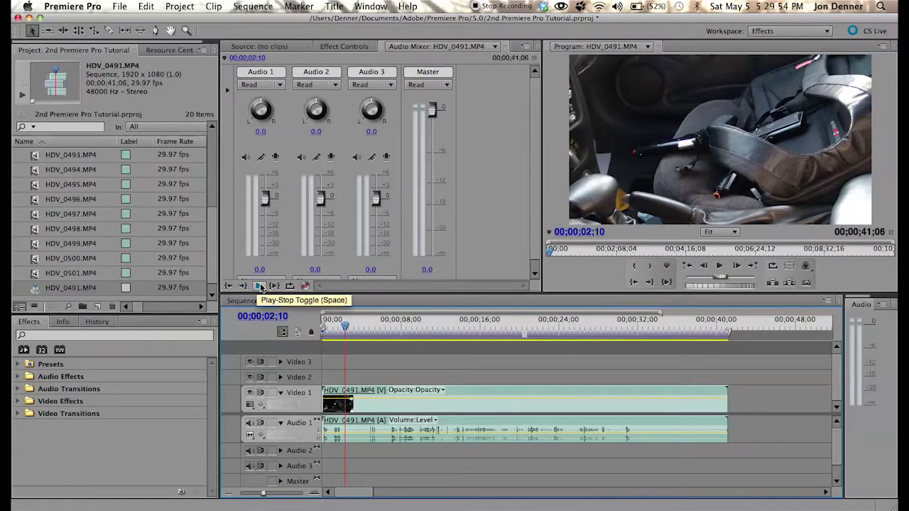
Import six music files, including Cool Song.mp3, DiscoDisco.MP3, Highlight Song.m4a and Menu Song.mp3, into the project.
left_click(305, 285)
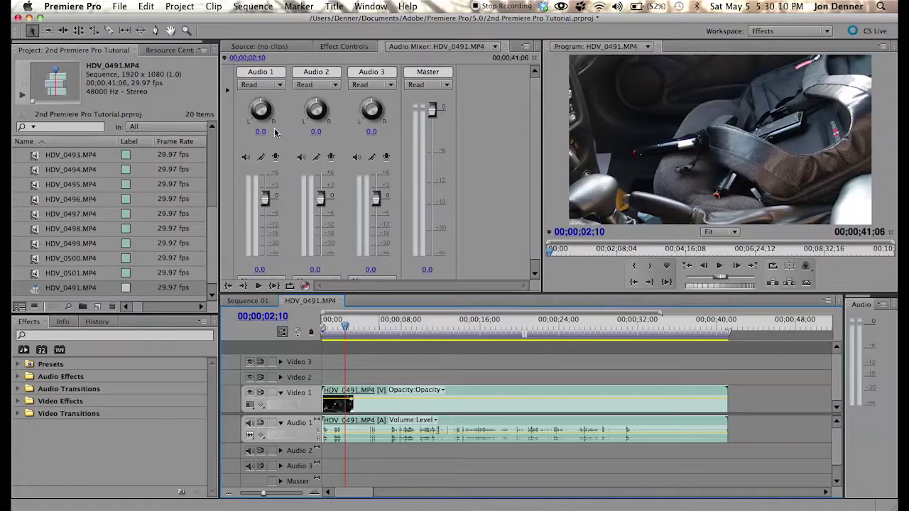
left_click(20, 207)
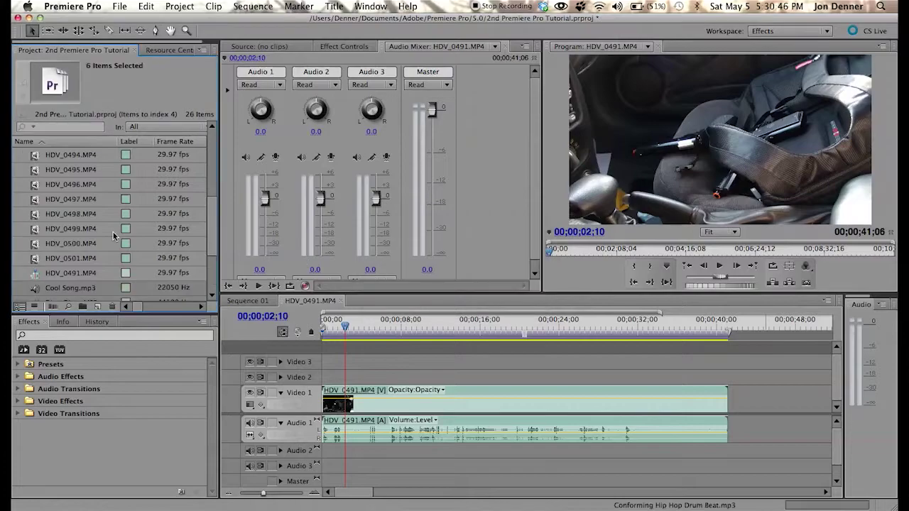
left_click(27, 228)
Place DiscoDisco.MP3 on the Audio 2 track at the start of the sequence and expand that track to show its waveform.
scroll(41, 214, "down", 3)
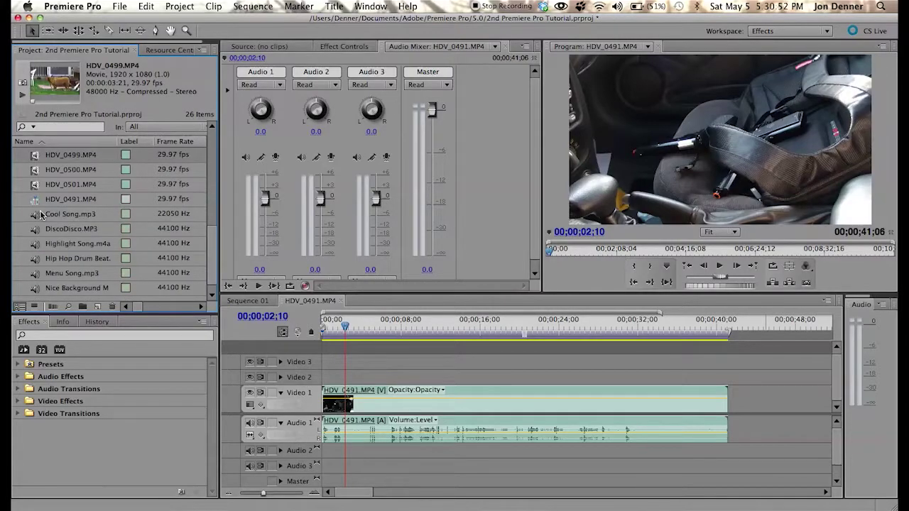
left_click_drag(35, 229, 327, 452)
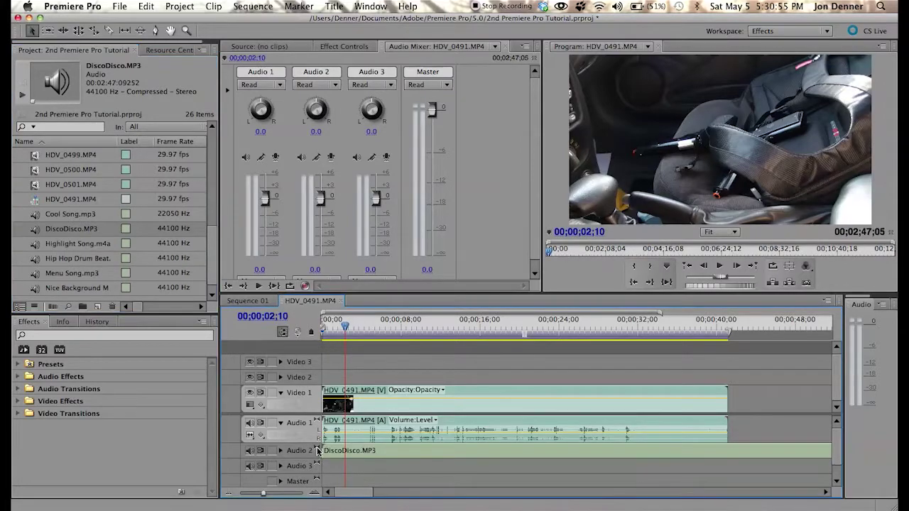
left_click(315, 493)
left_click(280, 450)
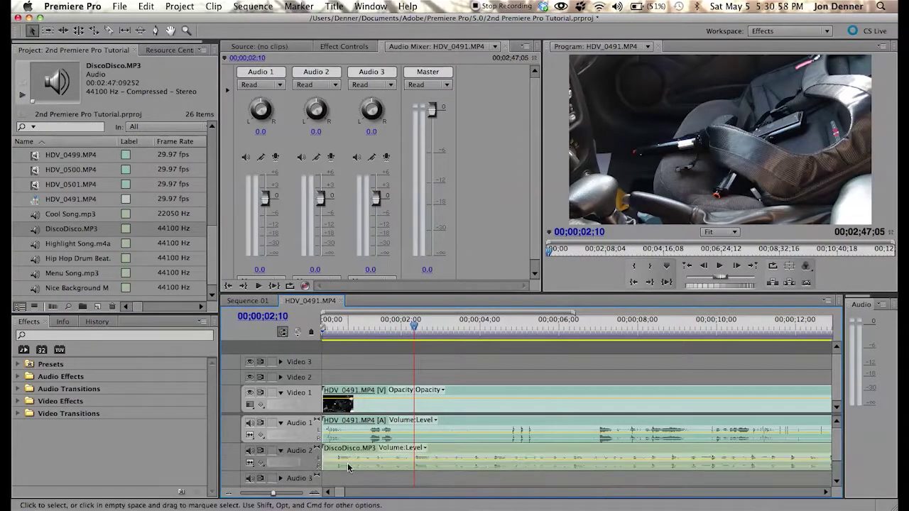
Play the sequence from 00;00;00;00 to about 00;00;28;22, examining the levels of both audio tracks in the Audio Mixer.
left_click(335, 329)
mouse_move(334, 329)
left_mouse_down()
mouse_move(356, 331)
mouse_move(323, 328)
left_mouse_up()
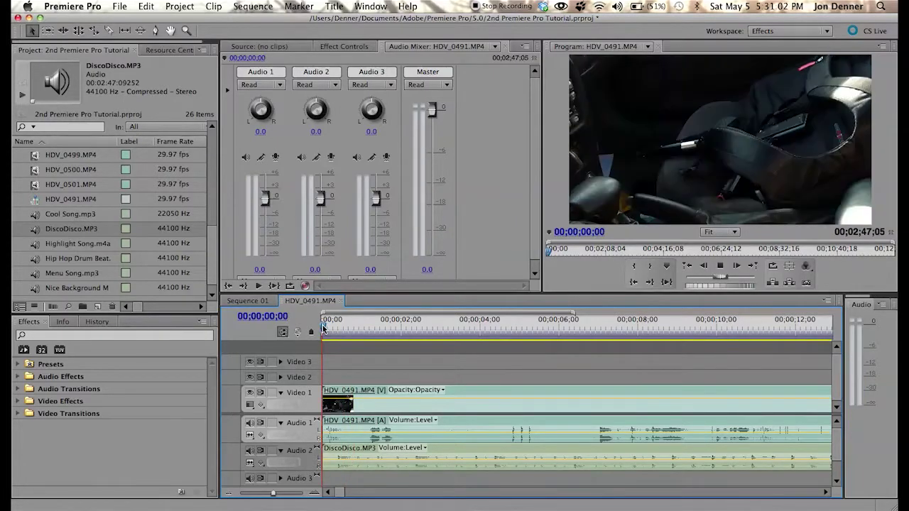
key("space")
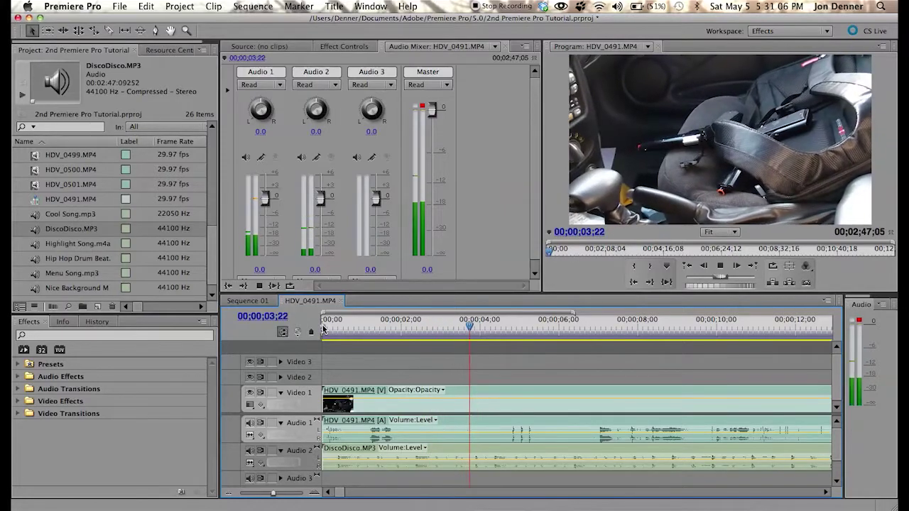
left_click(229, 493)
left_click(228, 493)
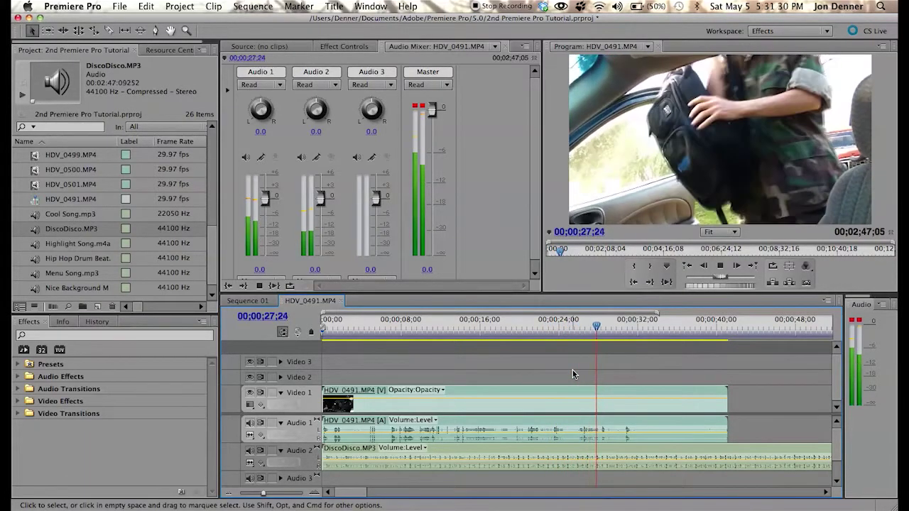
key("space")
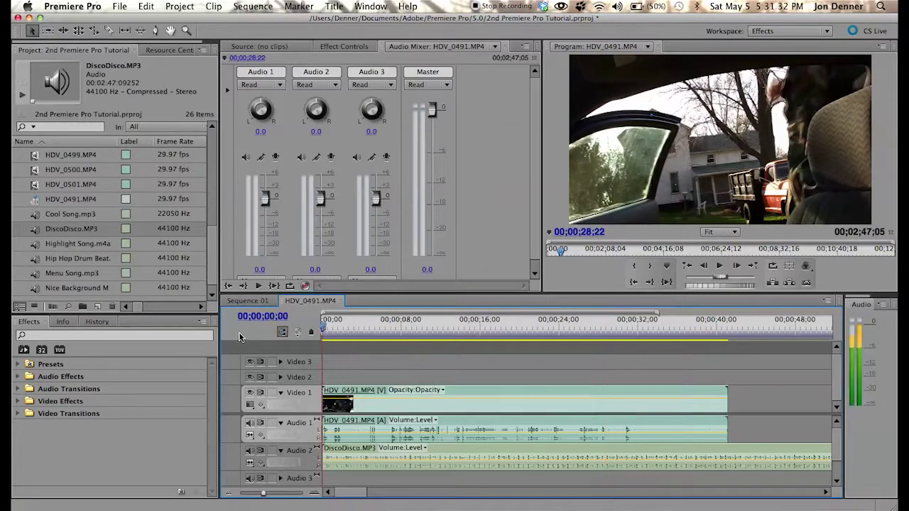
Add a volume level keyframe to the DiscoDisco.MP3 clip at 00;00;01;12, starting from its effect settings.
key("Home")
left_click(315, 493)
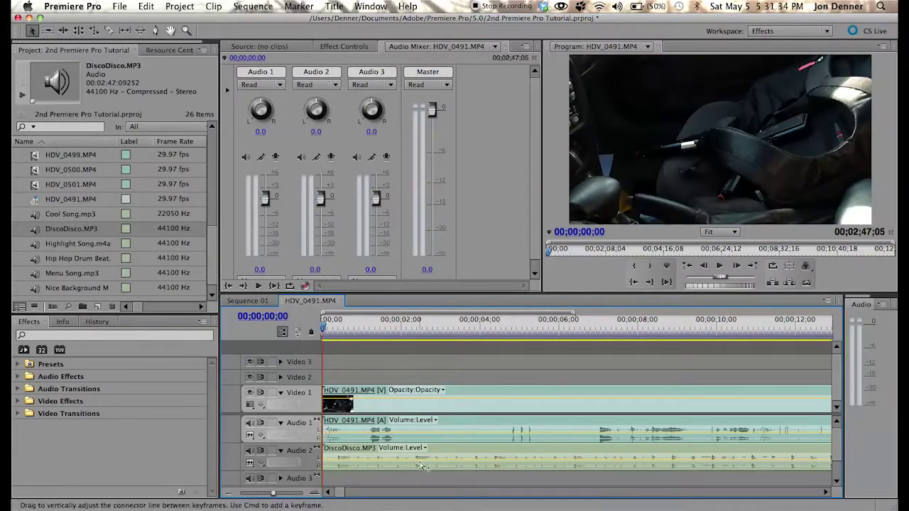
left_click(349, 451)
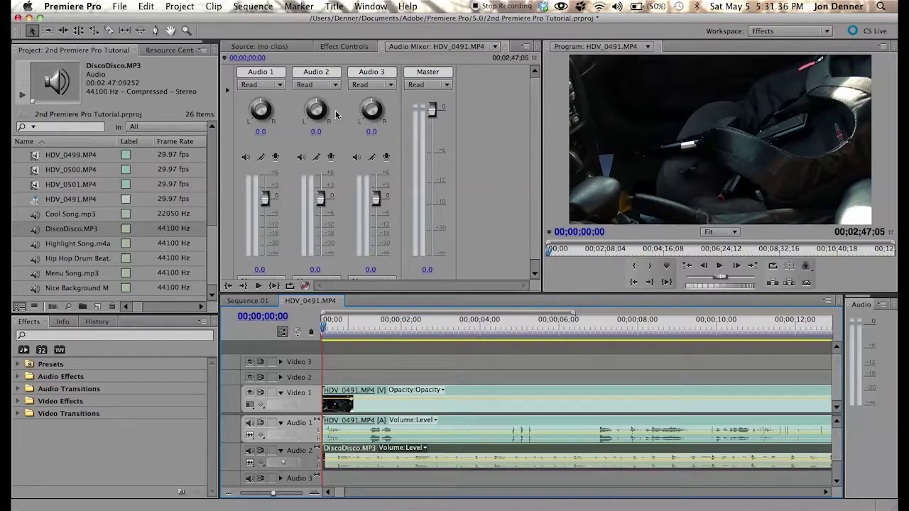
left_click(345, 47)
left_click(227, 91)
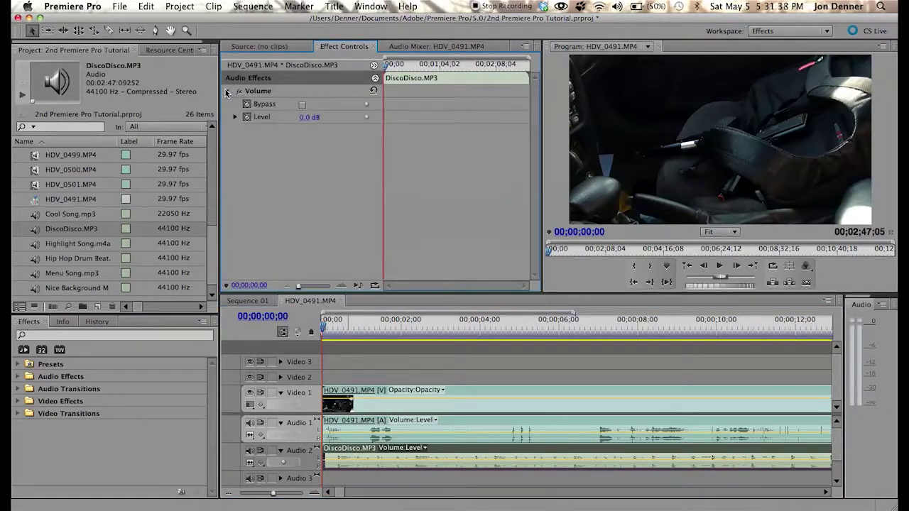
left_click(377, 326)
left_click(366, 117)
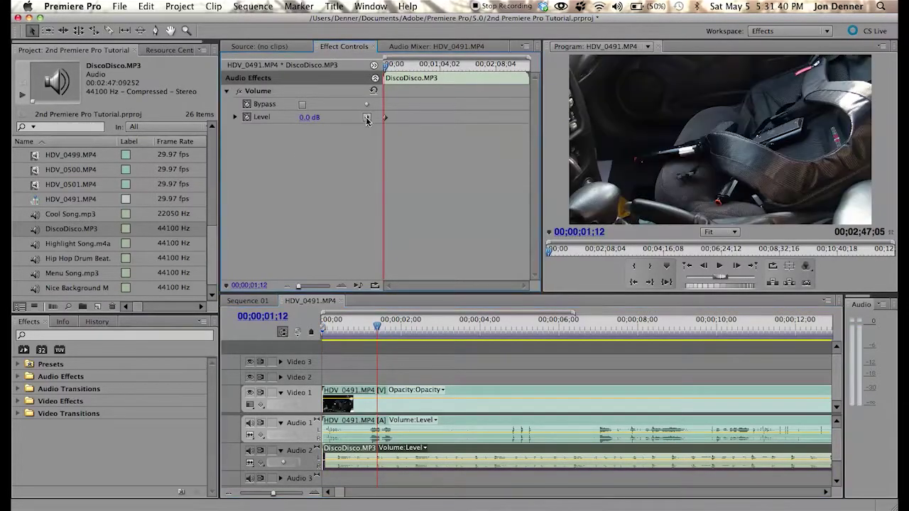
Keyframe the DiscoDisco.MP3 volume level to -8.6 dB at 00;00;01;20 and -2.0 dB at about 00;00;03;01.
key("space")
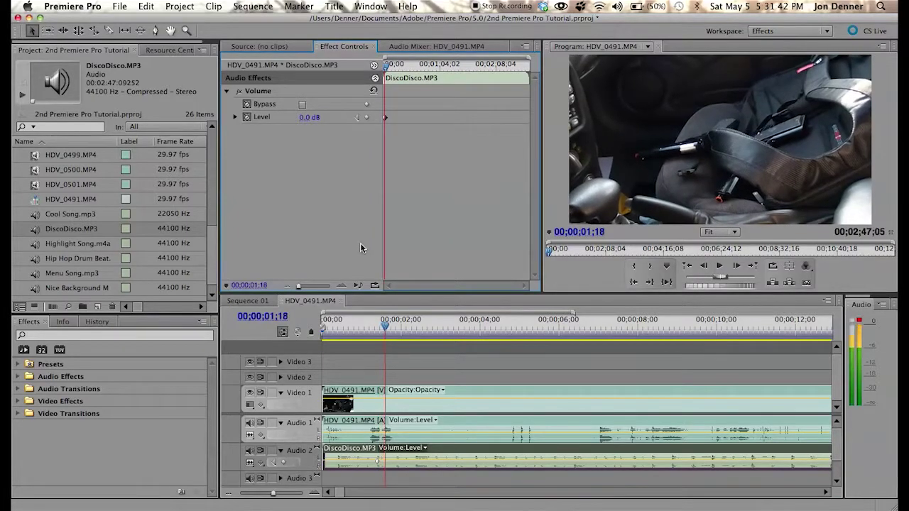
left_click_drag(314, 118, 298, 118)
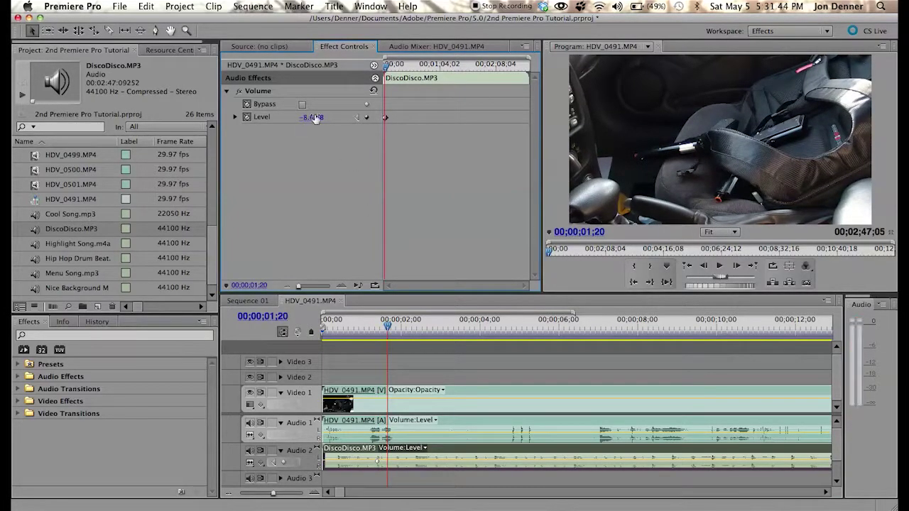
left_click_drag(720, 278, 739, 280)
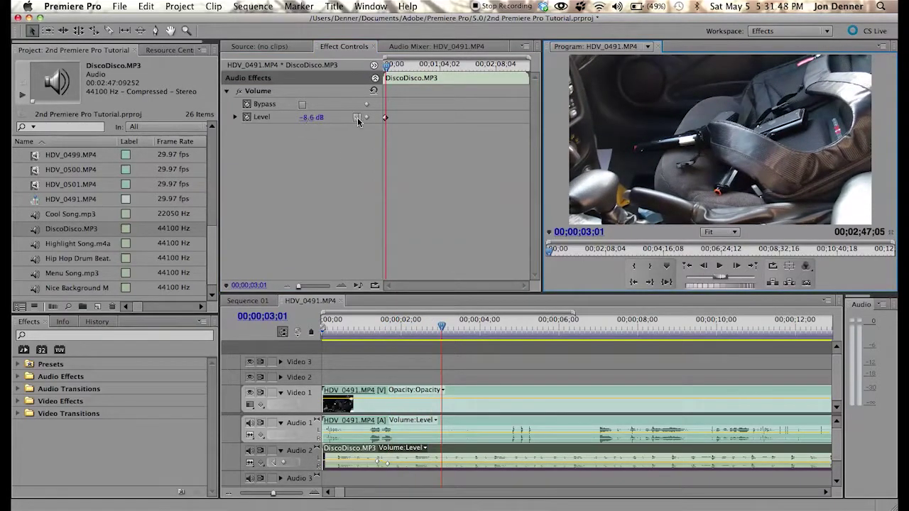
left_click_drag(725, 277, 732, 278)
left_click_drag(307, 117, 307, 118)
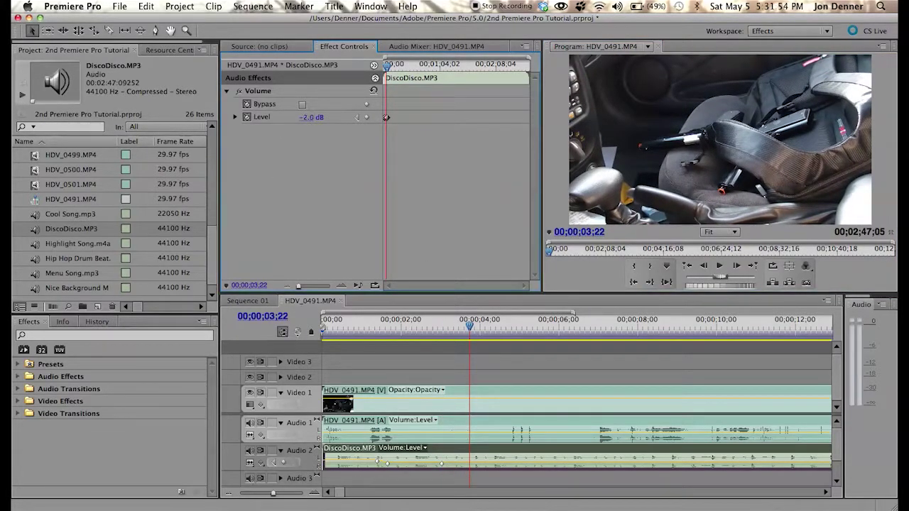
Split the DiscoDisco.MP3 clip with the Razor tool at 00;00;01;12 and at about 3 and 5 seconds.
left_click(427, 363)
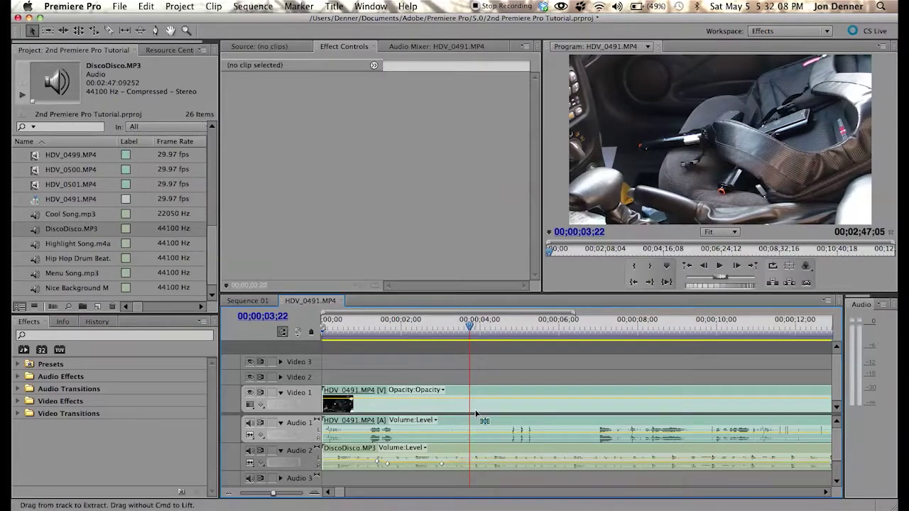
key("c")
left_click(378, 454)
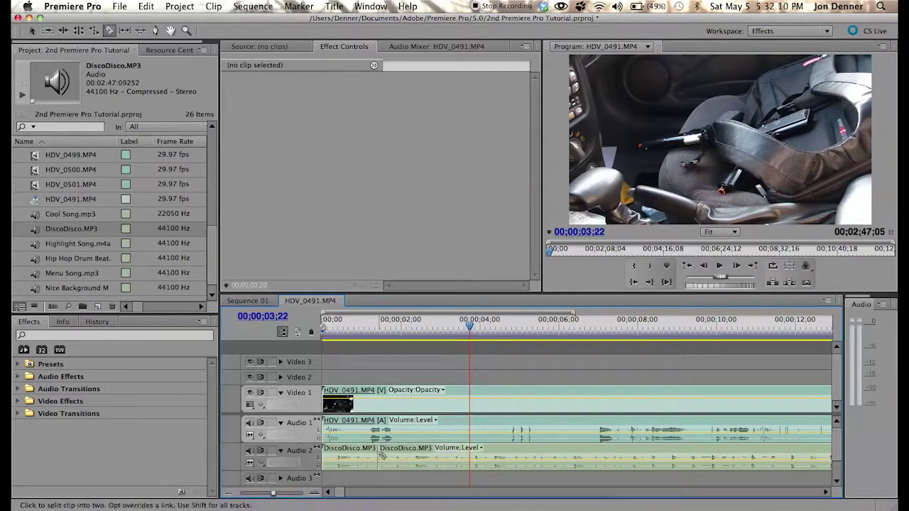
left_click(420, 326)
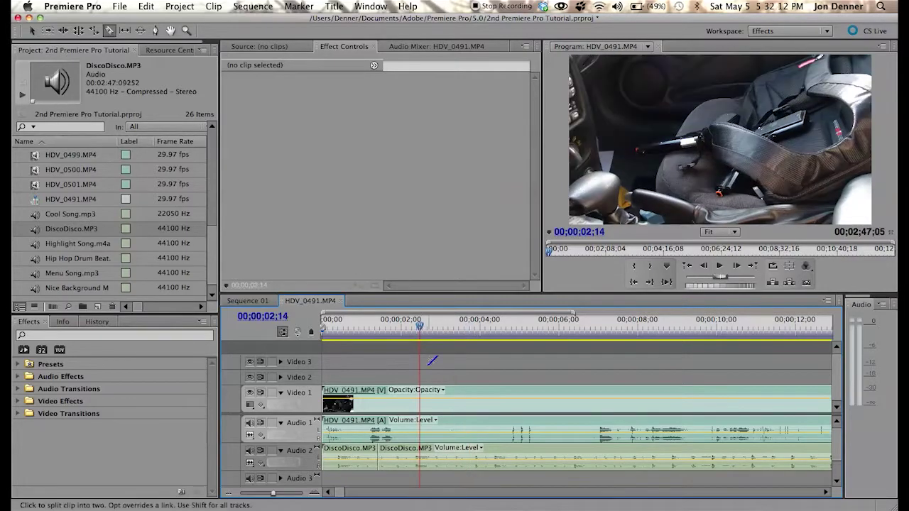
left_click(446, 456)
left_click(522, 459)
Set the volume level of the second DiscoDisco.MP3 segment to -10.4 dB and of the fourth segment to -6.9 dB.
key("v")
left_click(394, 448)
left_click_drag(309, 118, 289, 117)
left_click(473, 324)
left_click(546, 325)
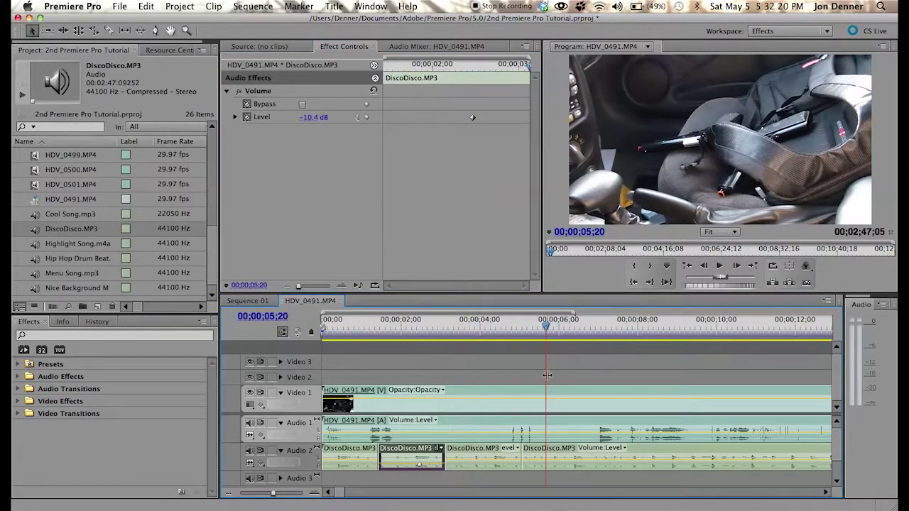
left_click(543, 458)
left_click_drag(309, 118, 308, 117)
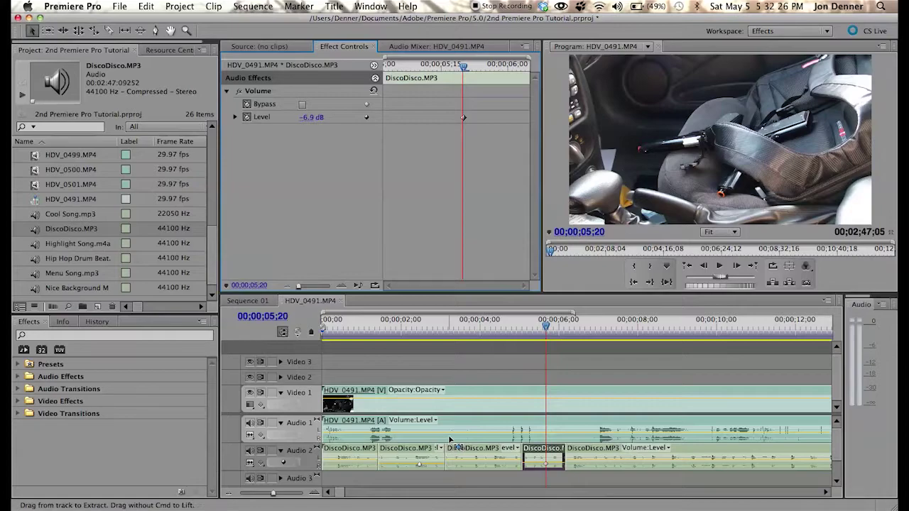
Undo the splits and volume level changes on the DiscoDisco.MP3 clip.
key("super+z")
key("super+z")
key("super+z")
key("super+z")
key("super+z")
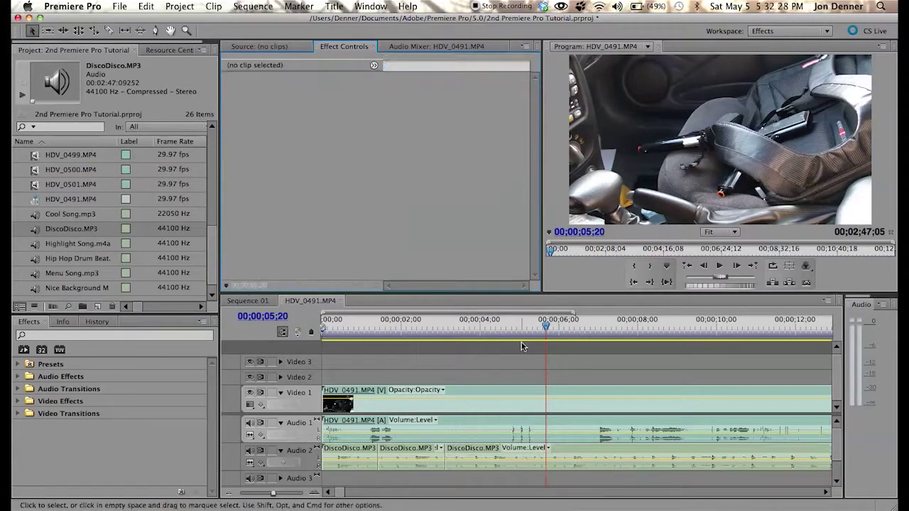
left_click(453, 441)
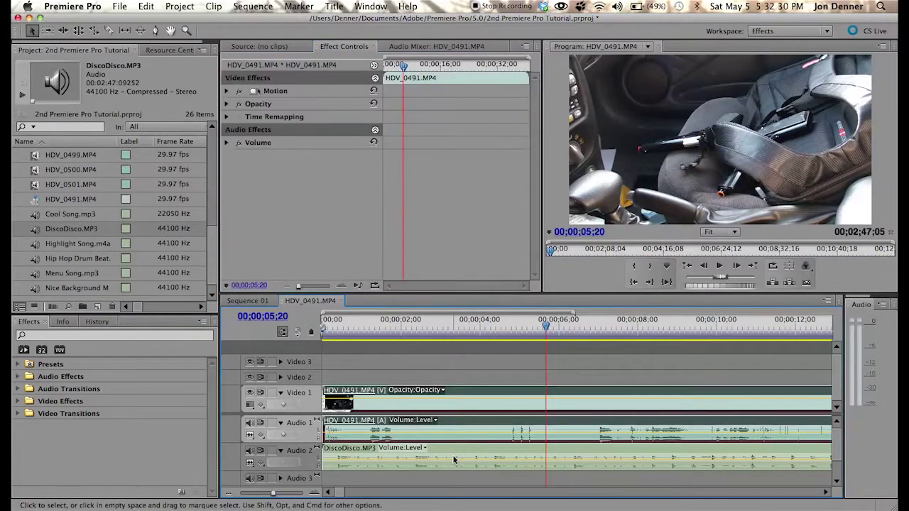
Set Audio 2 to Write automation in the Audio Mixer and record its volume fader moves from the sequence start to 00;00;18;08.
left_click(454, 450)
left_click_drag(346, 328, 257, 330)
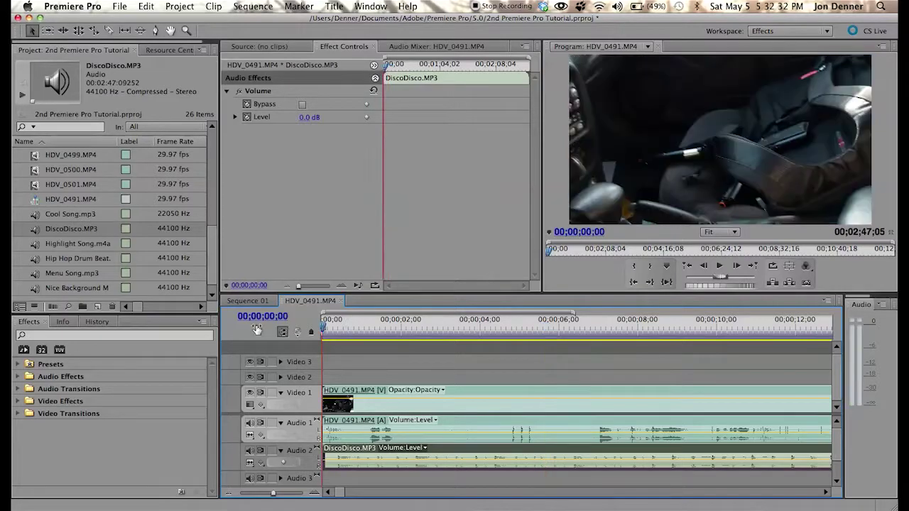
left_click(419, 47)
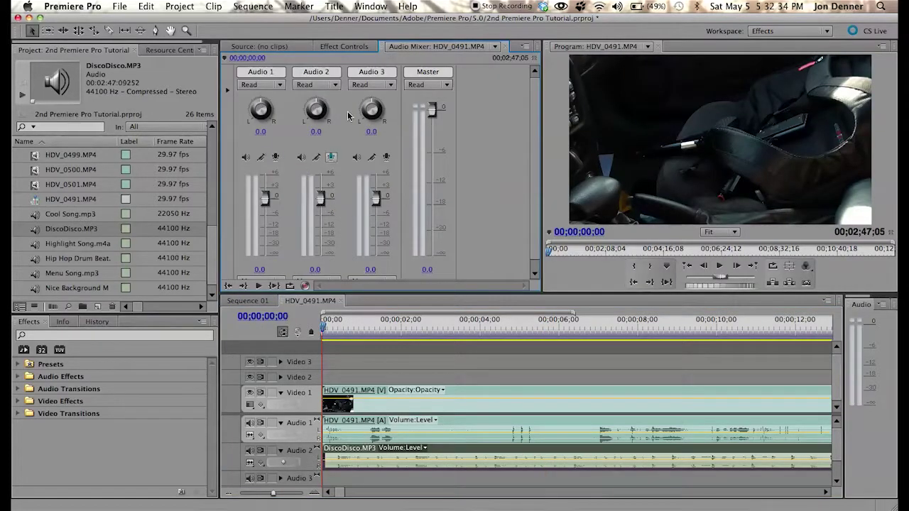
left_click(319, 83)
left_click(318, 142)
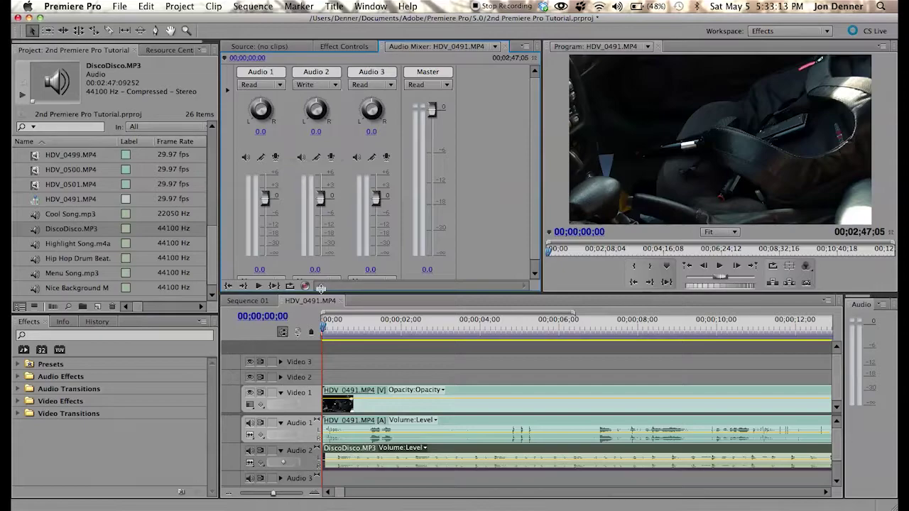
key("space")
mouse_move(320, 198)
left_mouse_down()
mouse_move(320, 235)
mouse_move(326, 159)
mouse_move(331, 207)
mouse_move(321, 190)
left_mouse_up()
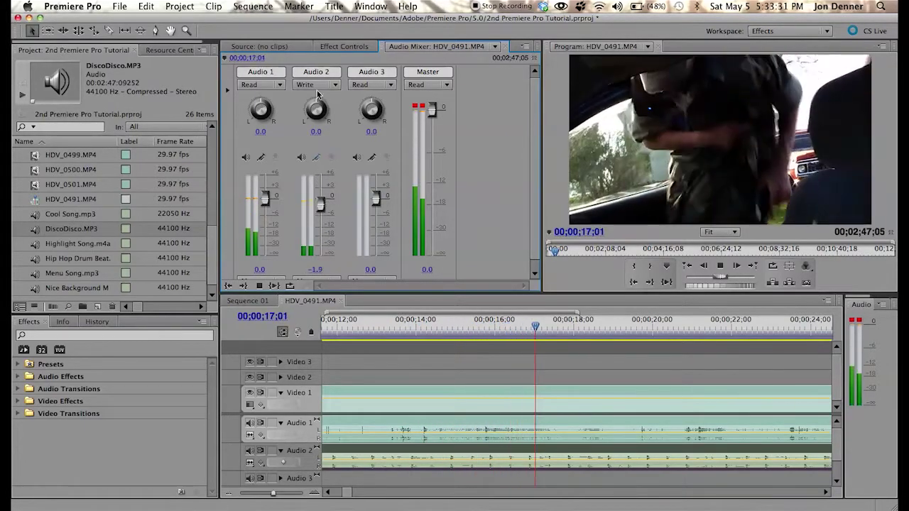
key("space")
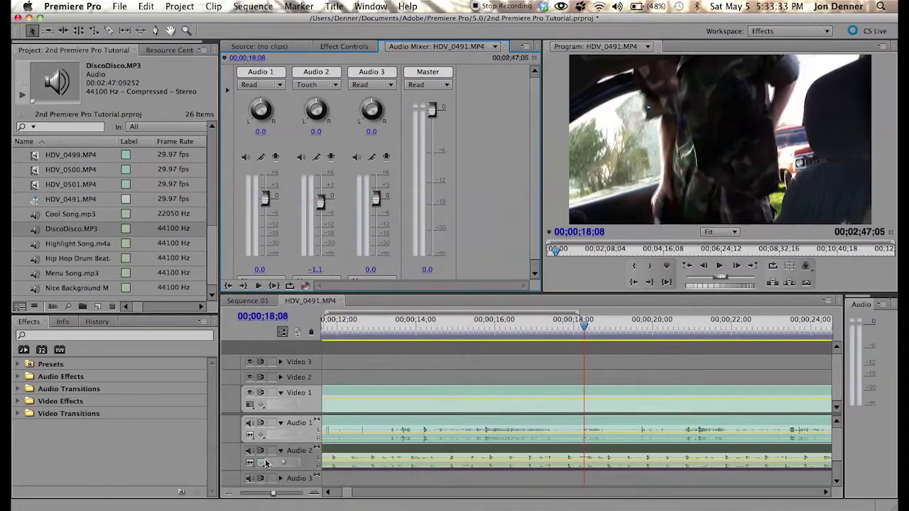
Play back the sequence from the start to 00;00;13;19, examining the recorded Audio 2 fader movement, and return to the start.
left_click(229, 493)
left_click(229, 493)
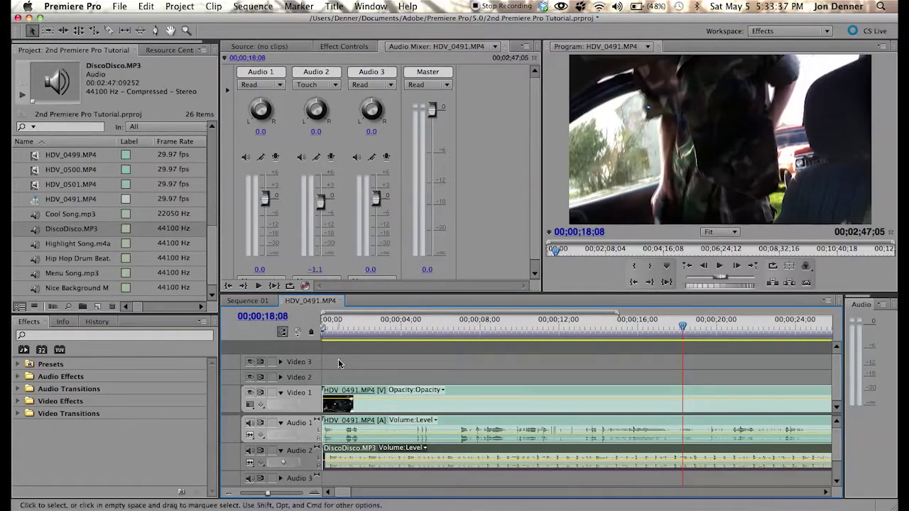
left_click_drag(331, 328, 211, 324)
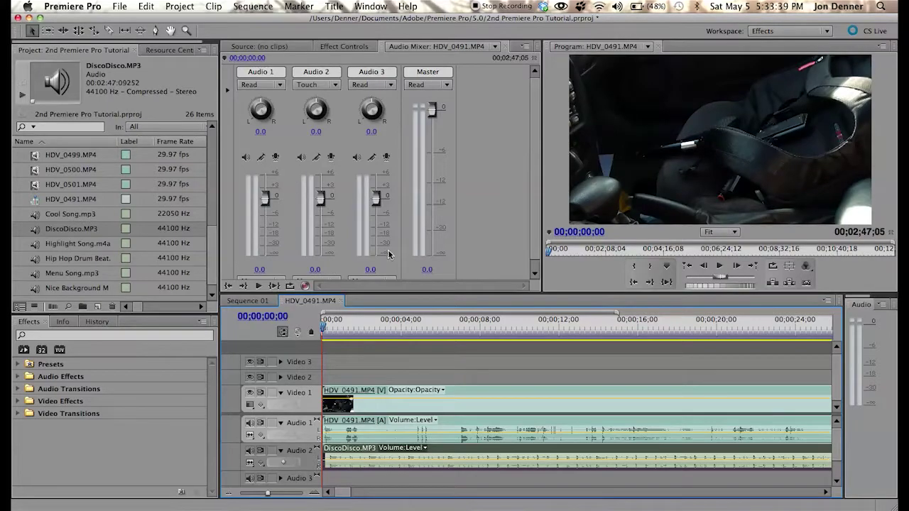
key("space")
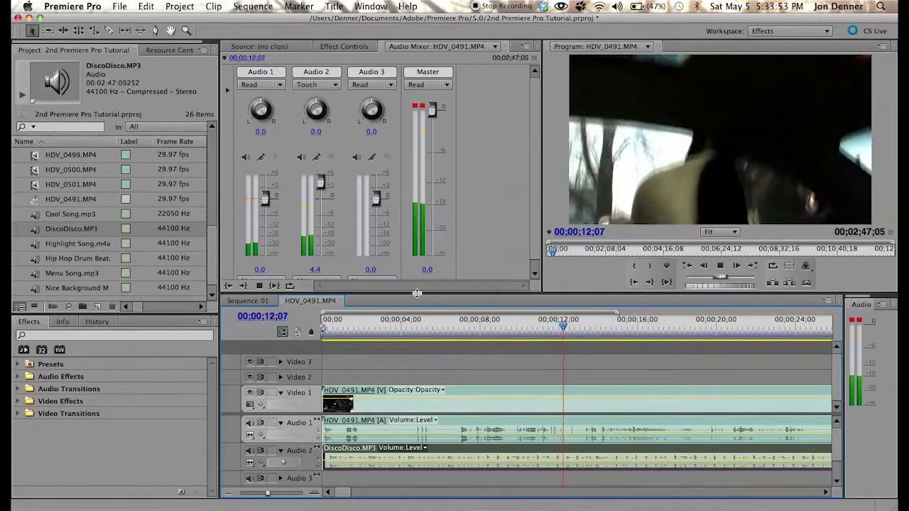
key("space")
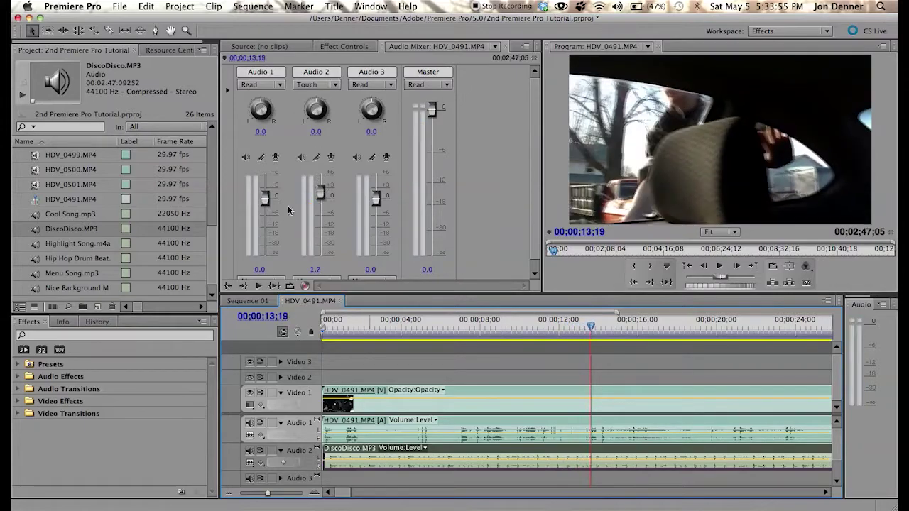
key("Home")
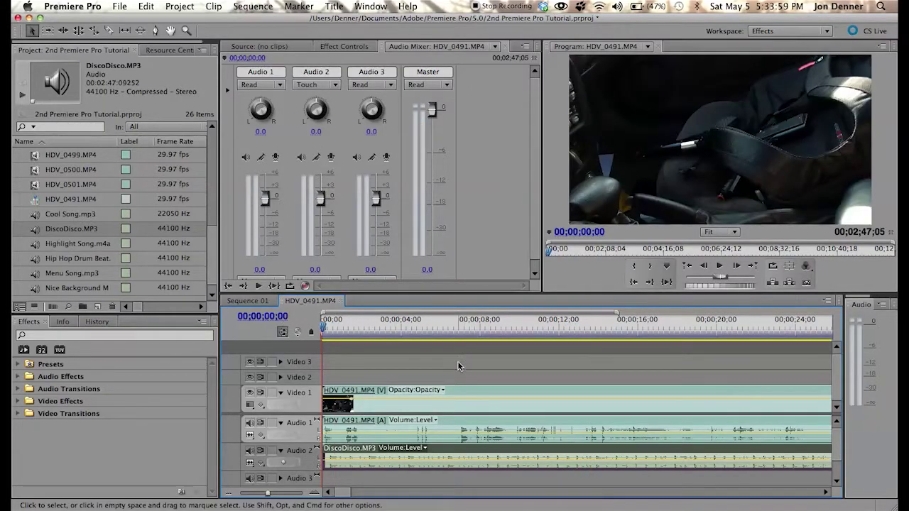
Deselect the music clip, save the project and set Audio 2's automation mode to Read.
left_click(450, 363)
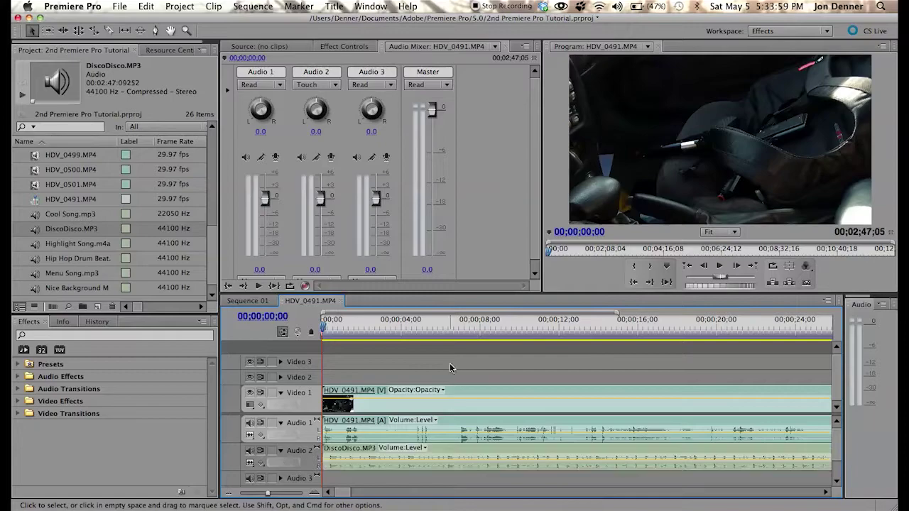
key("super+s")
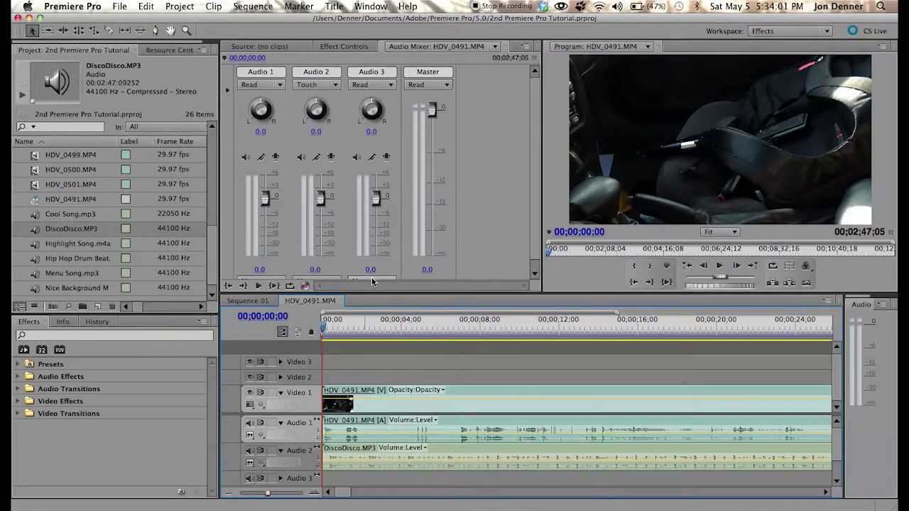
left_click(310, 84)
left_click(310, 108)
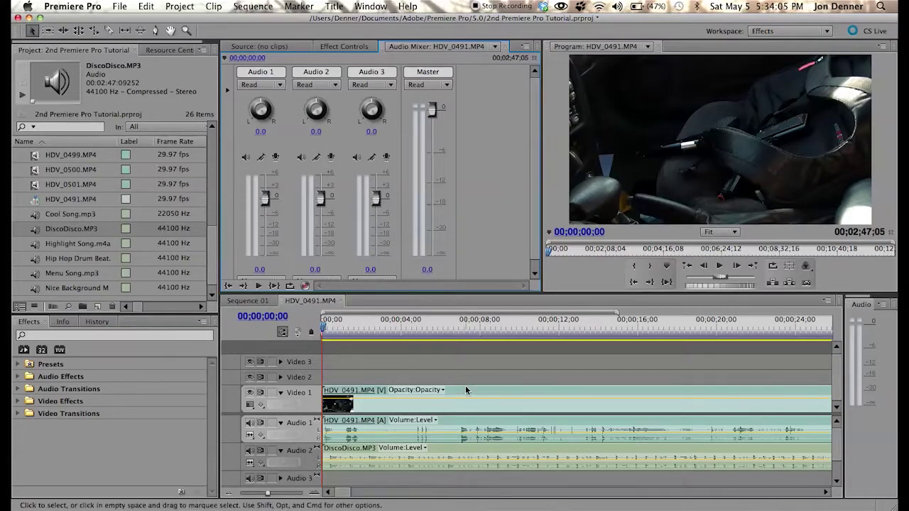
Return the playhead to 00;00;00;00 and collapse the Audio 1 and Audio 2 tracks in the timeline.
left_click(374, 329)
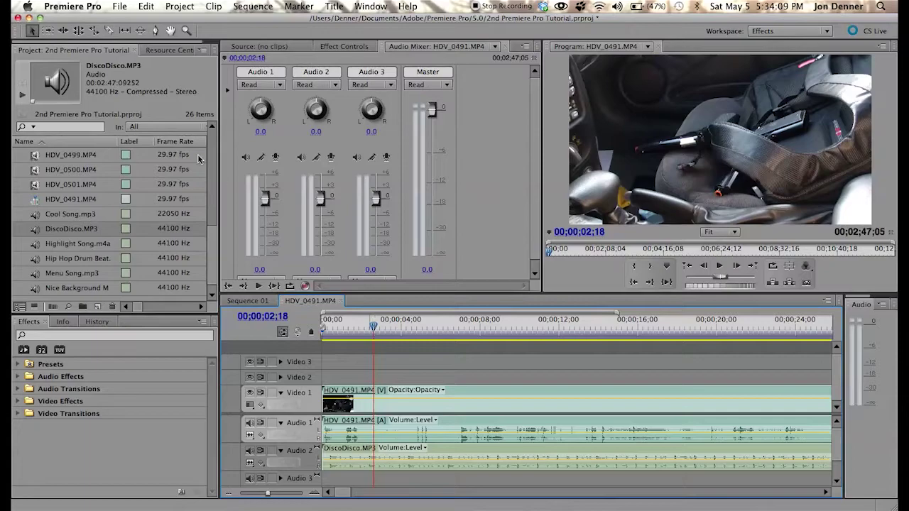
key("backslash")
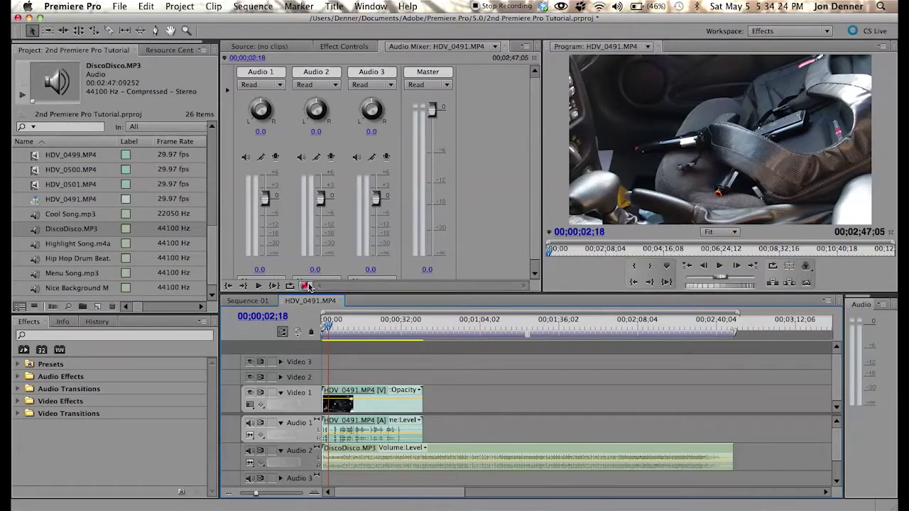
key("Home")
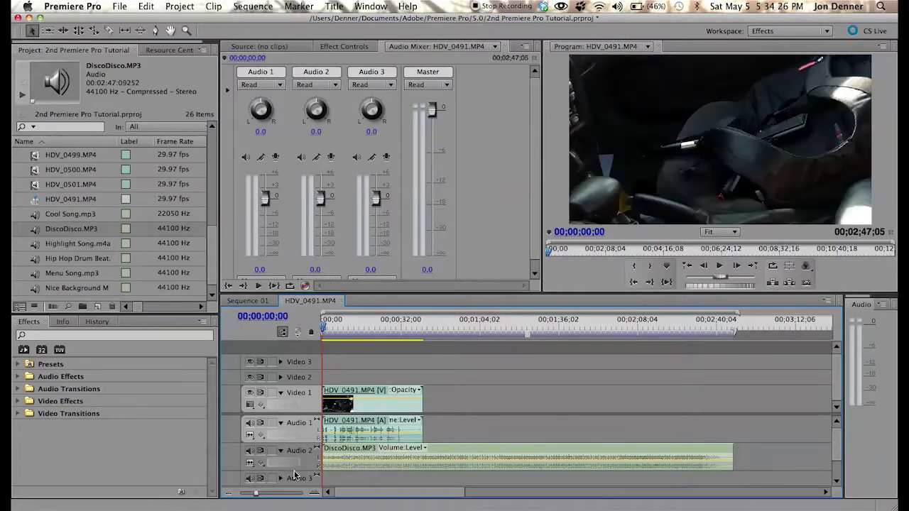
left_click(314, 494)
left_click(282, 451)
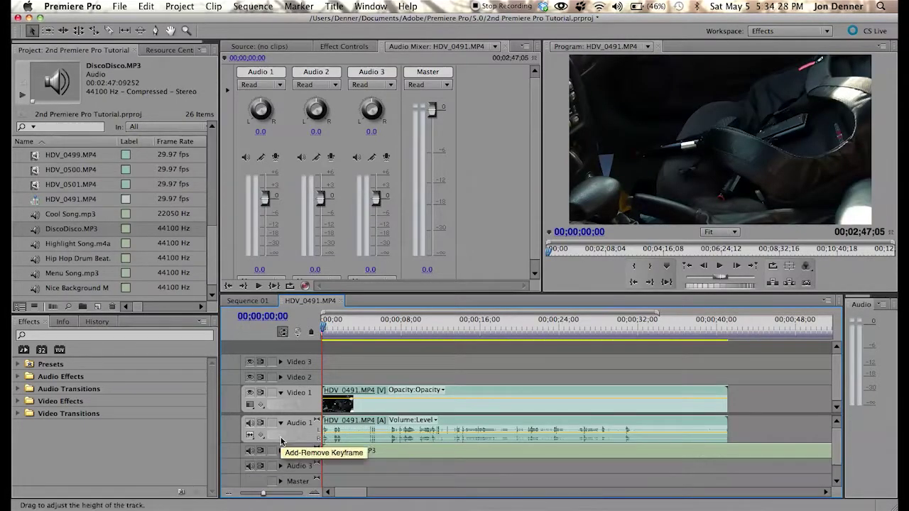
left_click(280, 423)
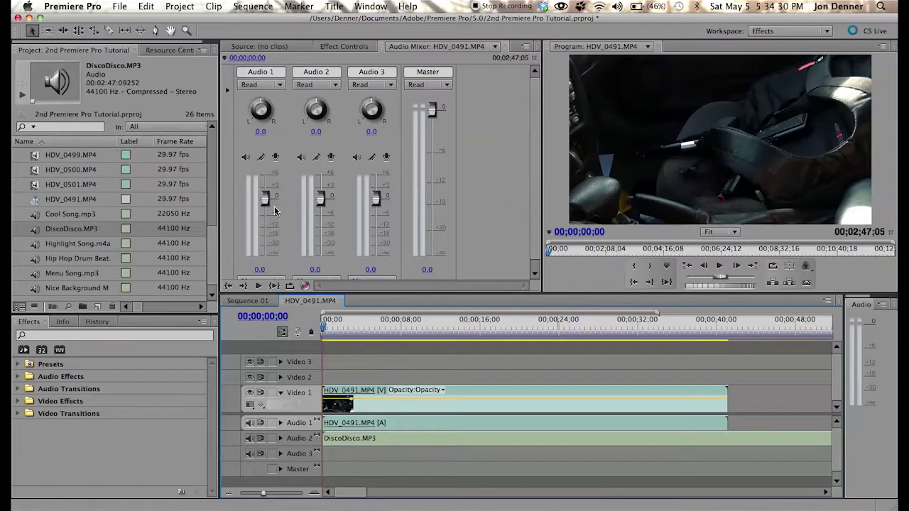
Record from the sequence start to 00;00;12;03 onto Audio 3, using Line In 1 / Line In 2 as its input.
left_click(306, 286)
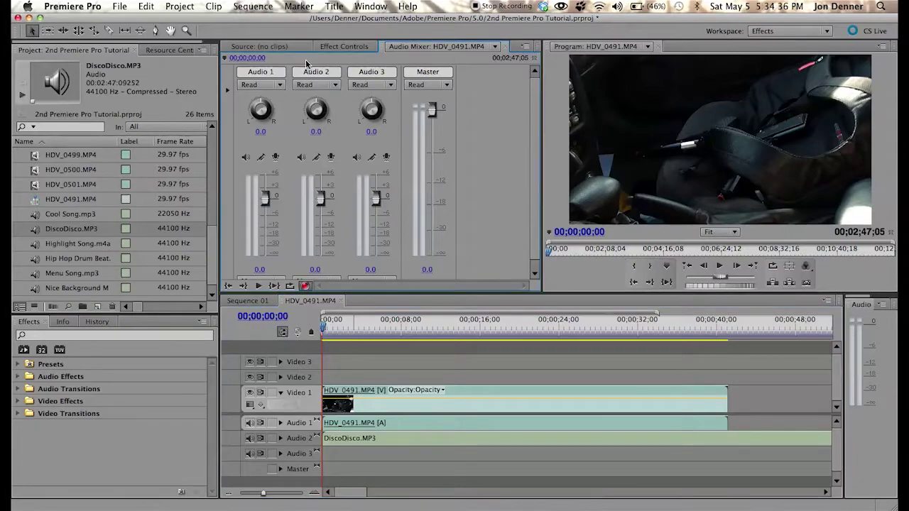
left_click(388, 157)
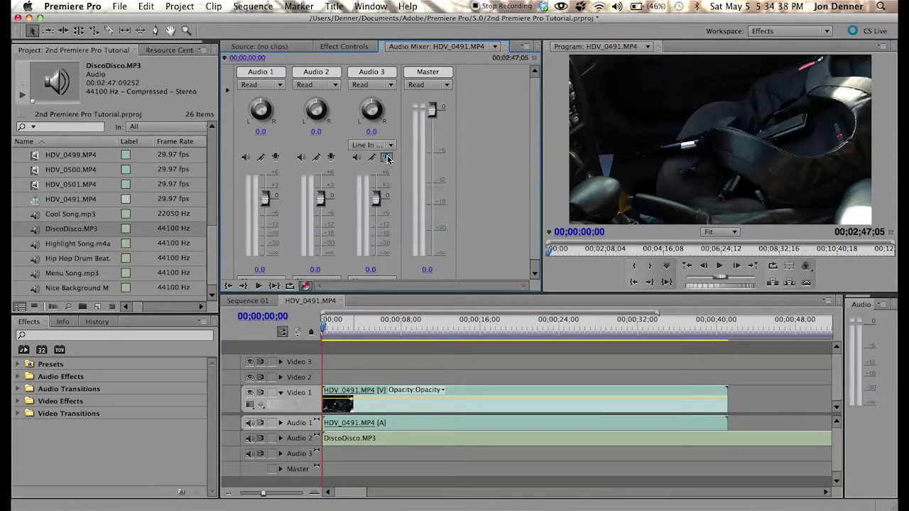
left_click(371, 145)
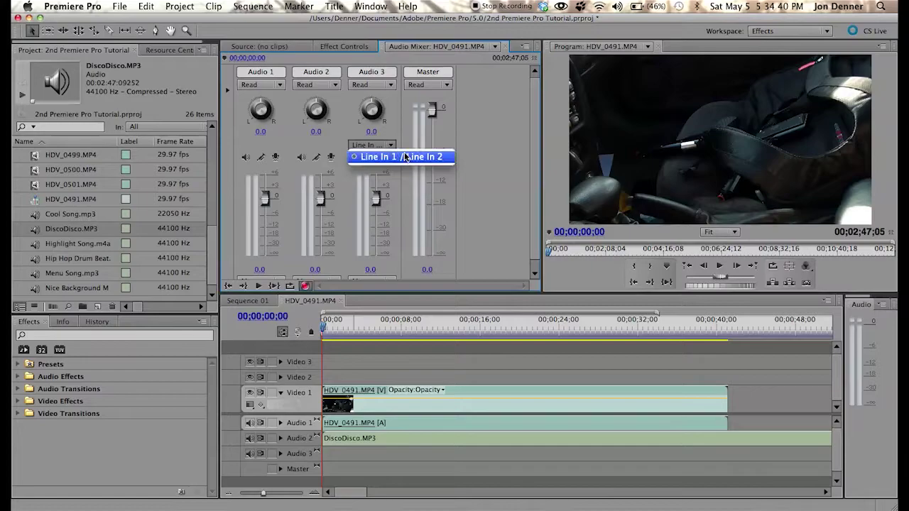
left_click(399, 154)
left_click(259, 286)
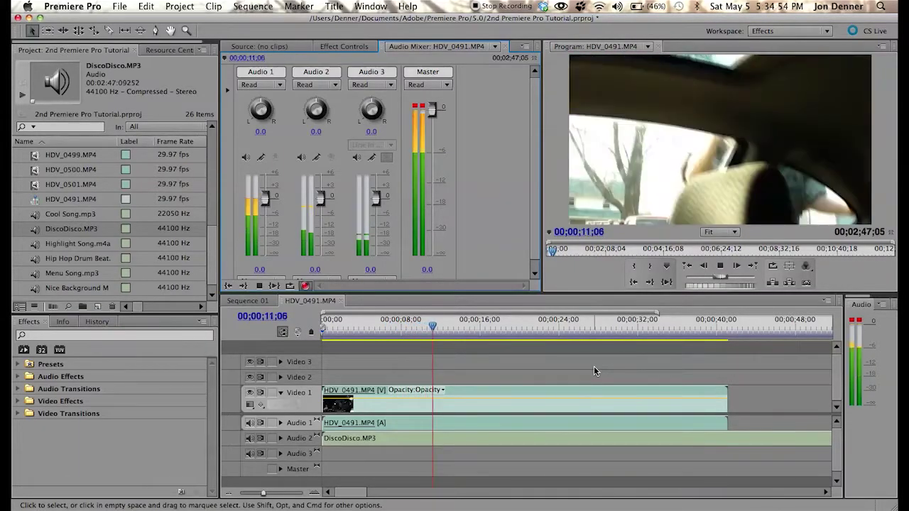
key("space")
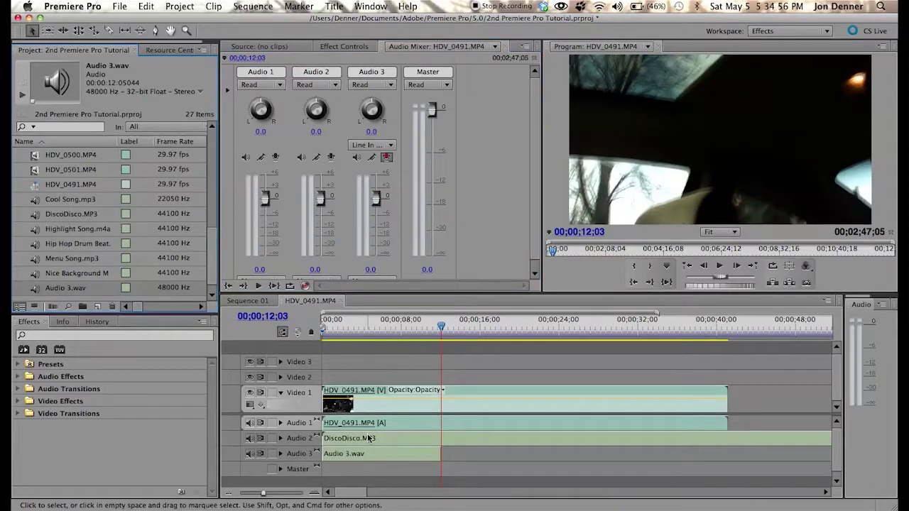
Expand the Audio 3 track, move the playhead to 00;00;01;17 and disable recording on Audio 3.
left_click(281, 454)
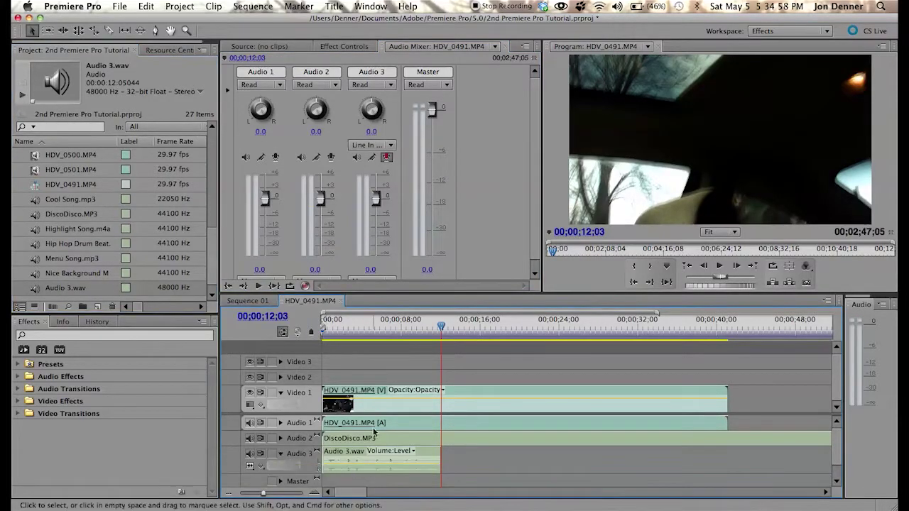
left_click_drag(333, 327, 337, 329)
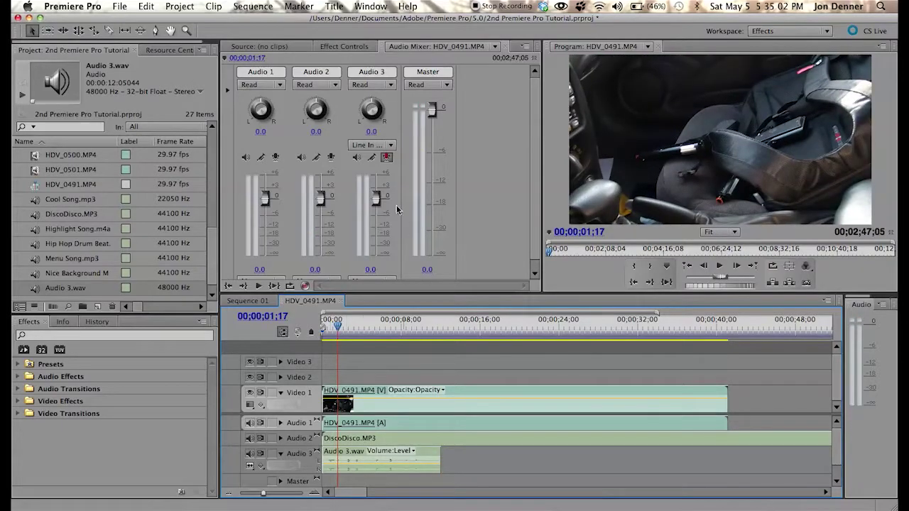
left_click(386, 157)
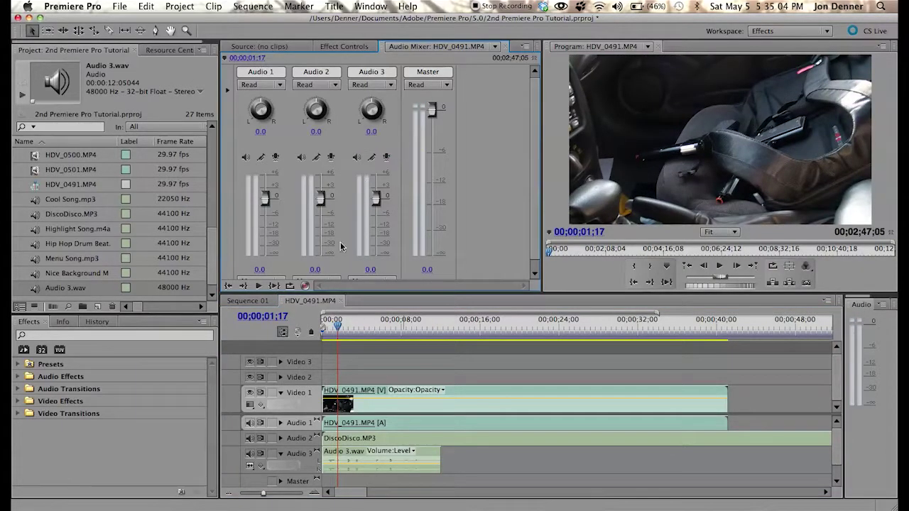
Play the sequence to 00;00;12;12 while raising the Audio 3 fader to 6.0, and return to 00;00;00;00.
scroll(414, 100, "down", 1)
key("space")
left_click_drag(379, 183, 379, 142)
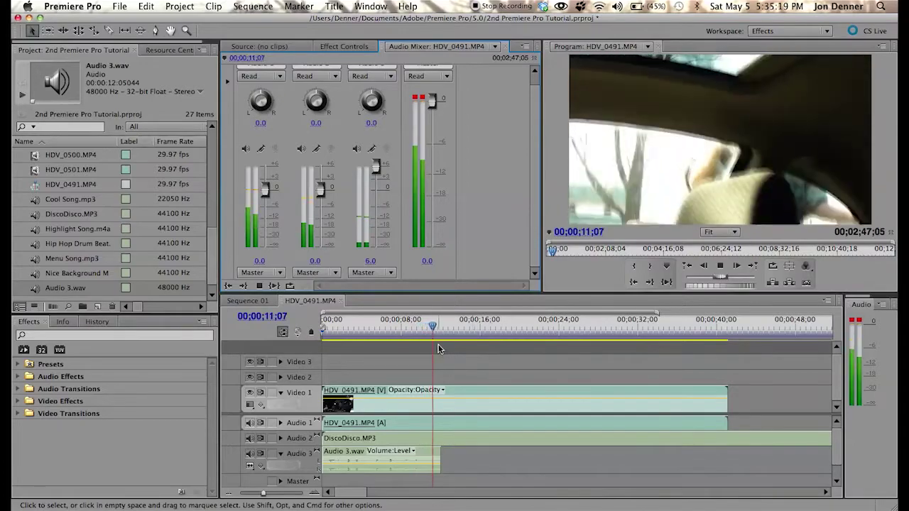
key("space")
left_click_drag(332, 328, 292, 331)
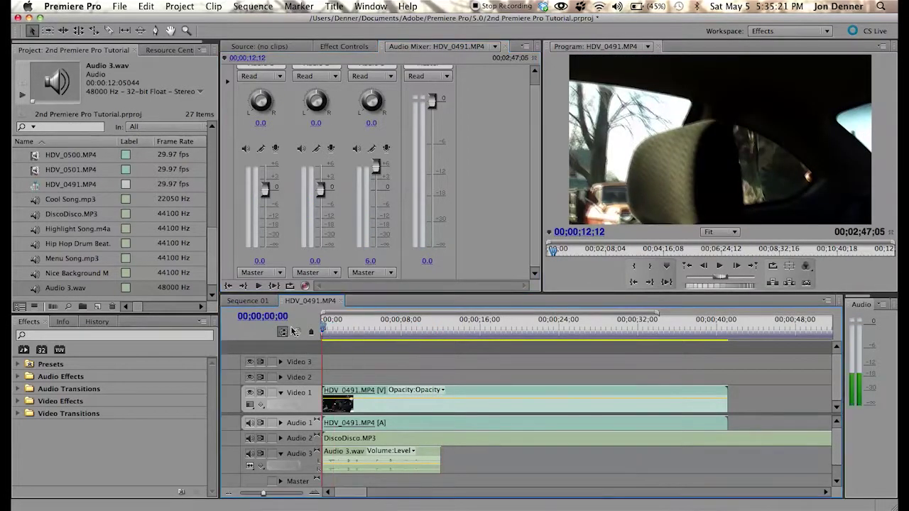
Examine the automation modes offered for Audio 2, Audio 3 and Master, and nudge the volume line of Audio 3.wav slightly down.
left_click(334, 84)
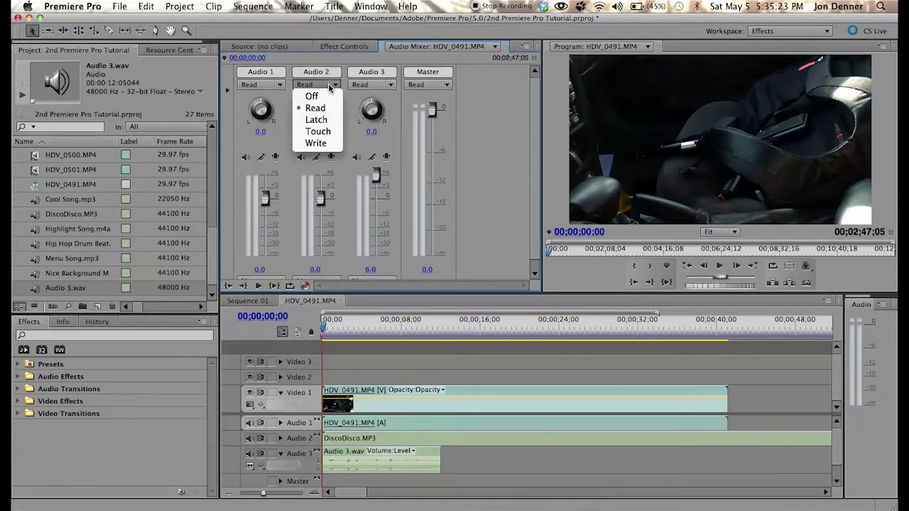
left_click(382, 84)
left_click(383, 85)
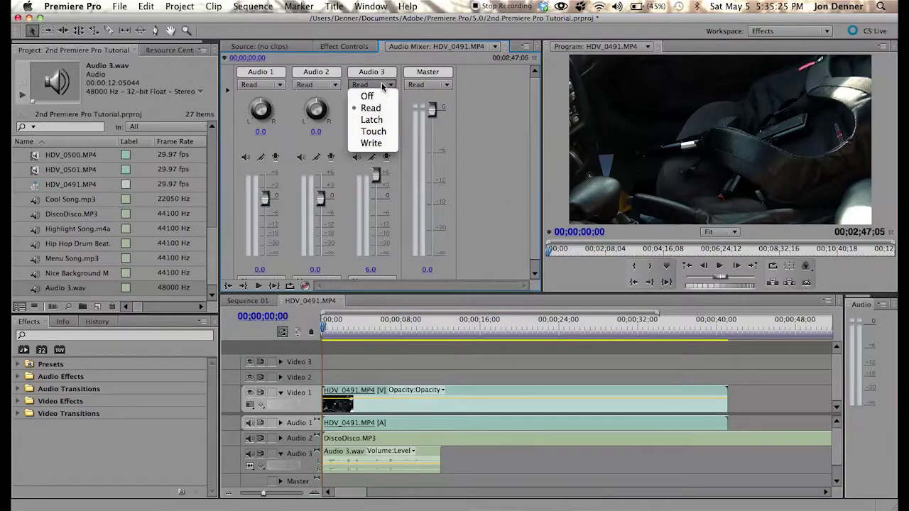
left_click(436, 85)
left_click(436, 84)
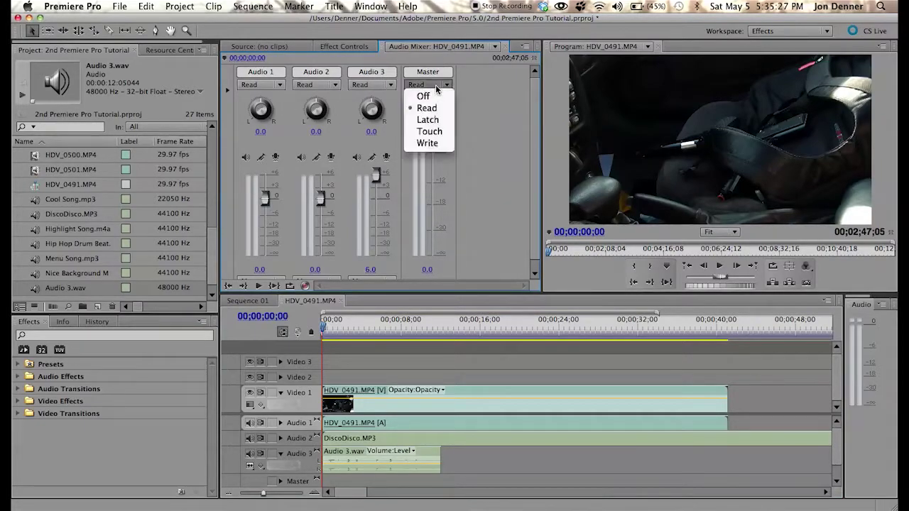
left_click(471, 146)
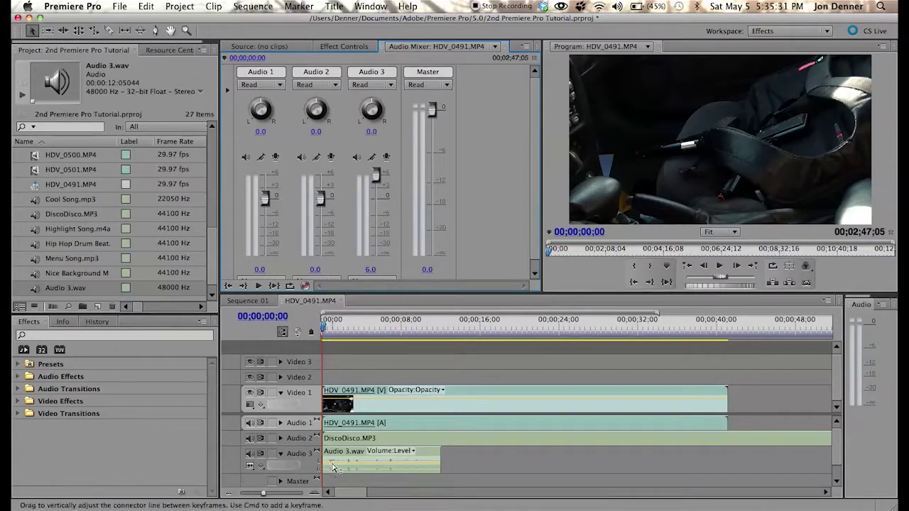
left_click_drag(332, 467, 332, 470)
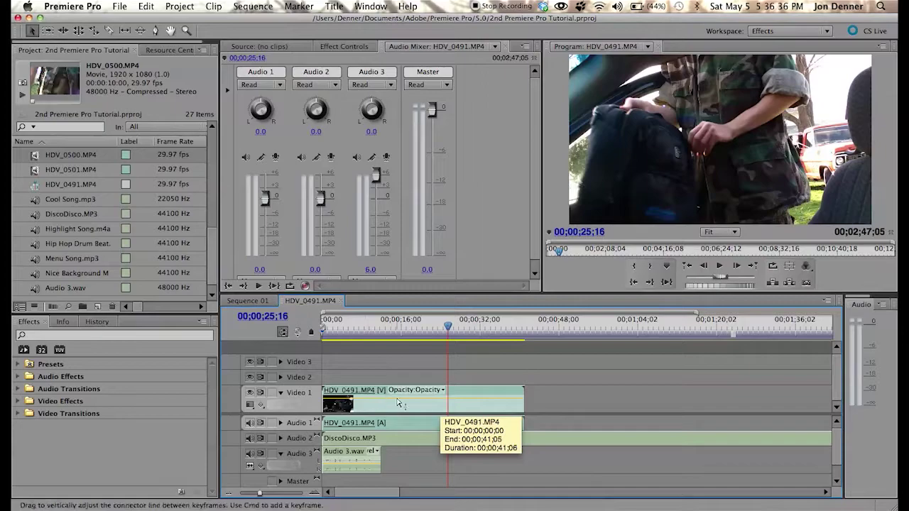
Split the HDV_0491.MP4 clip on Video 1 at about 00;00;17 and at the playhead at 00;00;25;16.
key("c")
left_click(408, 397)
key("v")
key("c")
left_click(448, 399)
key("v")
Move the last HDV_0491.MP4 piece to Video 2 and Audio 3 at about 00;00;45, and the middle piece farther along Video 1.
left_click_drag(489, 399, 552, 455)
left_click_drag(425, 408, 638, 410)
left_click_drag(355, 396, 415, 396)
Add HDV_0501.MP4 to Video 1 behind the first clip and move its last part farther along onto Video 2 and Audio 3.
left_click_drag(43, 170, 475, 419)
left_click_drag(413, 395, 394, 395)
left_click_drag(475, 396, 697, 384)
left_click_drag(692, 430, 694, 458)
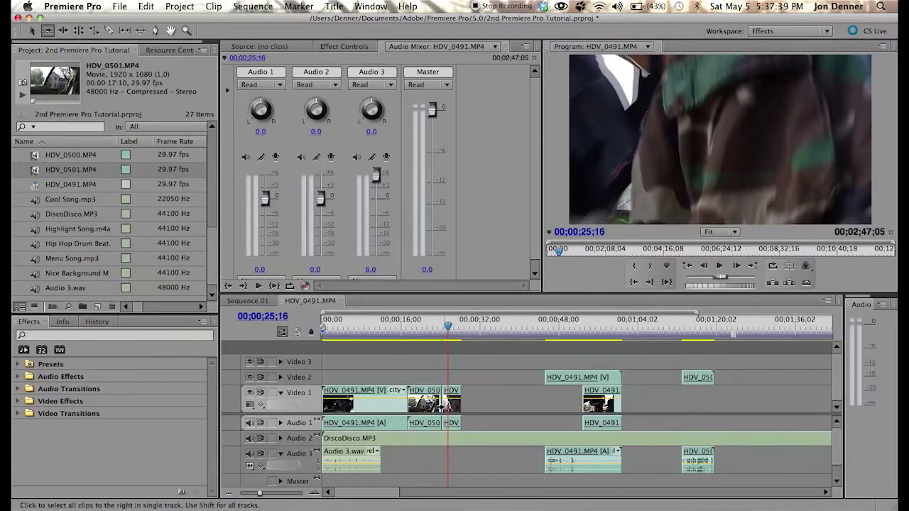
Shift the clips on Video 1 with the Track Select tool, starting from different clips, and undo the first shift.
left_click_drag(346, 398, 288, 412)
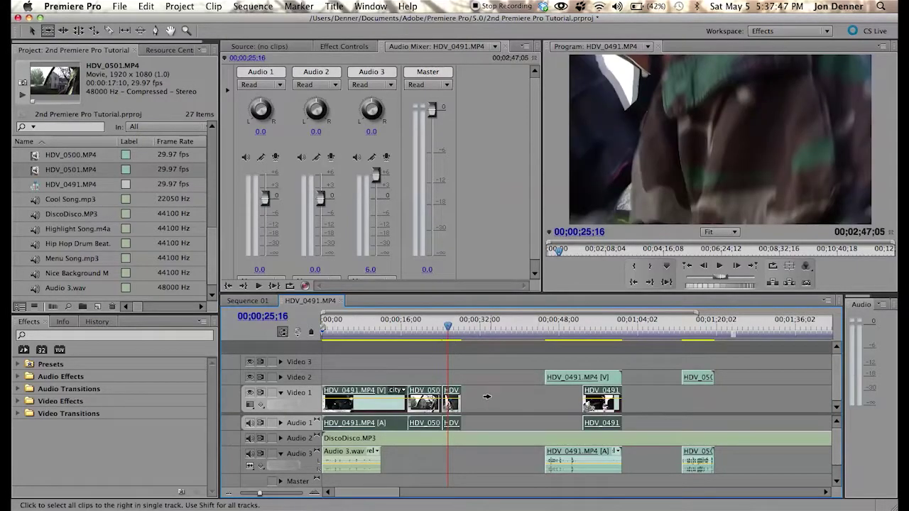
key("cmd+z")
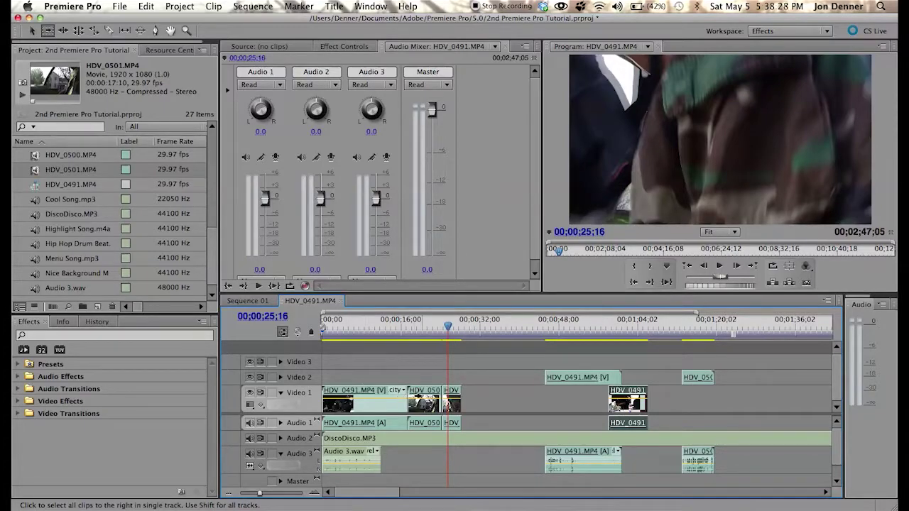
left_click_drag(450, 390, 563, 392)
left_click_drag(413, 393, 490, 396)
mouse_move(338, 393)
left_mouse_down()
mouse_move(415, 396)
mouse_move(334, 405)
left_mouse_up()
left_click(426, 357)
left_click_drag(501, 391, 419, 396)
left_click_drag(557, 395, 558, 393)
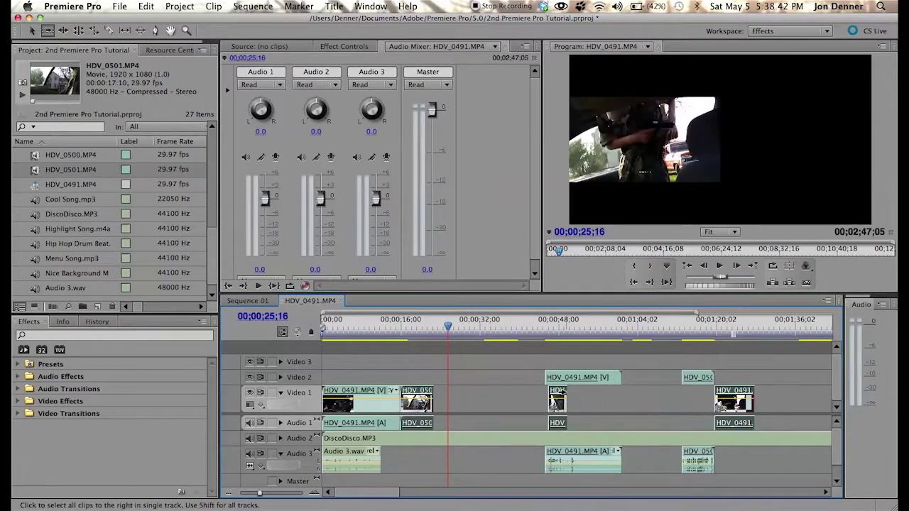
Shift the HDV_0501.MP4 clips on Video 1 to start at about 00;00;27 without a gap, and the Video 2 clips to about 00;00;48.
left_click_drag(418, 401, 472, 401)
left_click_drag(613, 391, 502, 395)
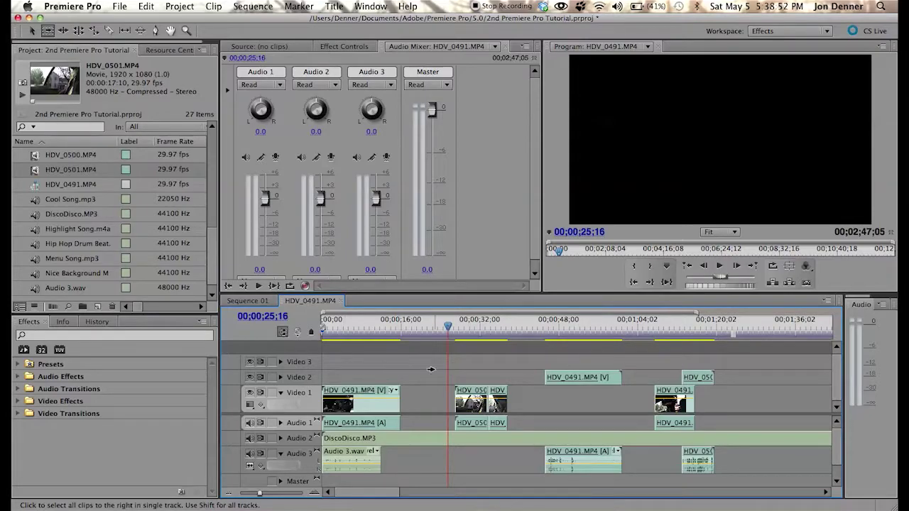
left_click_drag(522, 377, 538, 375)
left_click_drag(664, 375, 670, 355)
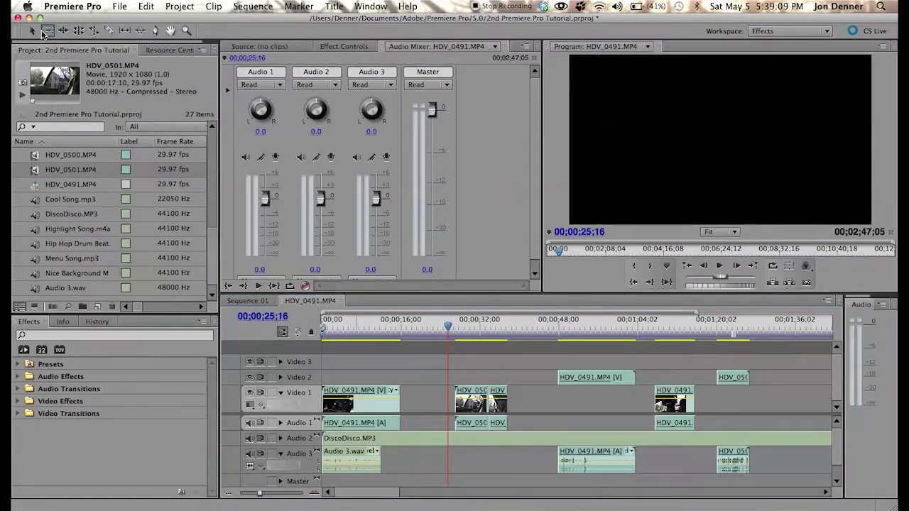
Ripple-trim the first HDV_0491.MP4 clip on Video 1 to about 3 seconds, trying longer lengths and undoing the last extension.
left_click(62, 32)
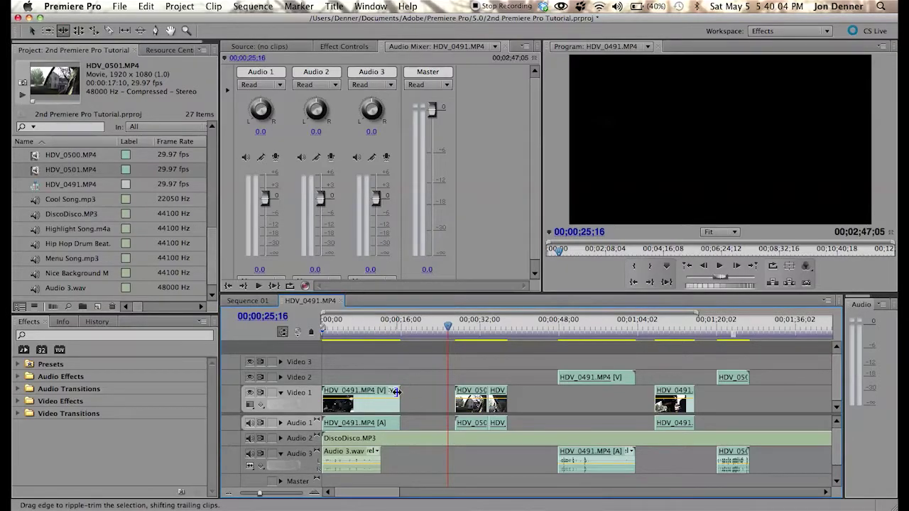
left_click_drag(398, 398, 534, 400)
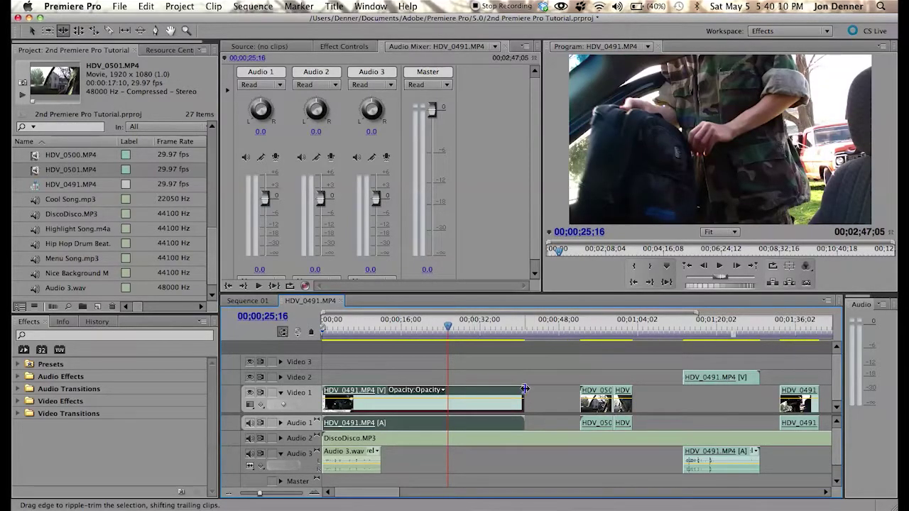
left_click_drag(526, 391, 336, 398)
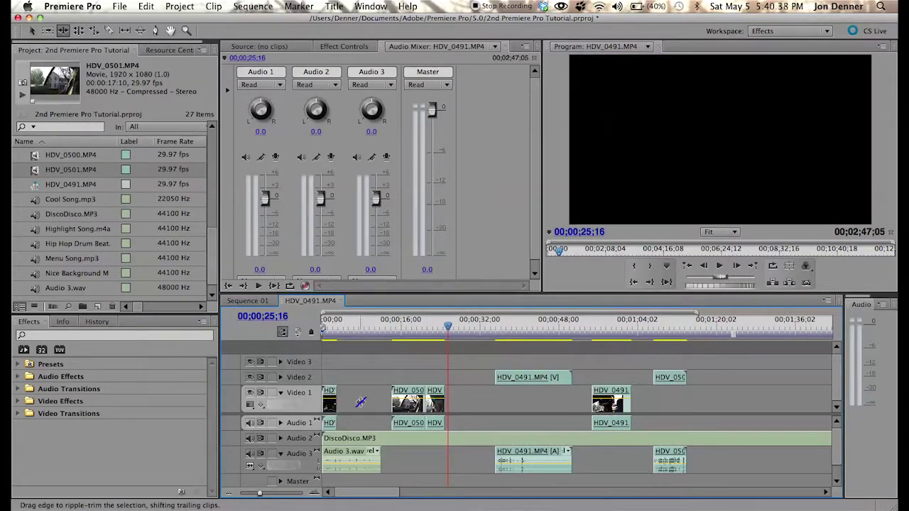
left_click_drag(346, 395, 386, 395)
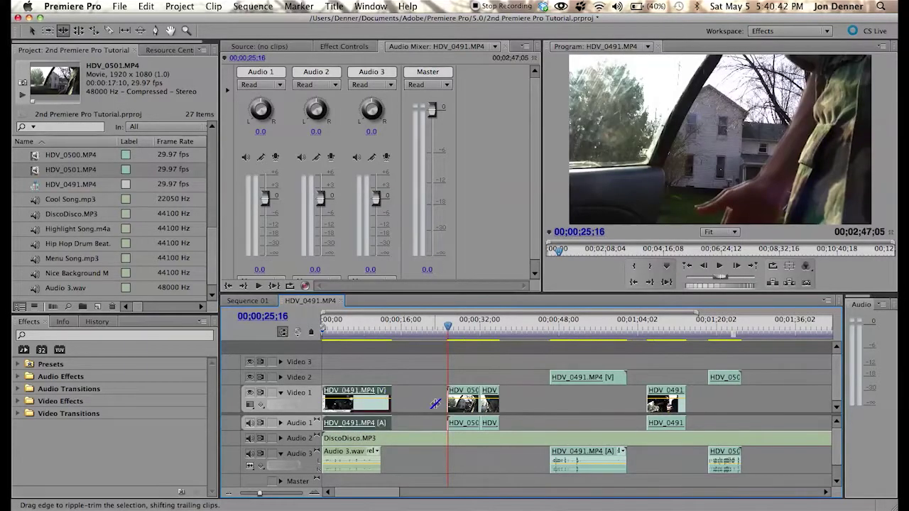
key("super+z")
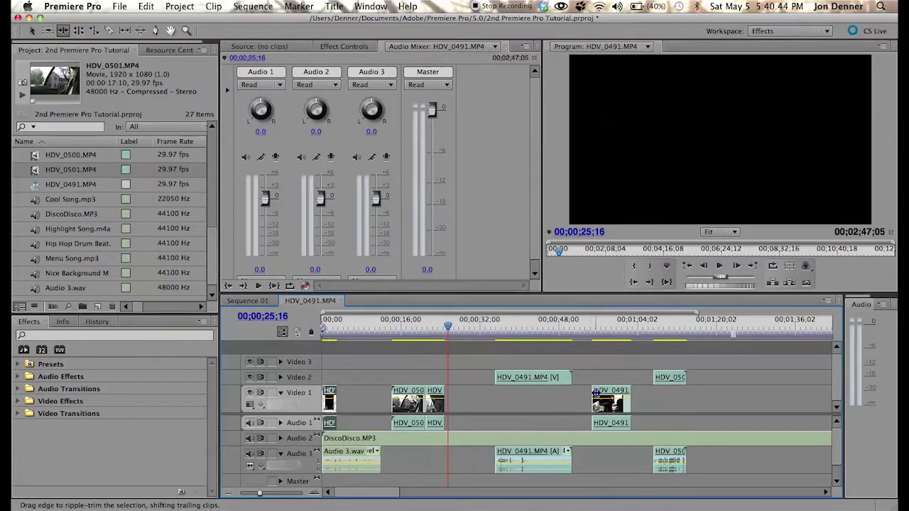
Ripple-extend the start of the last HDV_0491.MP4 clip on Video 1 to a length of about 16 seconds, and deselect it.
left_click_drag(594, 392, 553, 396)
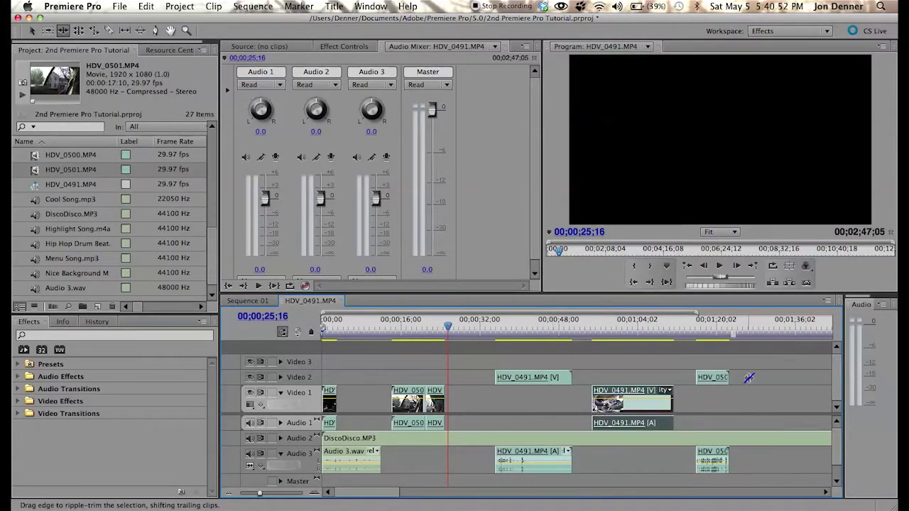
left_click(692, 360)
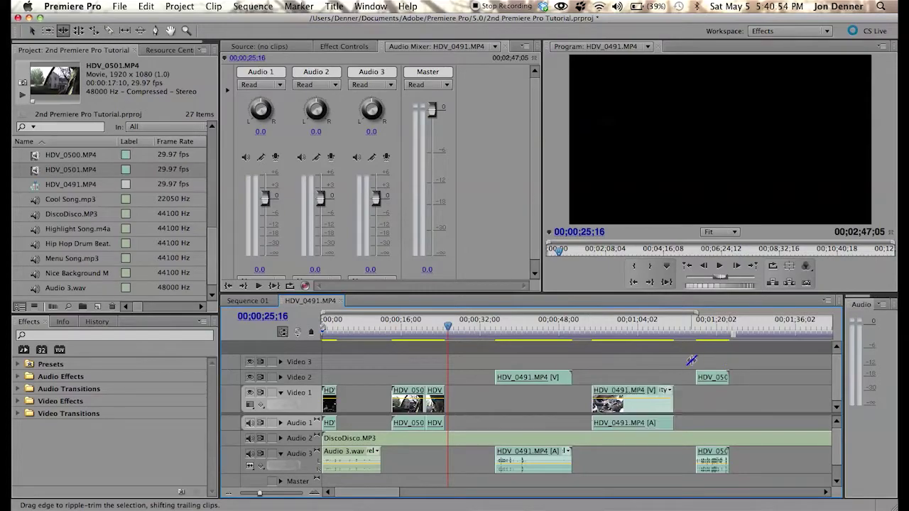
left_click(357, 403)
Ripple-delete the gap before the last HDV_0491.MP4 clip on Video 1, and undo the deletion.
key("v")
left_click(368, 412)
left_click(503, 405)
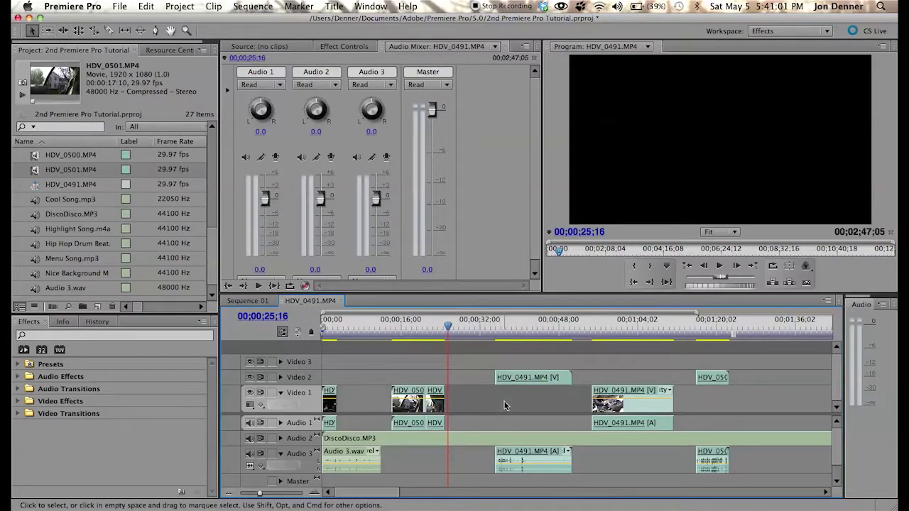
right_click(504, 406)
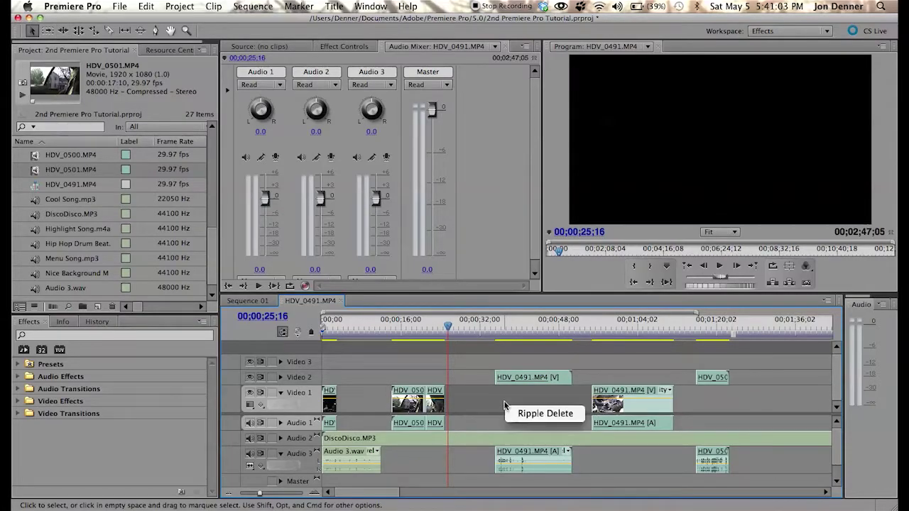
left_click(544, 414)
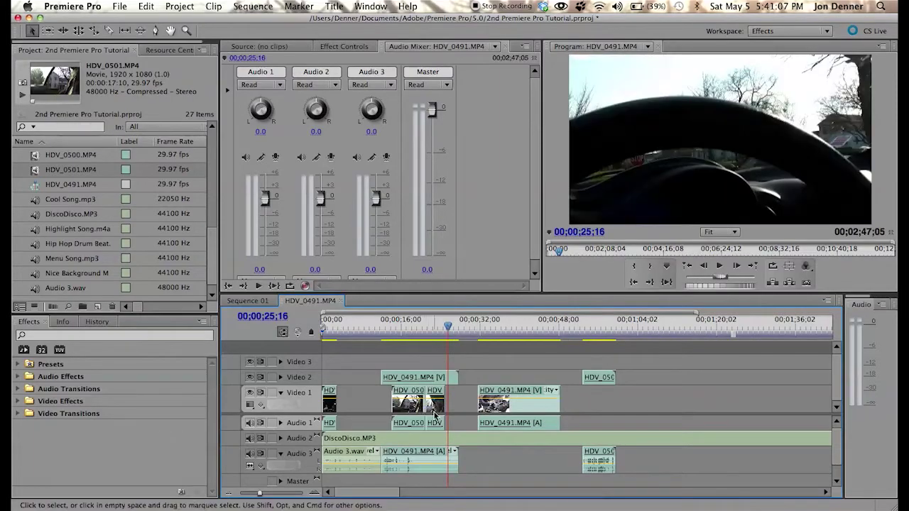
key("super+z")
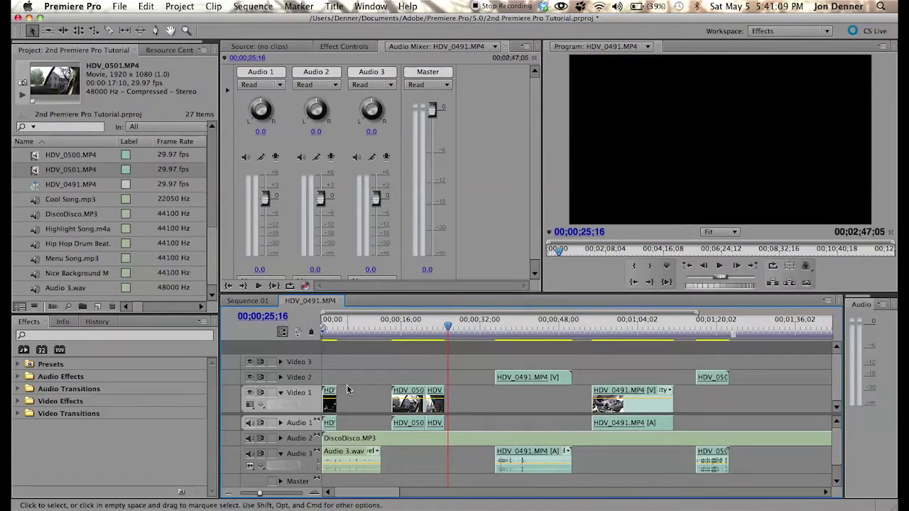
Try trimming at the cut between the two HDV_0501.MP4 clips on Video 1 with the Selection tool, and undo the trim.
left_click(82, 32)
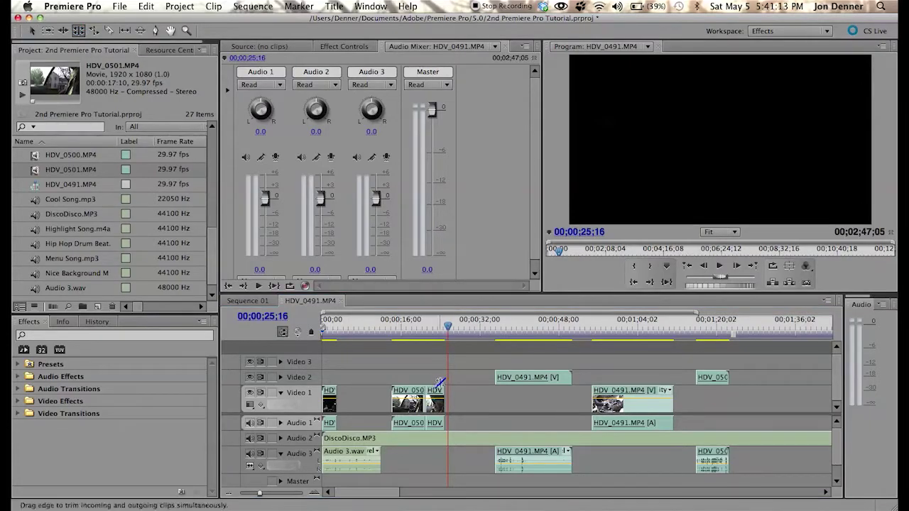
left_click(420, 398)
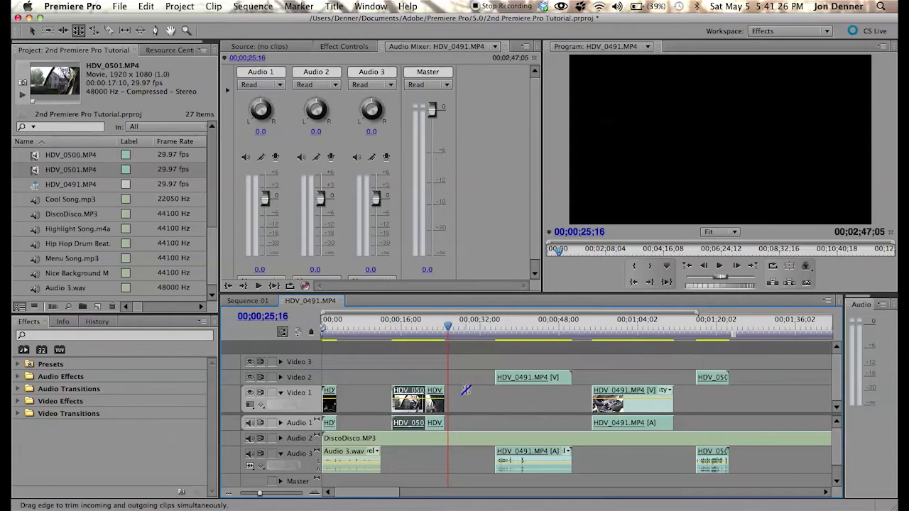
key("equal")
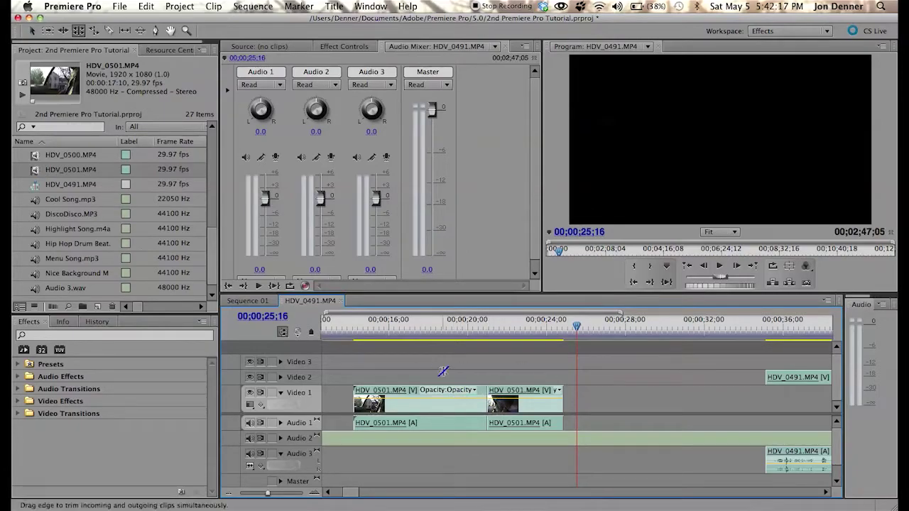
key("v")
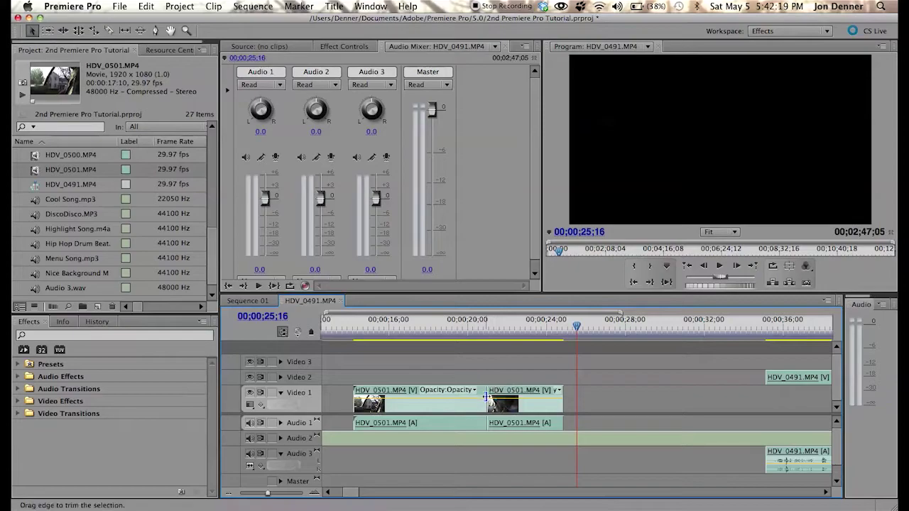
left_click(477, 401)
left_click_drag(486, 398, 469, 370)
key("super+z")
key("super+z")
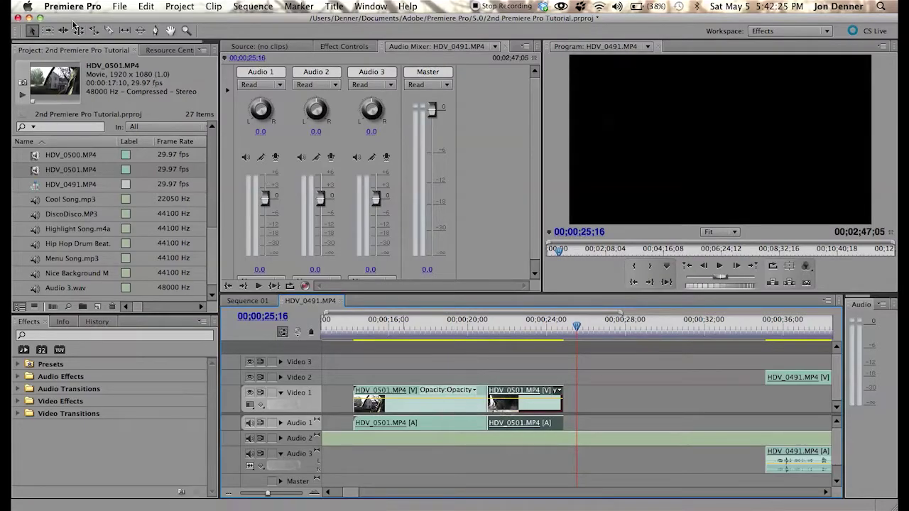
Roll the cut between the two HDV_0501.MP4 clips on Video 1 about 6 seconds earlier, and undo the rolling edit.
left_click(78, 30)
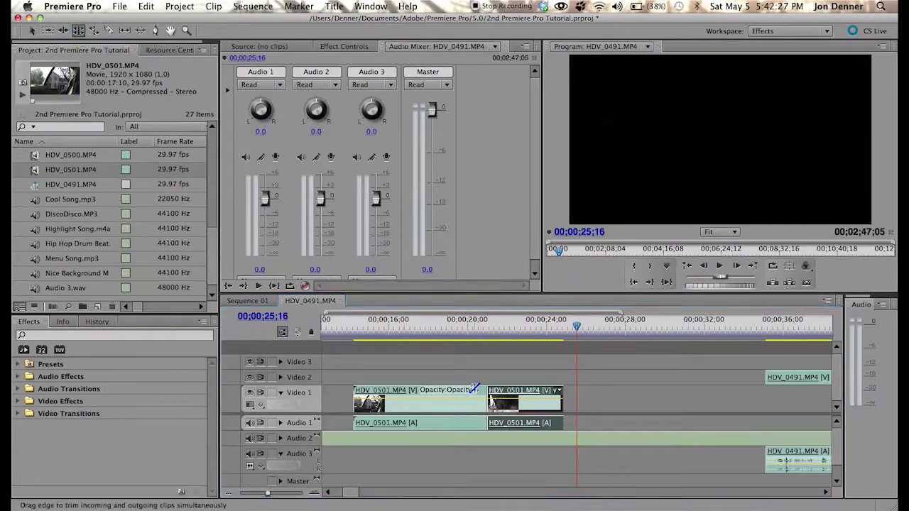
left_click(489, 402)
left_click_drag(489, 402, 365, 402)
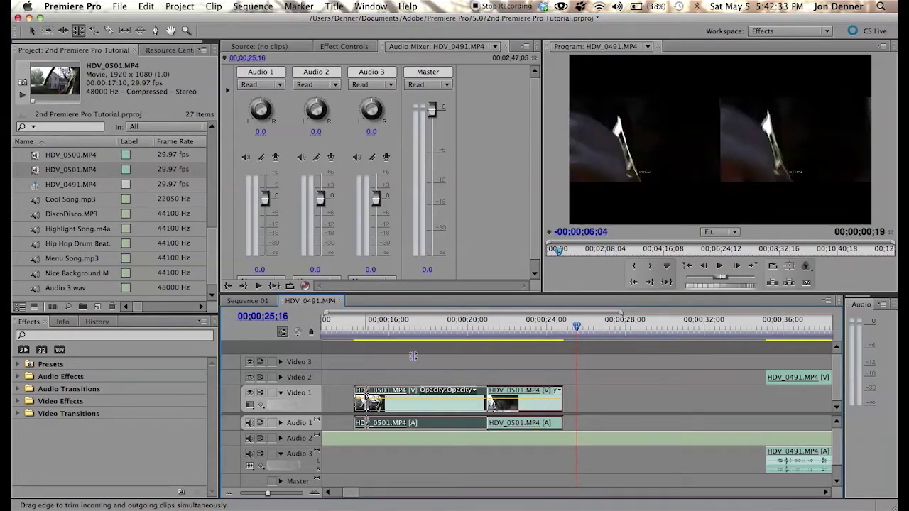
key("super+z")
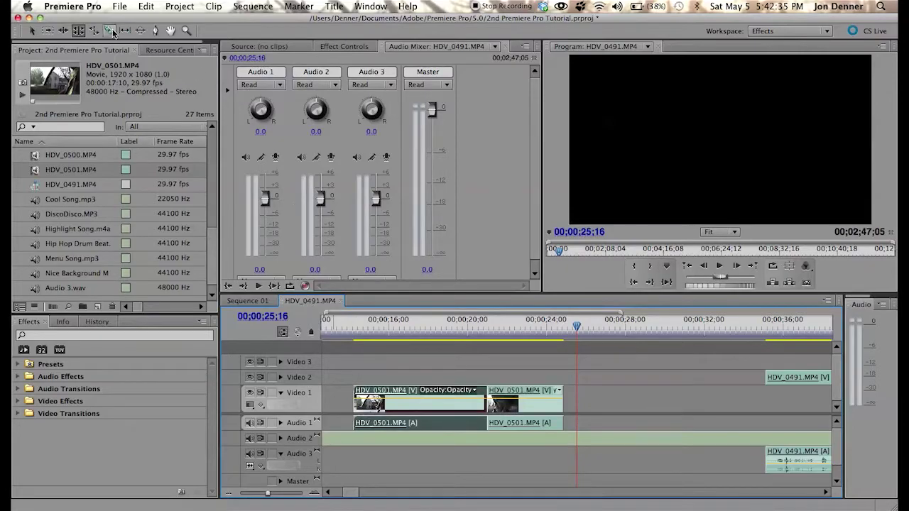
Rate-stretch the second HDV_0501.MP4 clip on Video 1 to end at about 00;00;35, preview it at 00;00;27;12, and undo the stretch.
left_click(93, 32)
left_click(524, 324)
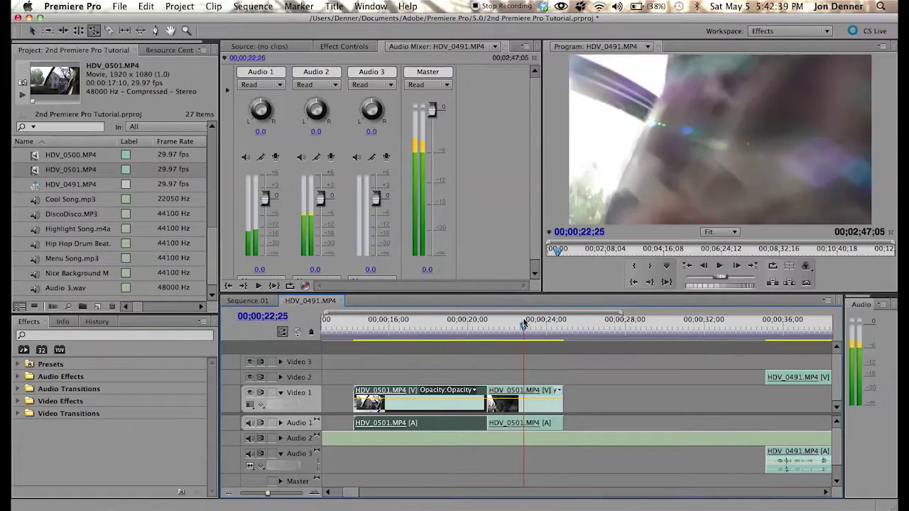
scroll(525, 330, "right", 3)
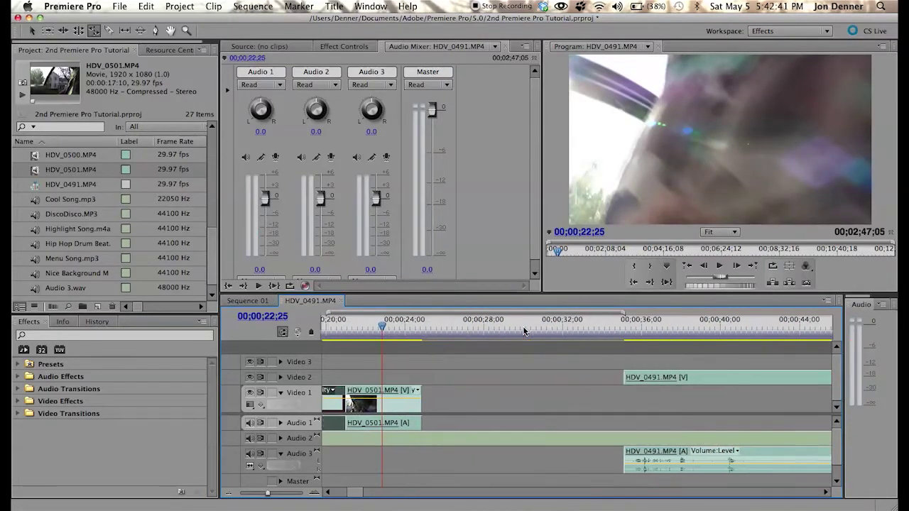
left_click(402, 391)
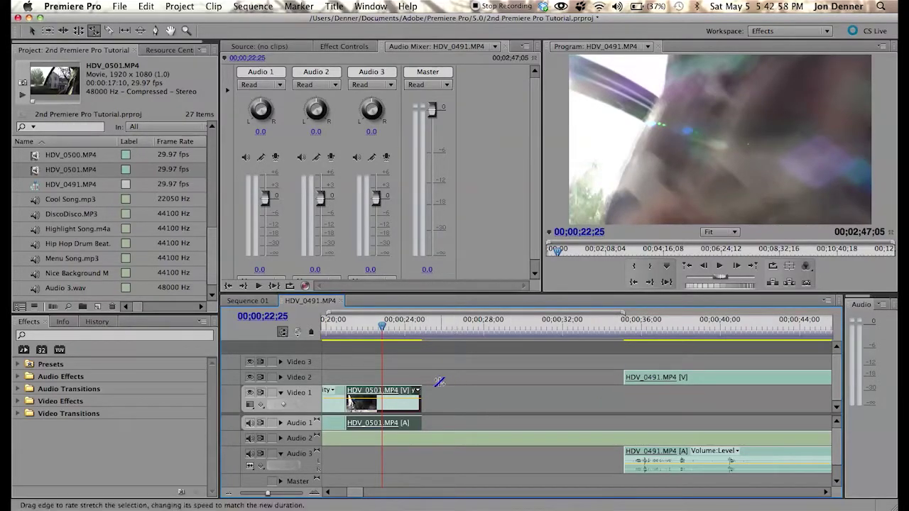
left_click_drag(420, 393, 622, 409)
left_click_drag(435, 327, 472, 332)
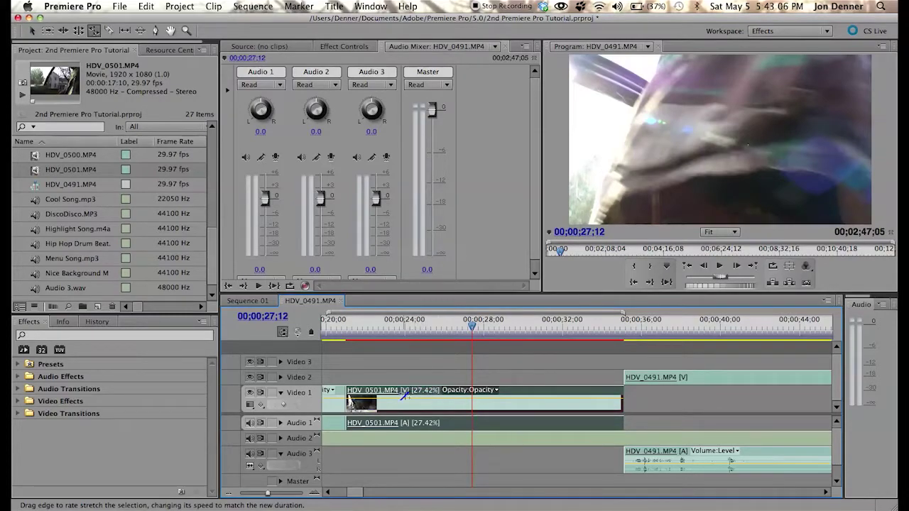
key("ctrl+z")
key("v")
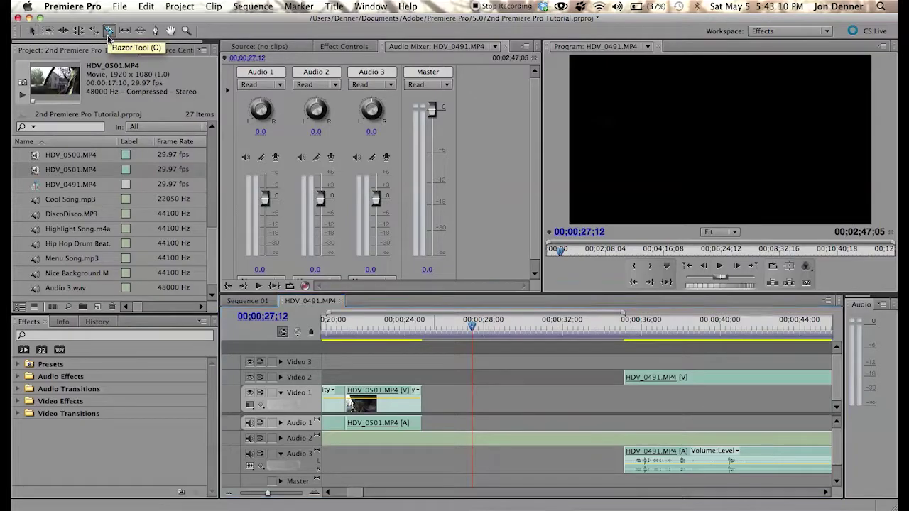
Razor the HDV_0491.MP4 clip on Video 2 into three pieces and the last HDV_0491.MP4 clip on Video 1 into five.
left_click(108, 31)
left_click(228, 494)
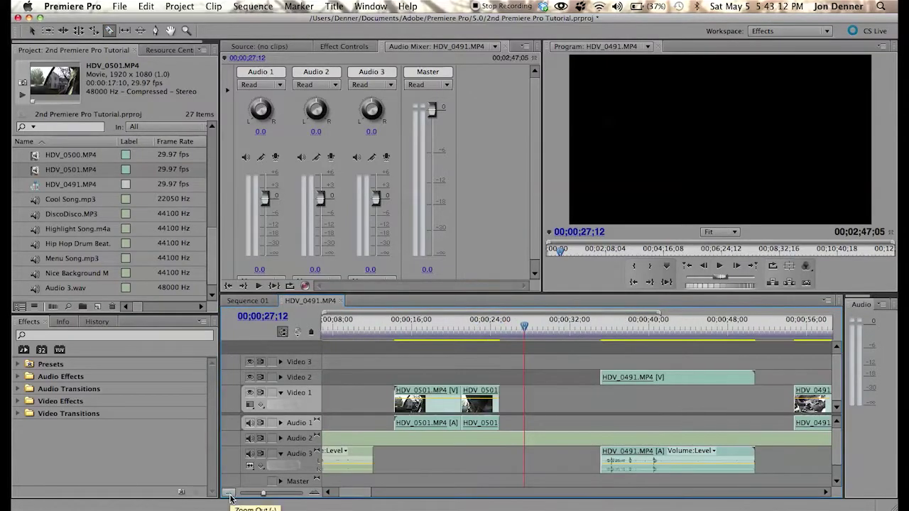
left_click(229, 495)
left_click(525, 379)
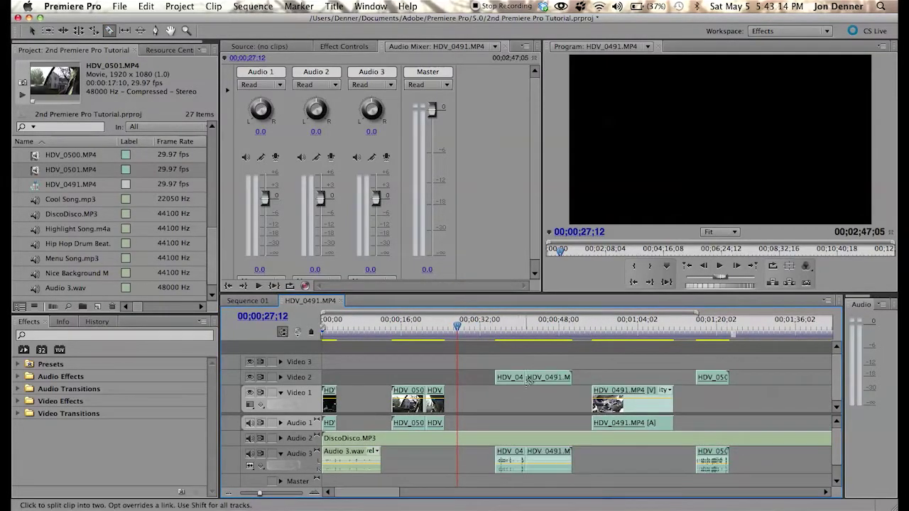
left_click(561, 378)
left_click(609, 399)
left_click(628, 399)
left_click(652, 399)
left_click(662, 398)
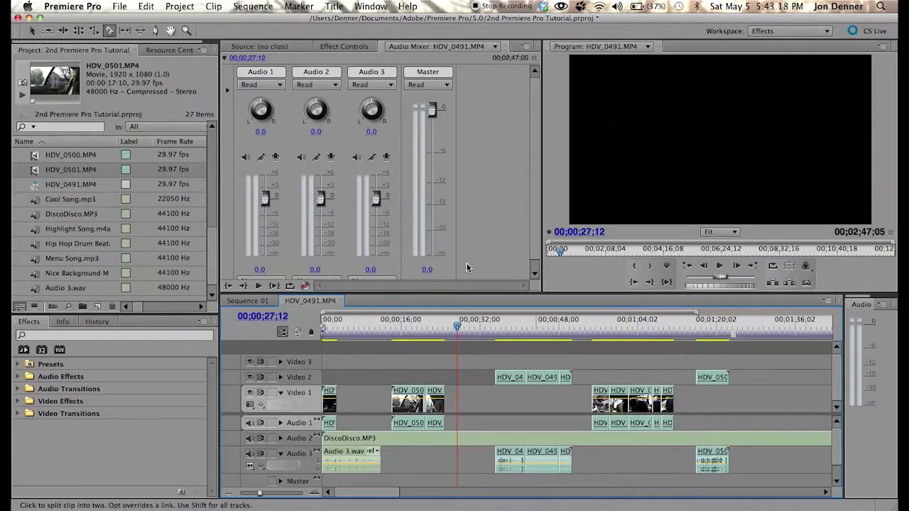
Put the playhead at 00;00;35;03 and slip the media of the first HDV_0491.MP4 piece on Video 2 in both directions.
left_click(125, 31)
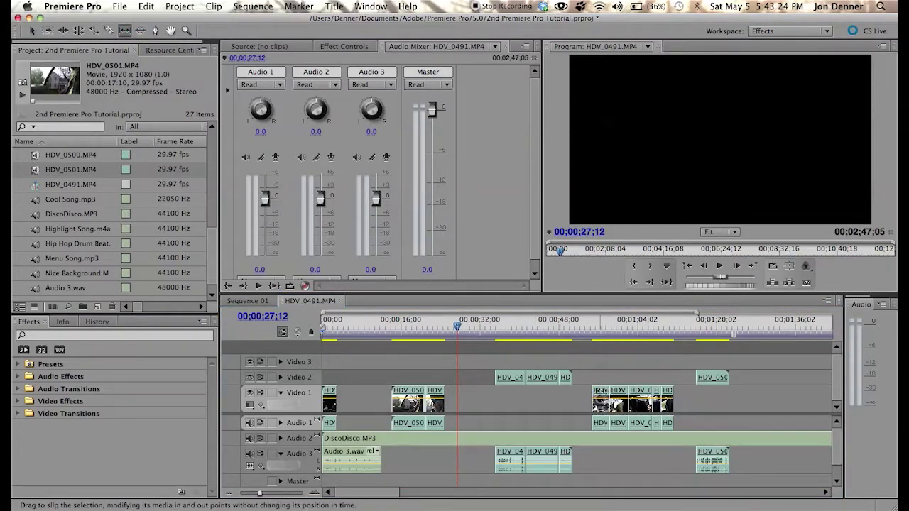
left_click(407, 328)
left_click(509, 328)
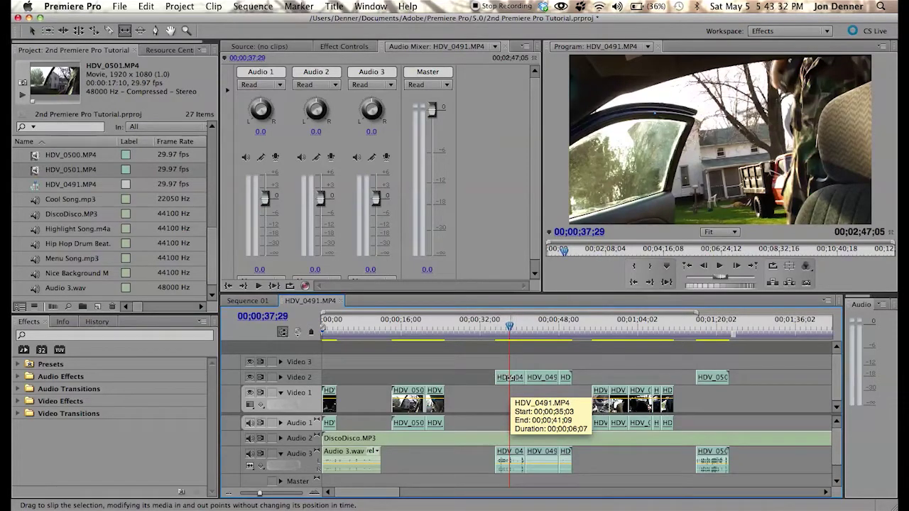
left_click(687, 265)
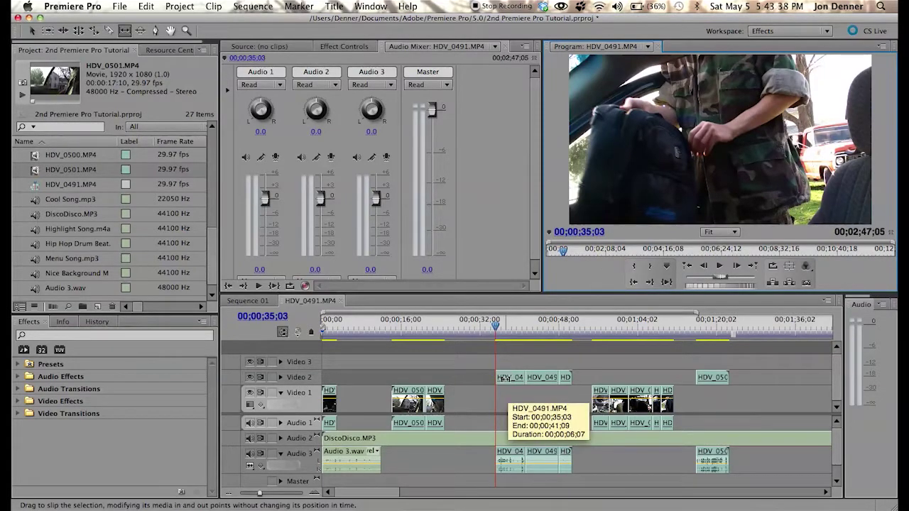
left_click(503, 378)
left_click_drag(509, 378, 529, 378)
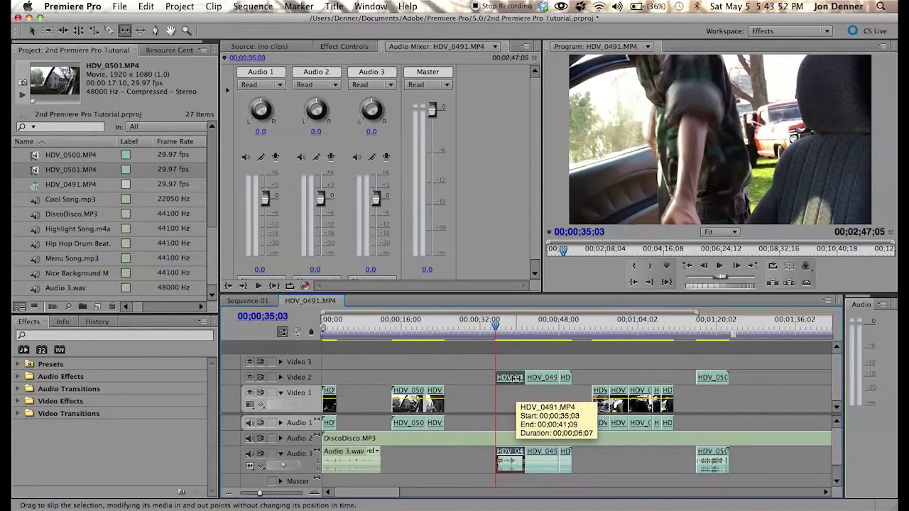
left_click_drag(514, 378, 433, 378)
mouse_move(544, 371)
left_mouse_down()
mouse_move(557, 370)
mouse_move(522, 379)
mouse_move(558, 379)
left_mouse_up()
left_click_drag(520, 378, 513, 378)
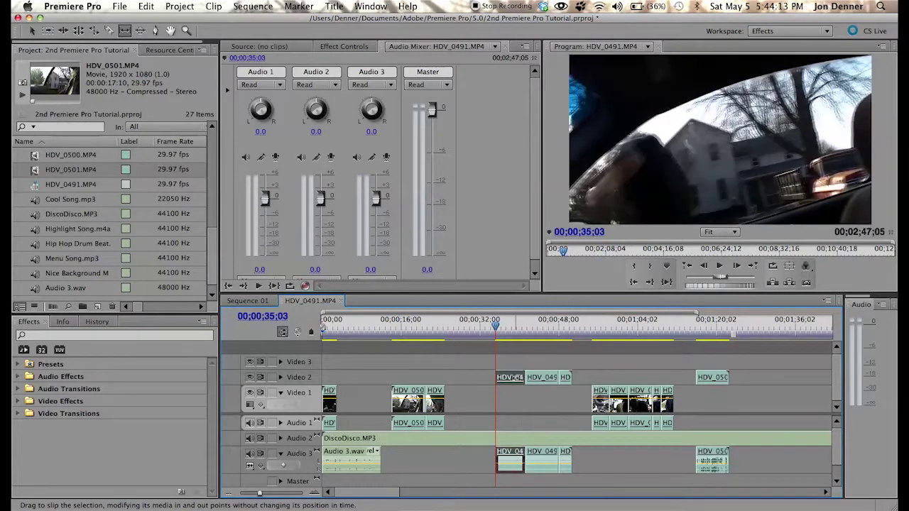
Slide the third piece of the split HDV_0491.MP4 clip on Video 1 about 1 second earlier between its neighbours.
left_click(141, 30)
left_click(638, 389)
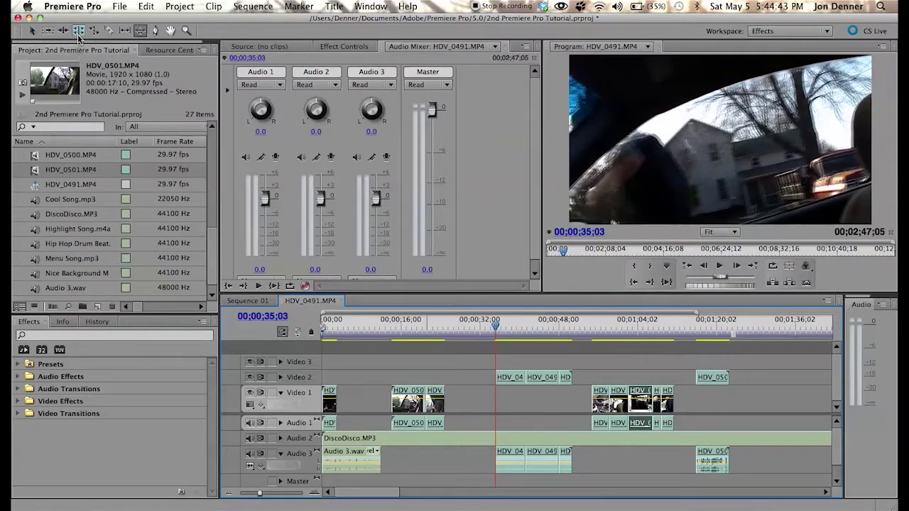
double_click(314, 493)
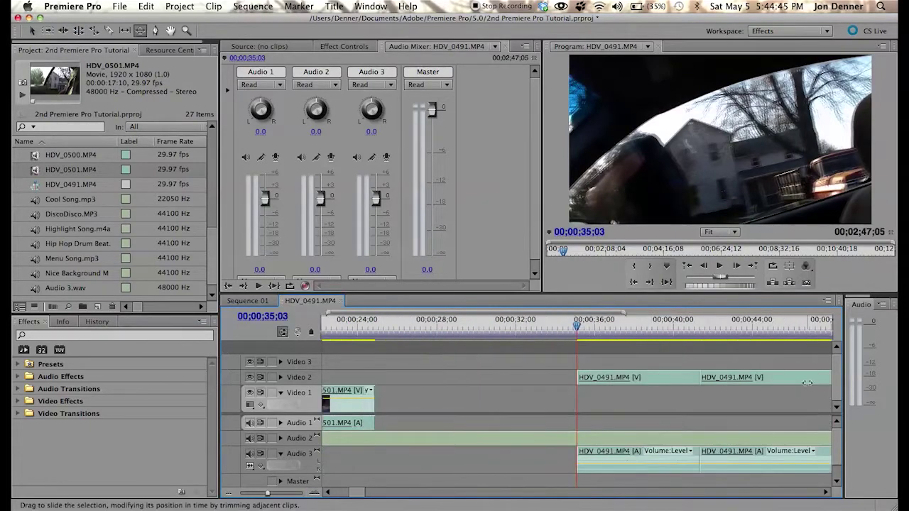
scroll(652, 405, "right", 8)
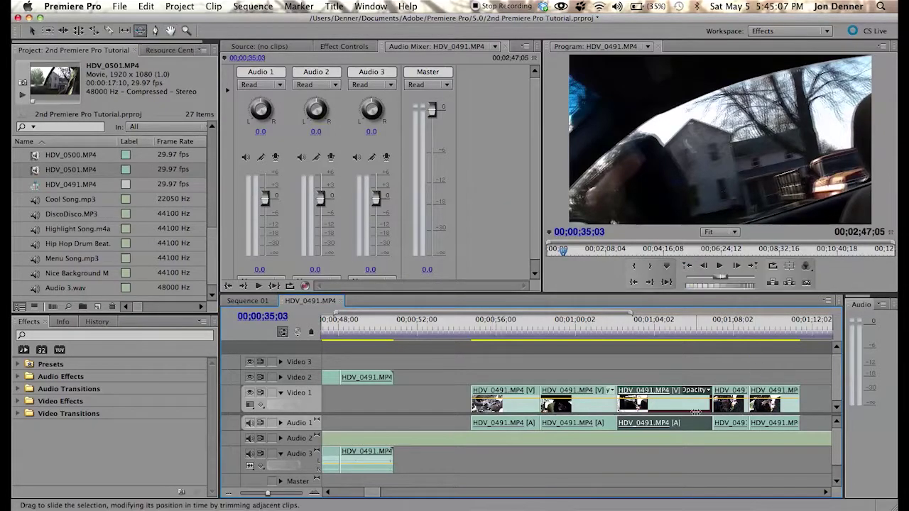
mouse_move(634, 398)
left_mouse_down()
mouse_move(604, 398)
mouse_move(630, 397)
left_mouse_up()
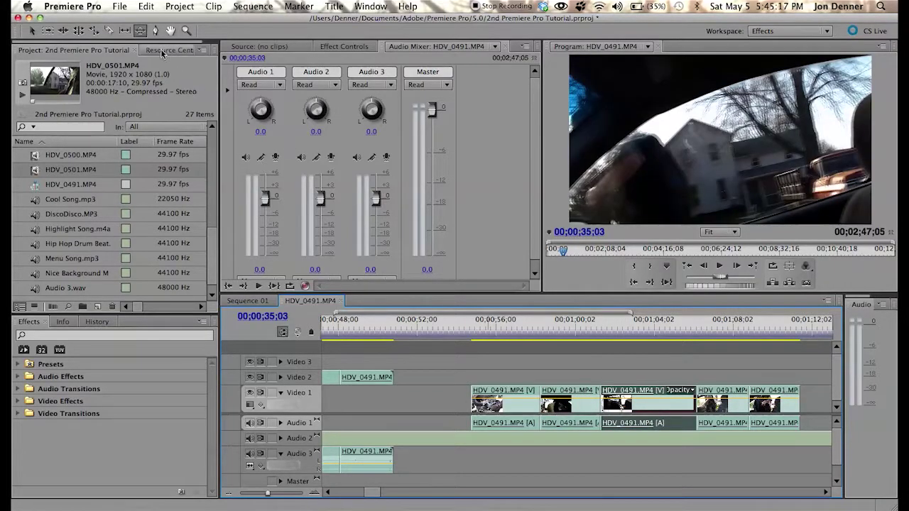
With the Pen tool active, examine the Motion, Opacity and Time Remapping properties offered for the selected HDV_0491.MP4 clip's keyframe line.
left_click(153, 32)
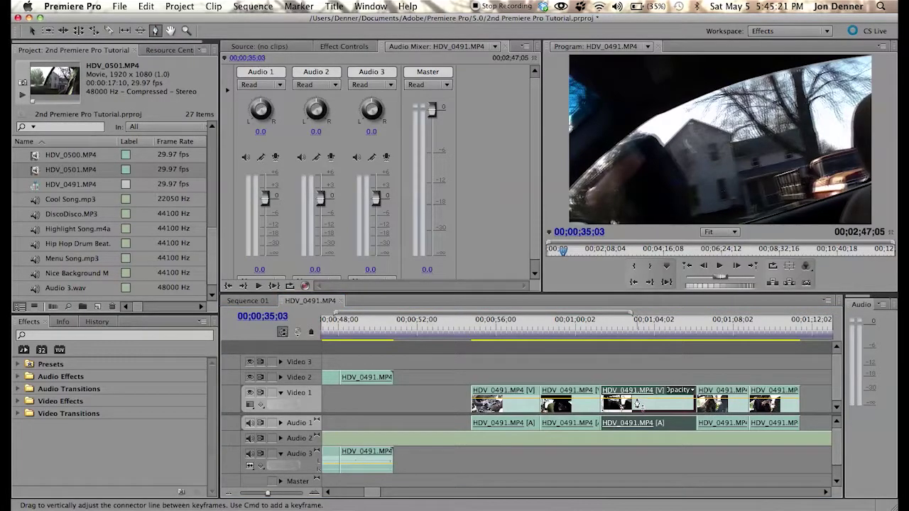
left_click(680, 390)
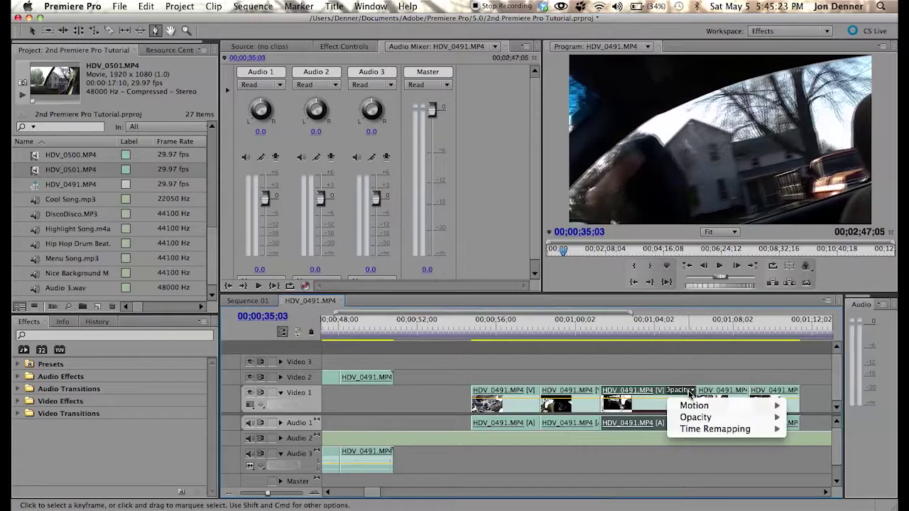
mouse_move(711, 407)
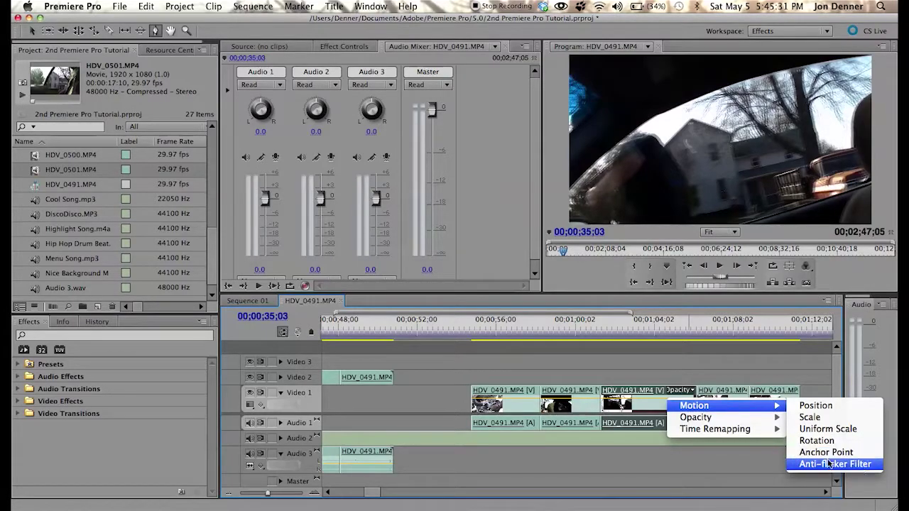
mouse_move(765, 420)
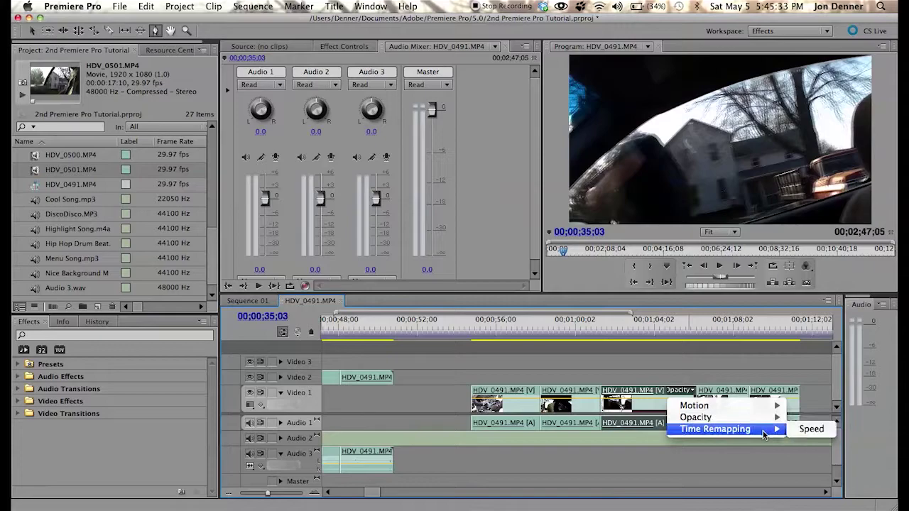
left_click(639, 402)
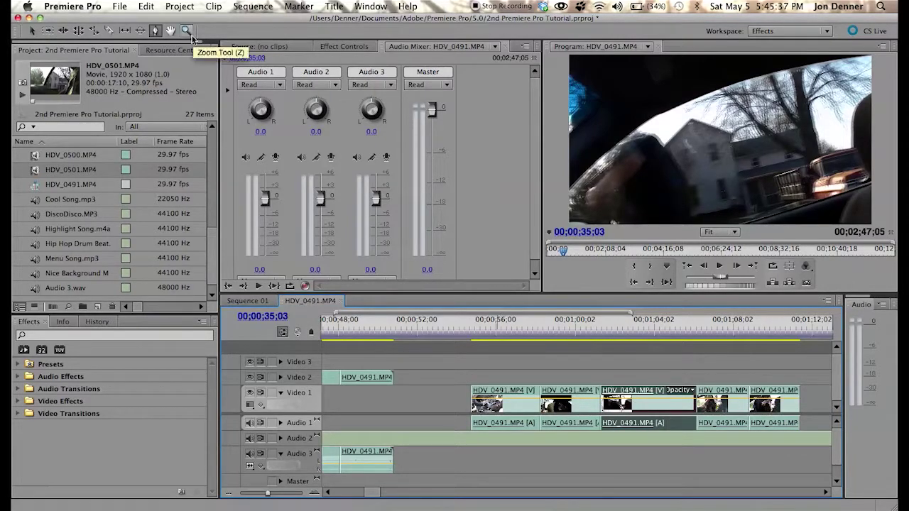
Bring the timeline back to its beginning with the Hand tool and place the playhead at 00;00;02;03.
left_click(171, 31)
left_click_drag(411, 365, 738, 374)
left_click_drag(369, 359, 839, 375)
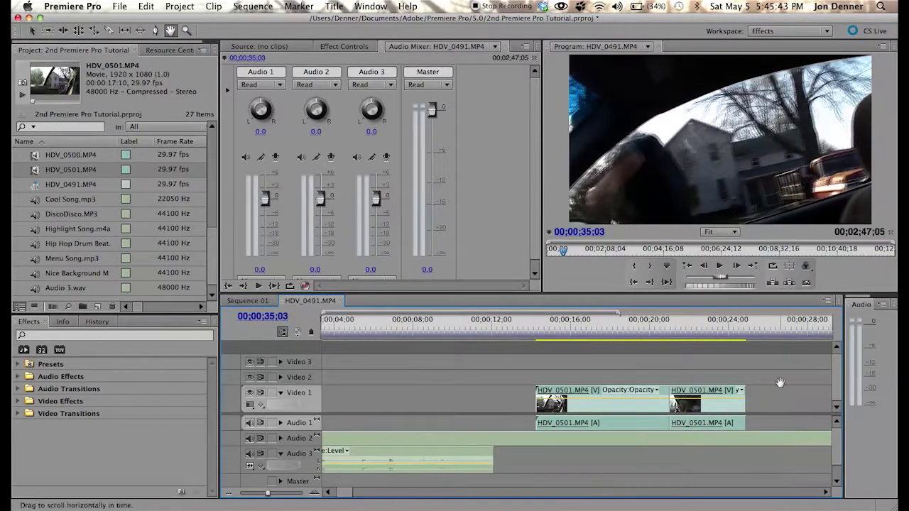
left_click_drag(414, 368, 592, 368)
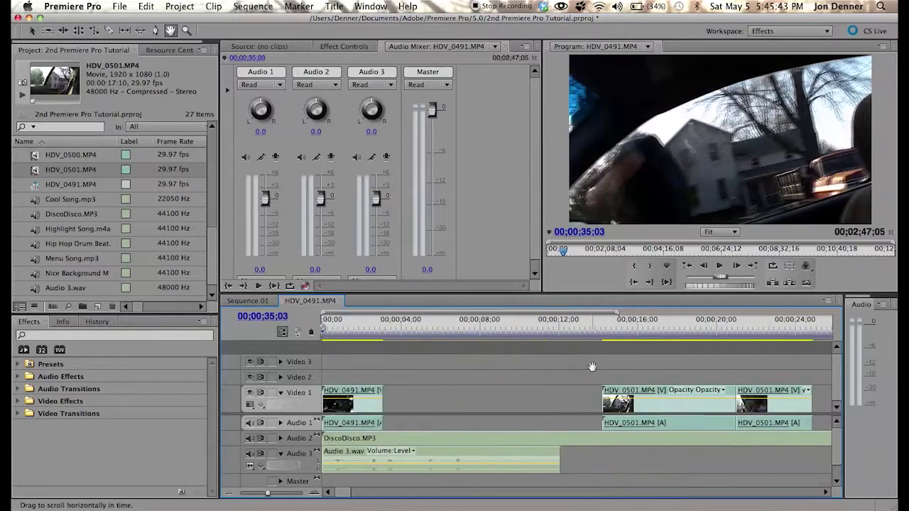
left_click(364, 325)
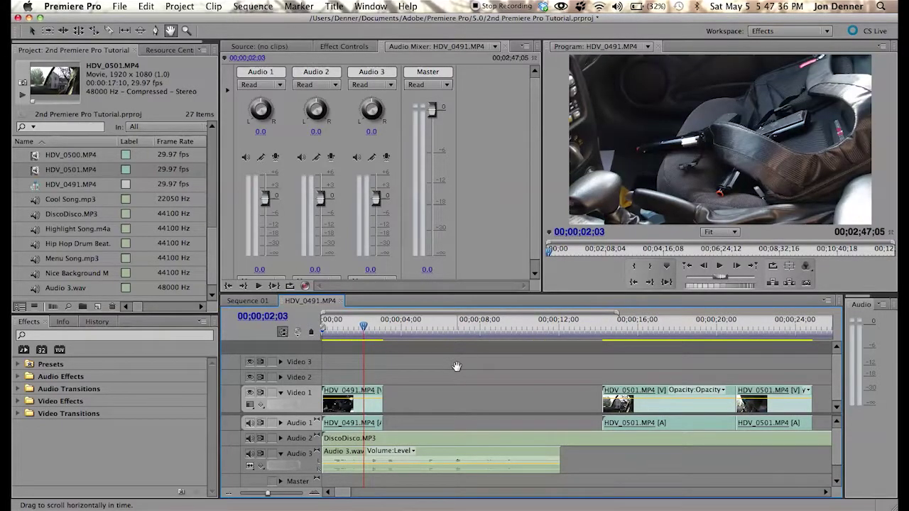
scroll(457, 367, "down", 7)
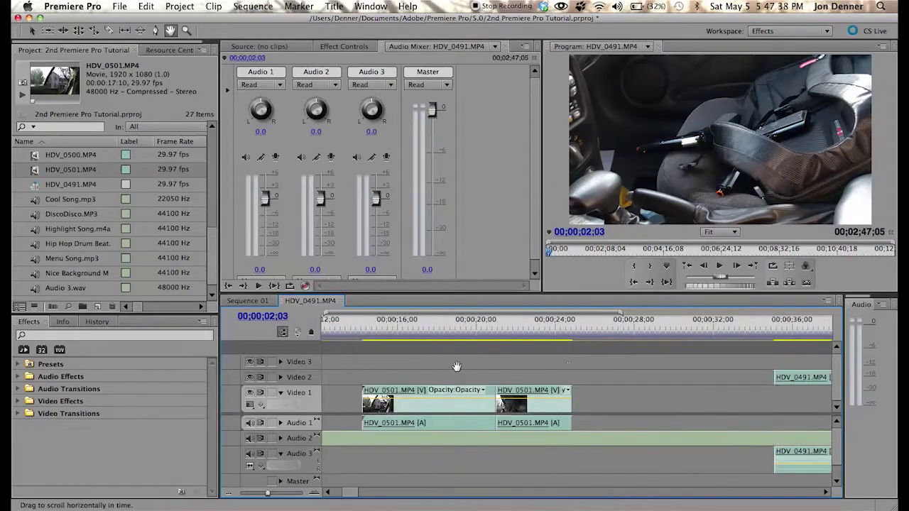
scroll(457, 366, "up", 7)
scroll(457, 367, "down", 3)
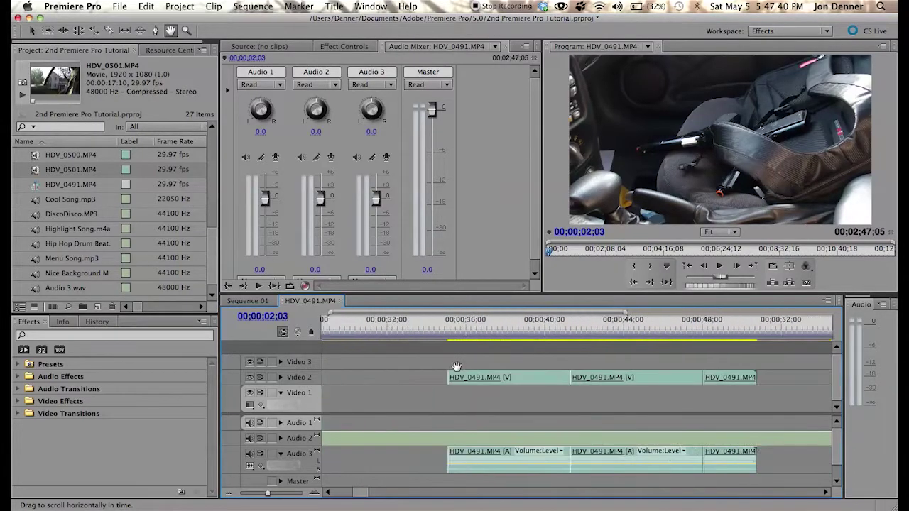
Scroll along the timeline to the split HDV_0491.MP4 pieces and back to the start of the sequence with the Hand tool.
scroll(456, 367, "up", 3)
scroll(457, 367, "down", 3)
scroll(455, 367, "up", 3)
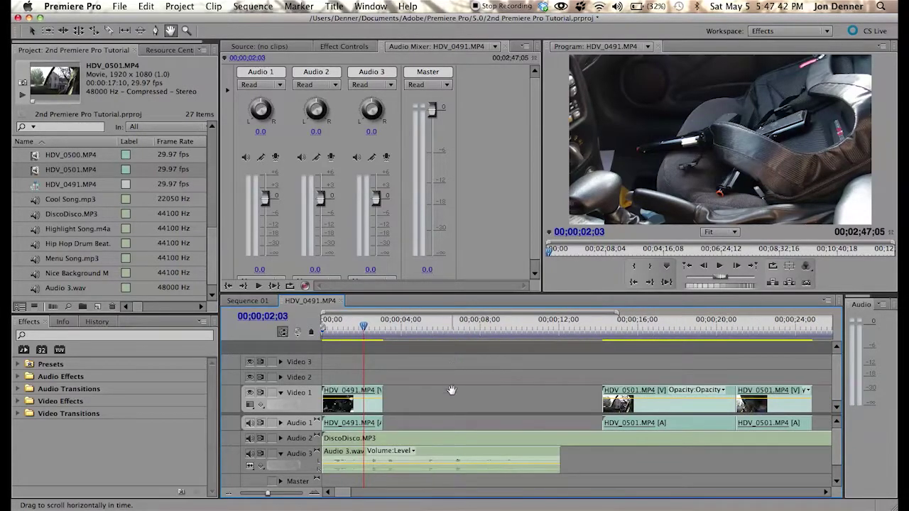
scroll(600, 442, "down", 1)
left_click_drag(600, 442, 500, 426)
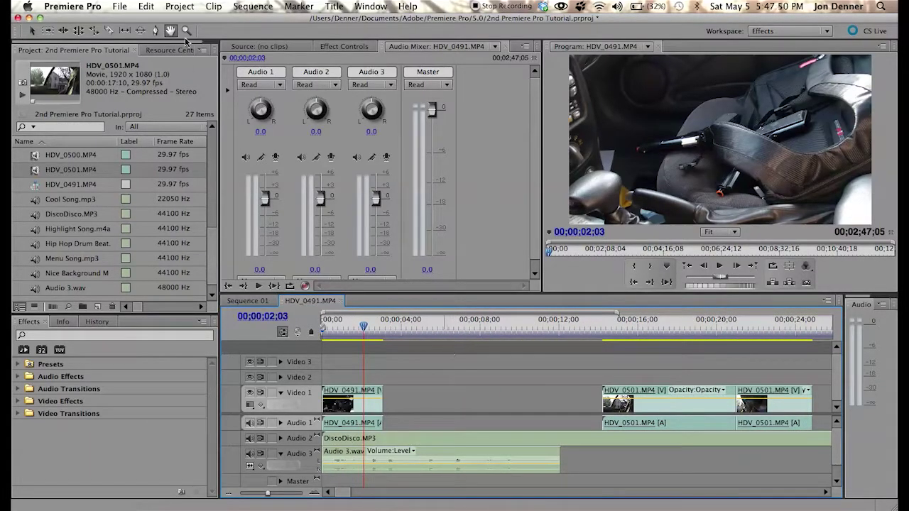
Zoom in on the first HDV_0491.MP4 clip with the Zoom tool, then zoom the timeline out to show all the clips.
left_click(186, 31)
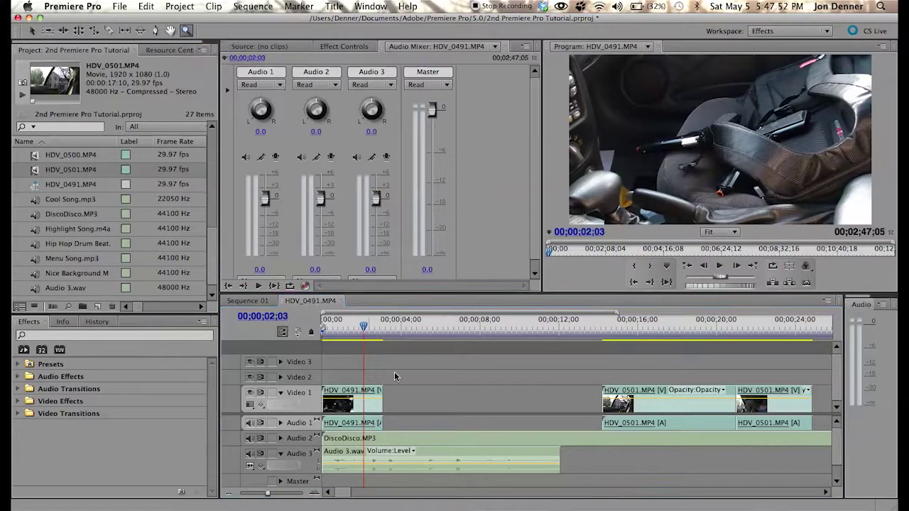
left_click(339, 391)
left_click(339, 392)
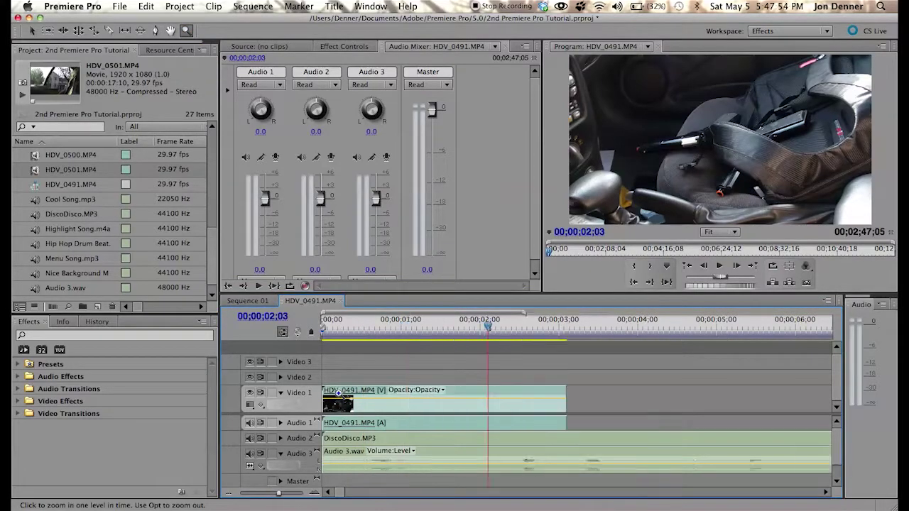
left_click(377, 371, "alt")
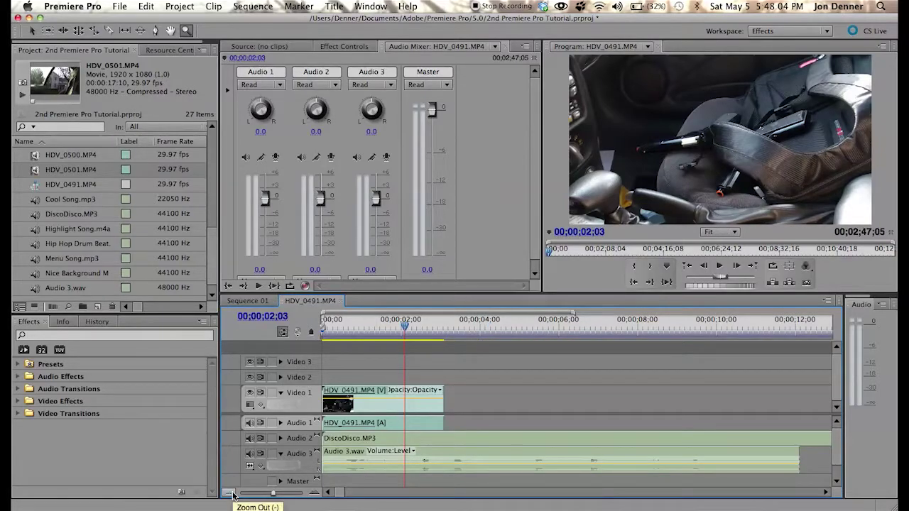
left_click(231, 493)
left_click(313, 494)
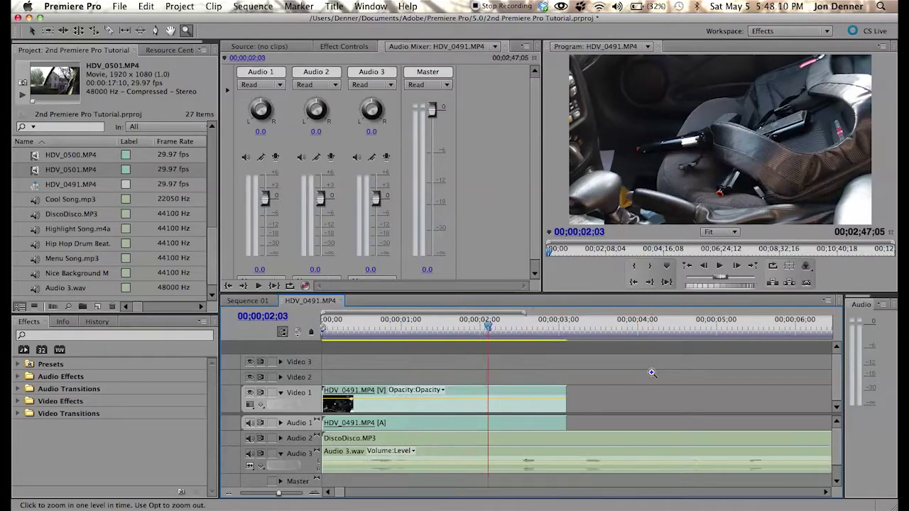
left_click(652, 373, "alt")
left_click(652, 373, "alt")
left_click(652, 365)
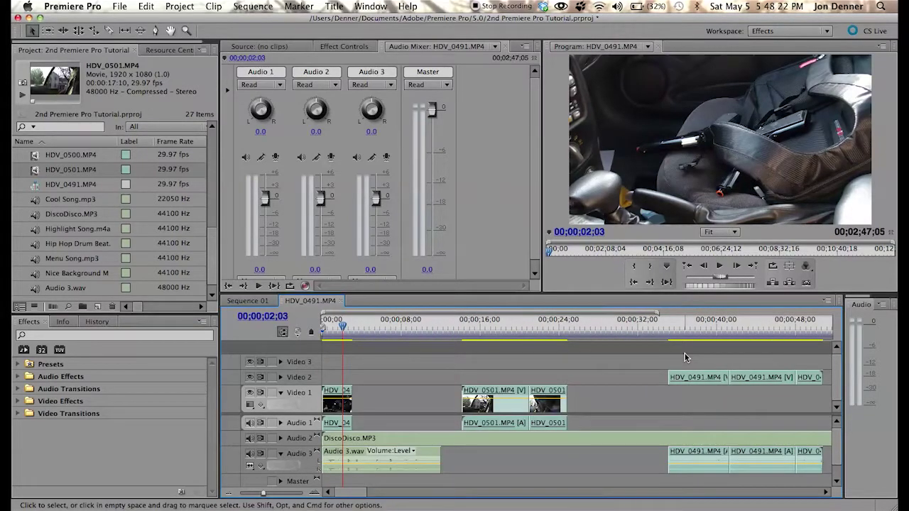
Switch the Program monitor's output to All Scopes.
left_click(807, 267)
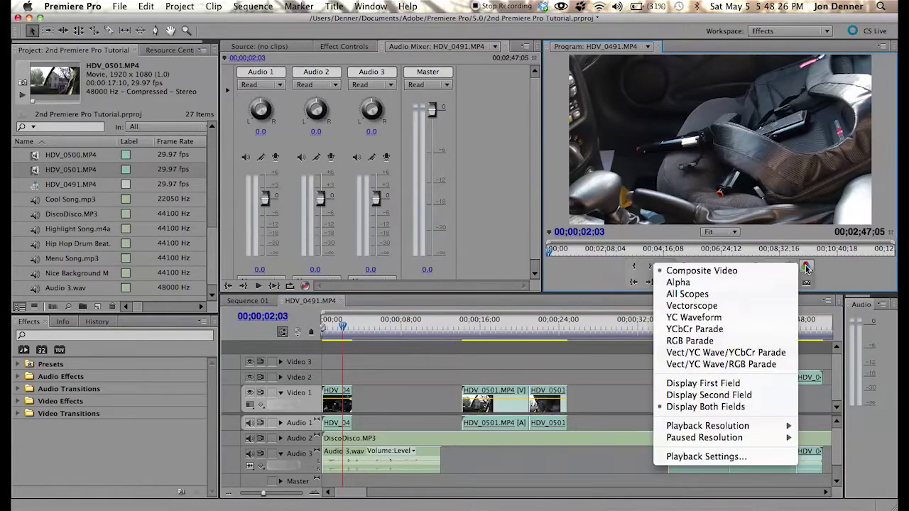
mouse_move(757, 426)
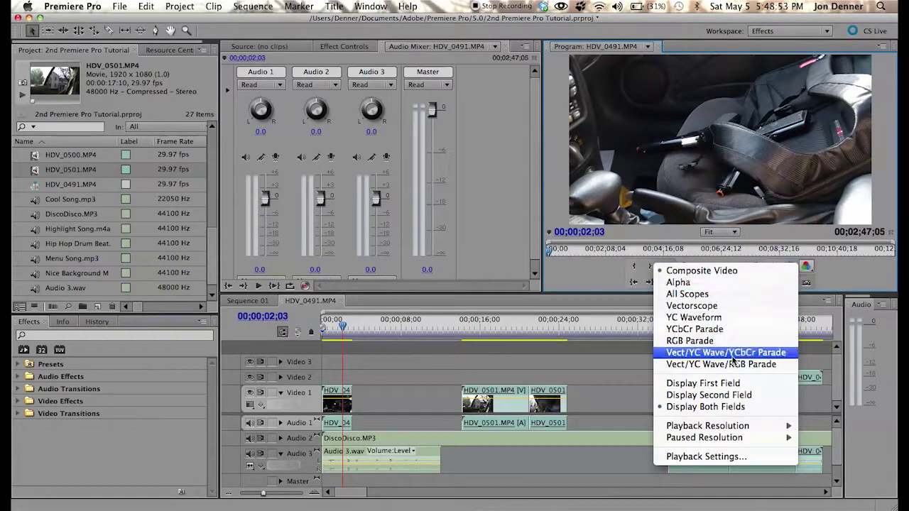
left_click(711, 295)
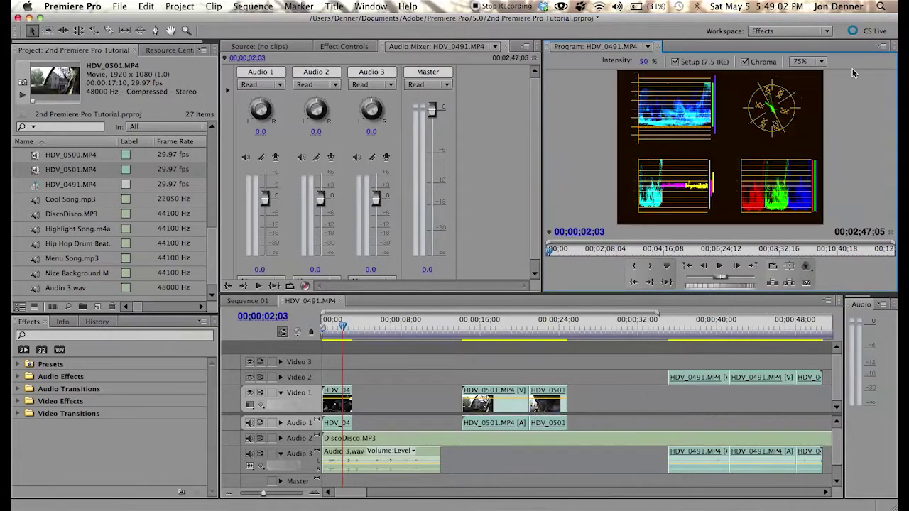
Display the RGB Parade and then the Vectorscope in the Program monitor.
left_click(806, 266)
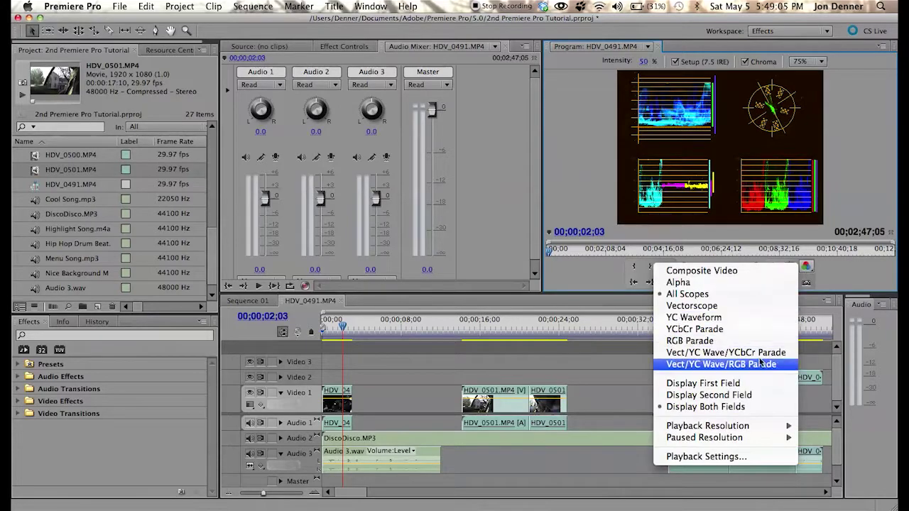
left_click(746, 341)
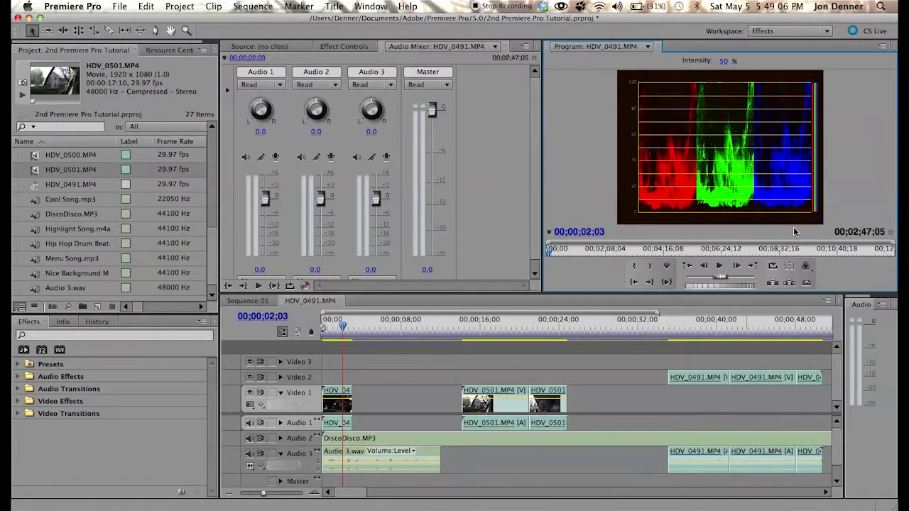
left_click(807, 266)
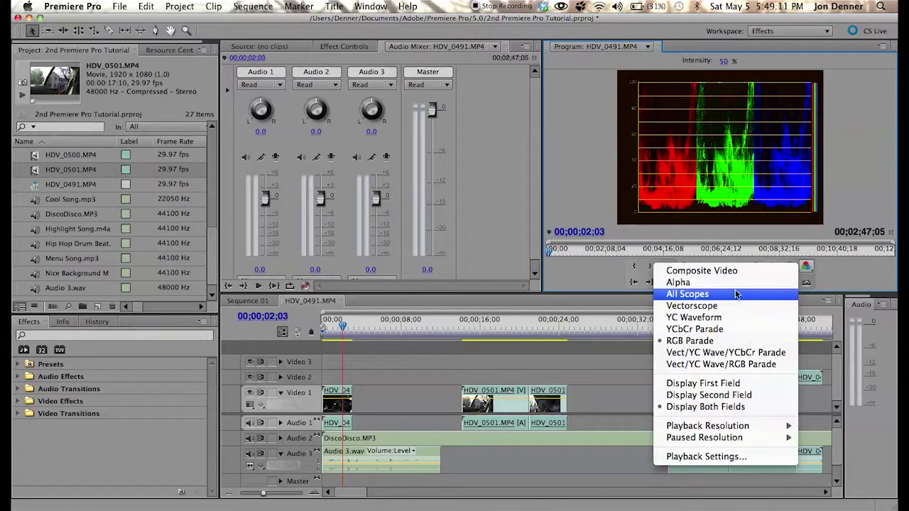
left_click(703, 305)
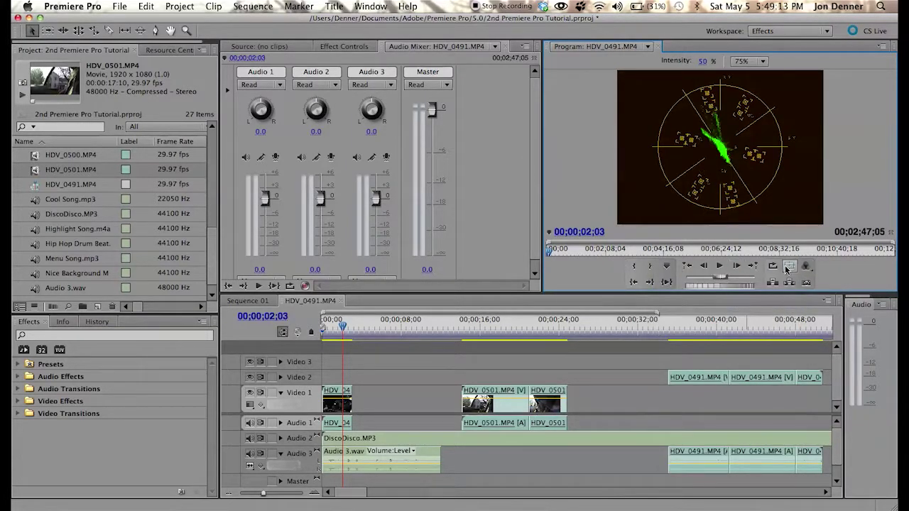
Show the RGB Parade again, then return the Program monitor to Composite Video.
left_click(807, 267)
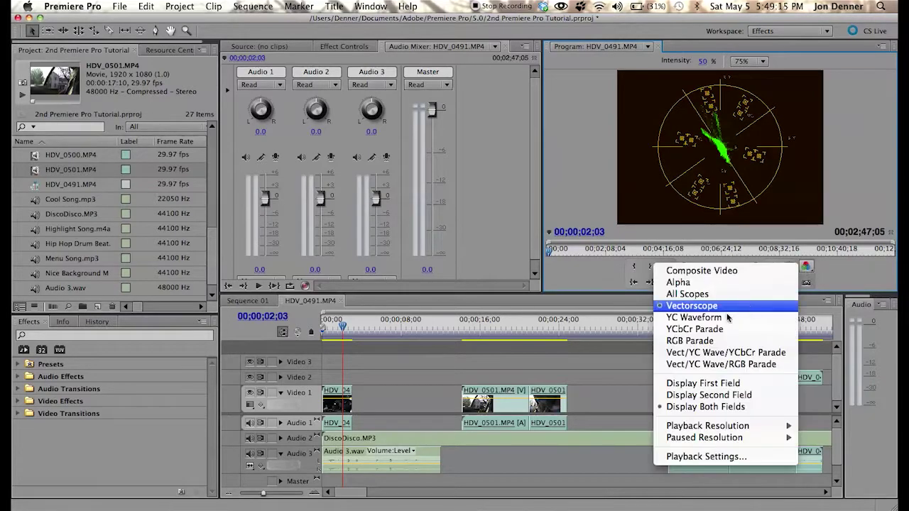
left_click(707, 341)
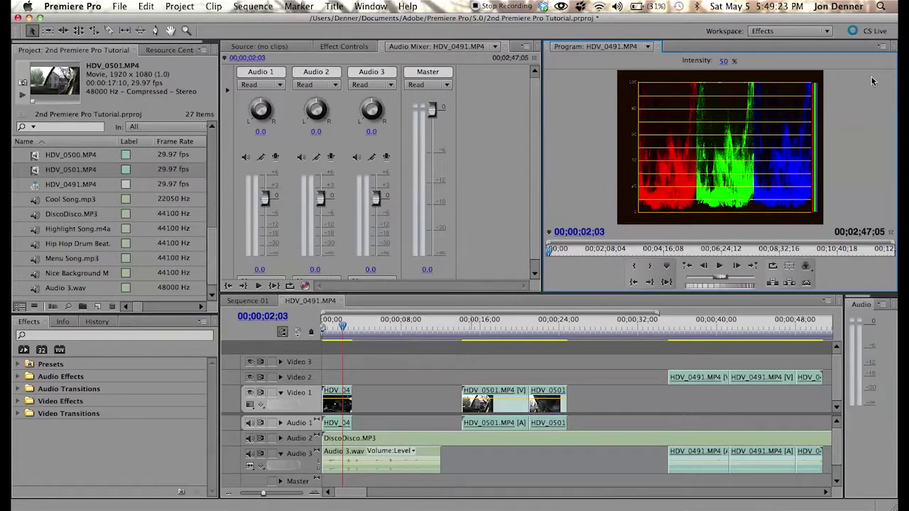
left_click(806, 267)
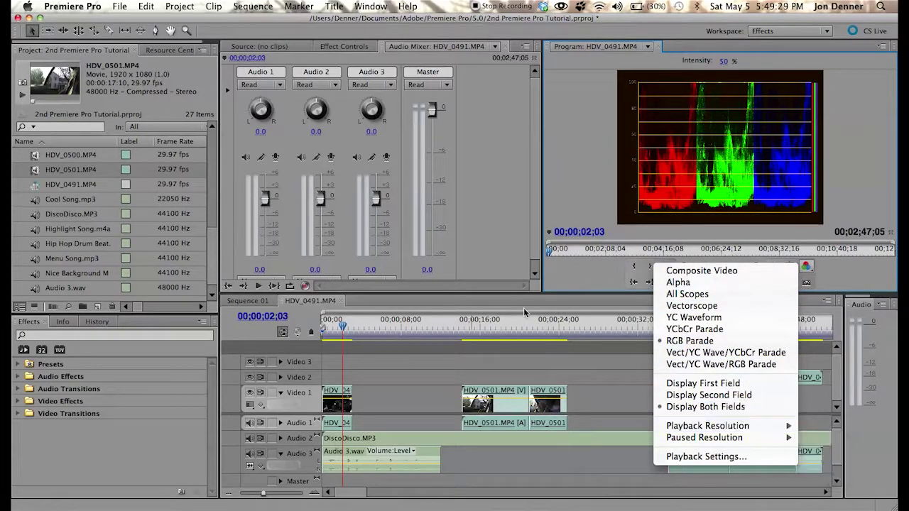
left_click(740, 270)
Review the Program monitor's playback resolution choices and set its paused resolution to 1/4.
left_click(788, 268)
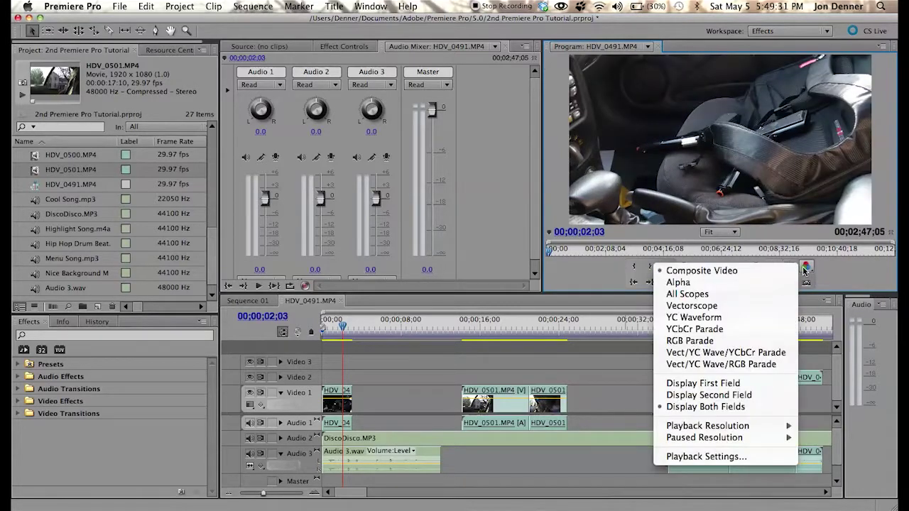
mouse_move(738, 426)
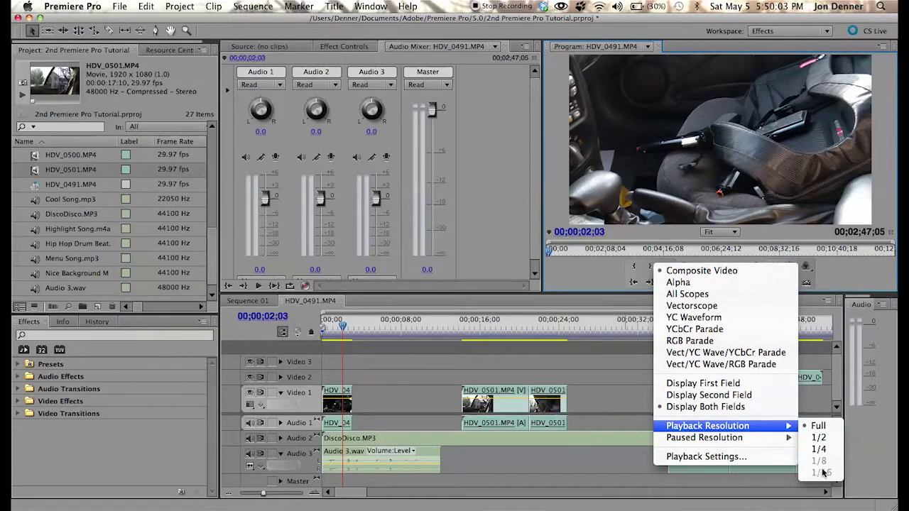
mouse_move(762, 440)
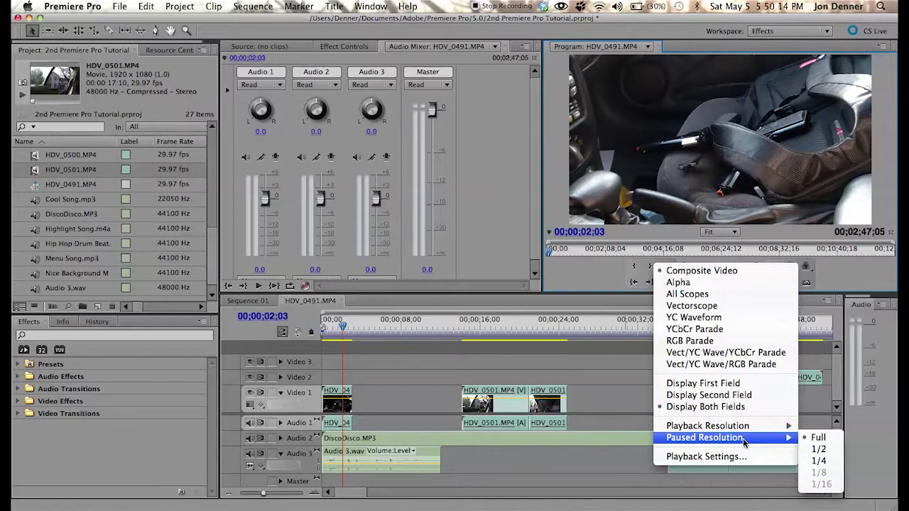
left_click(819, 462)
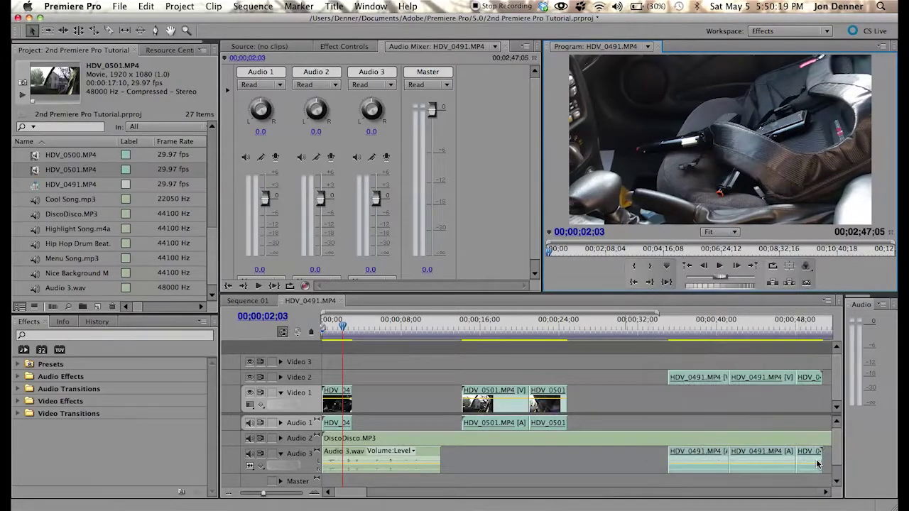
Set the Program monitor's paused resolution back to Full.
left_click(806, 266)
mouse_move(768, 444)
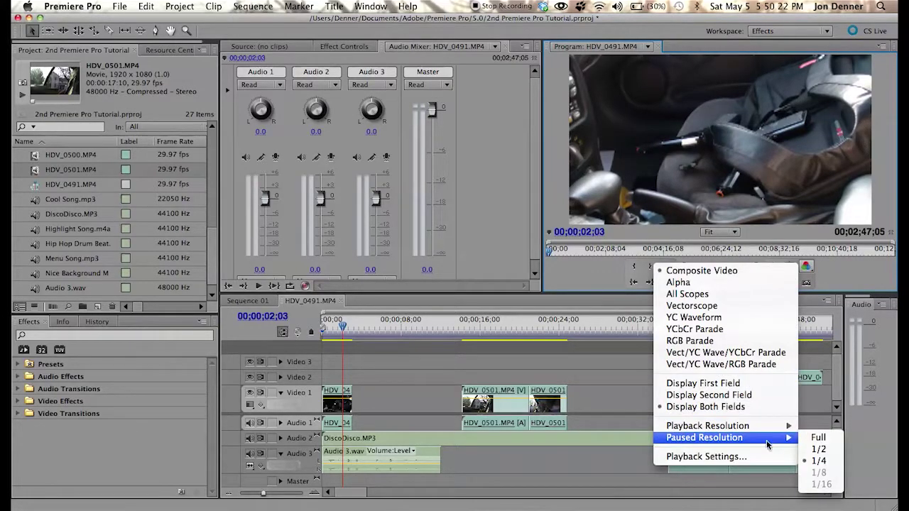
left_click(818, 438)
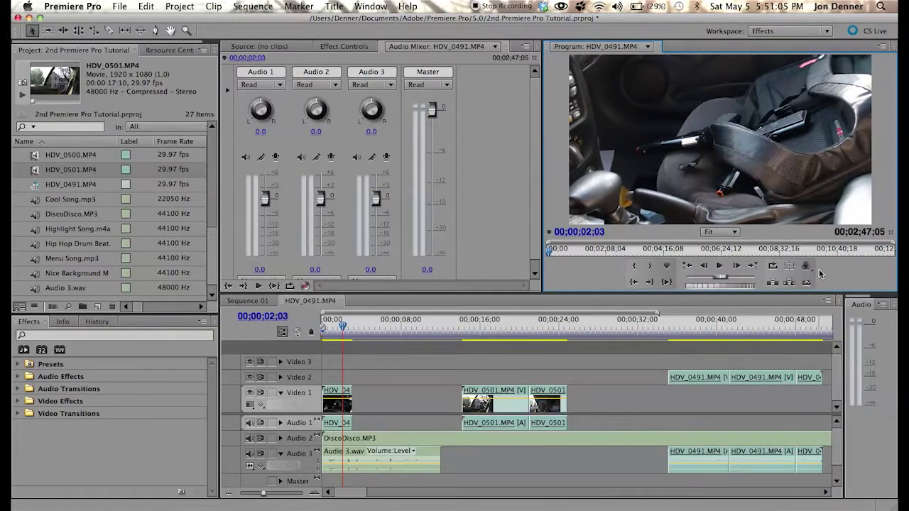
Examine the Playback Settings for external devices, aspect ratio conversion and 24p conversion, and accept them as they are.
left_click(807, 266)
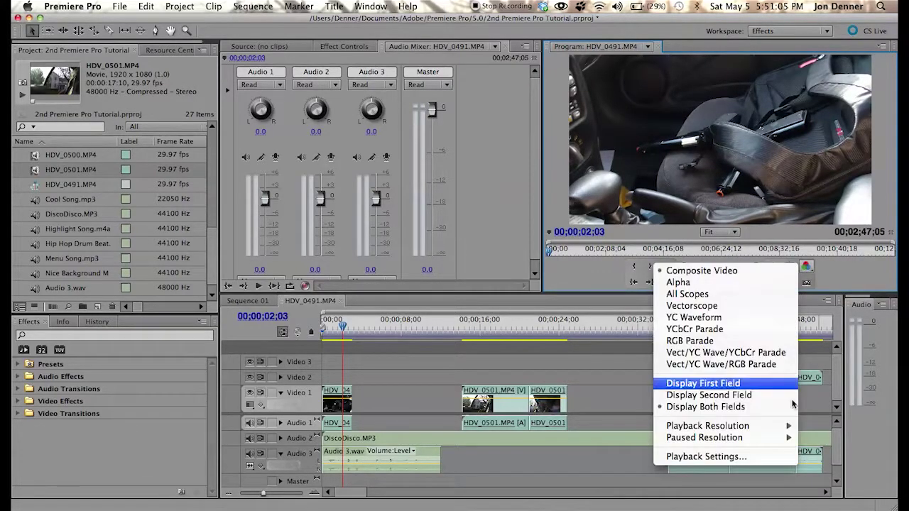
left_click(730, 459)
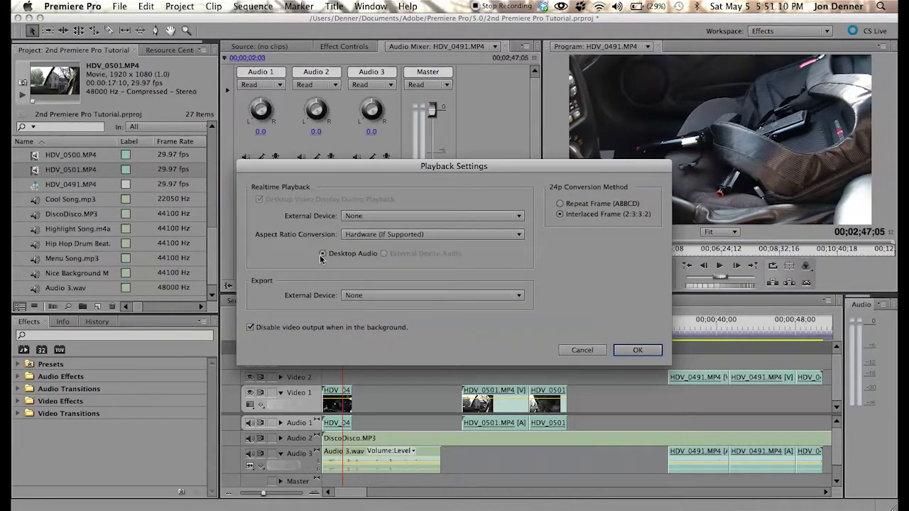
left_click(650, 351)
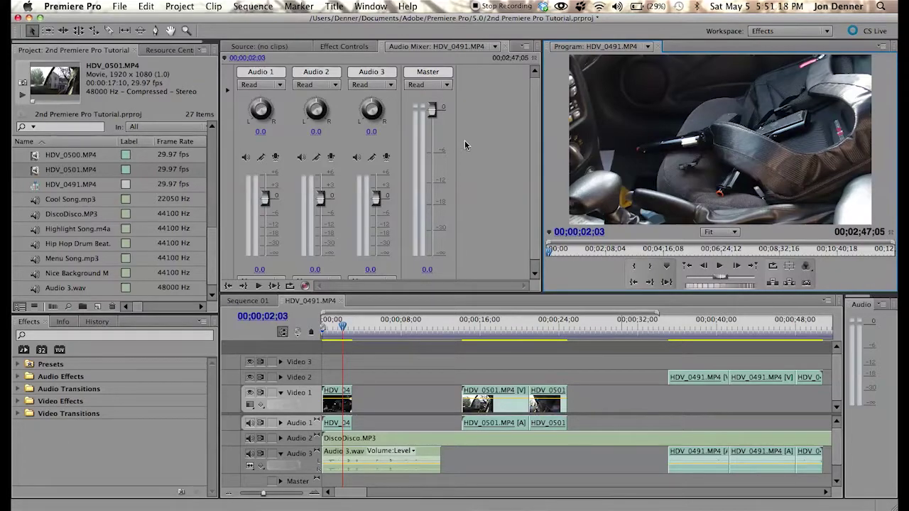
mouse_move(53, 496)
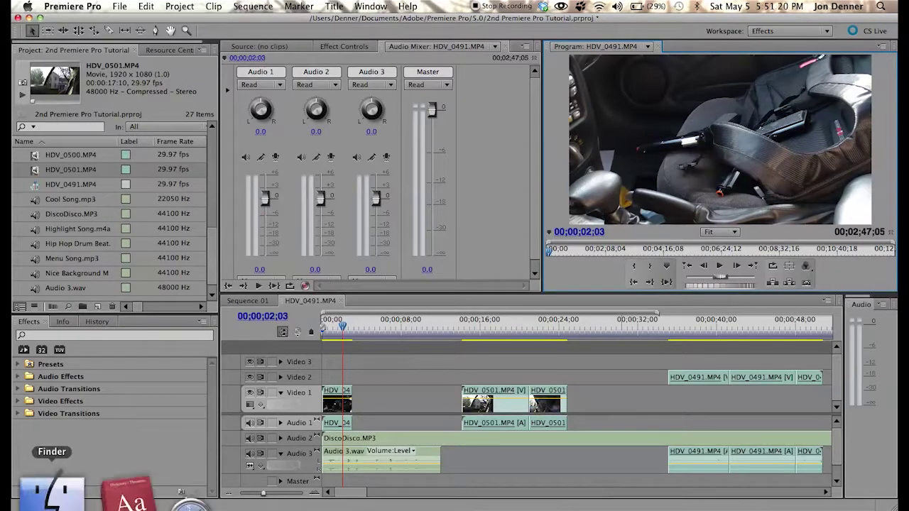